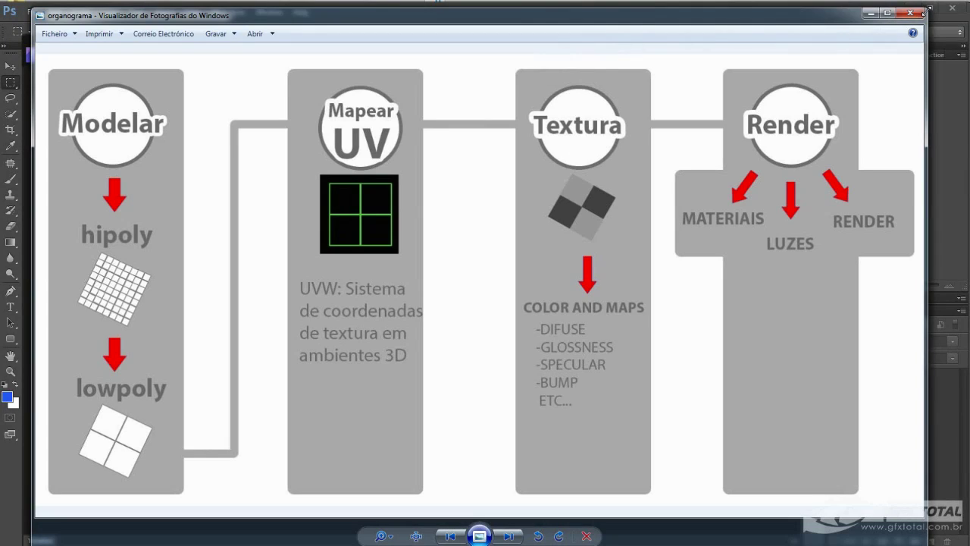
- Restore the workflow chart viewer from maximized and shrink it to a smaller window
left_click(929, 9)
left_click_drag(877, 42, 700, 100)
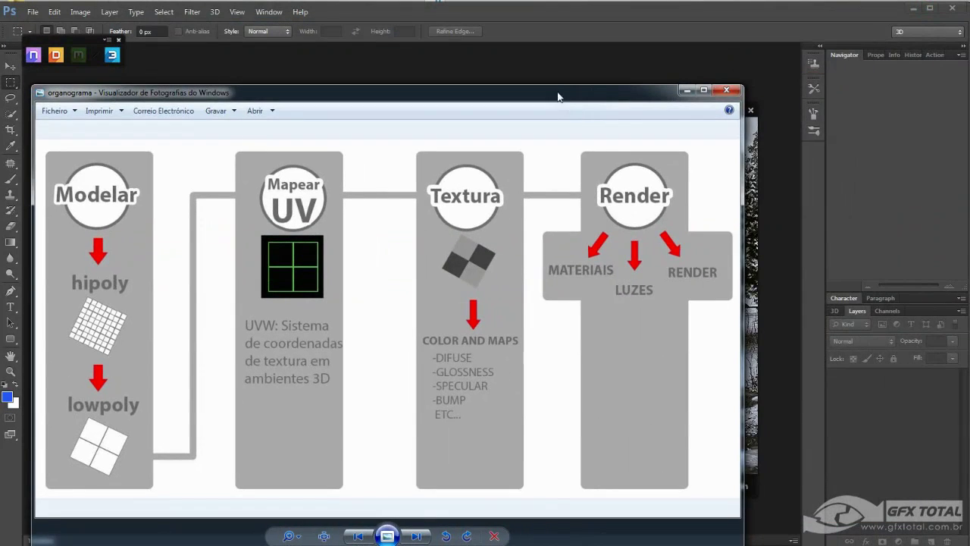
left_click_drag(564, 89, 671, 71)
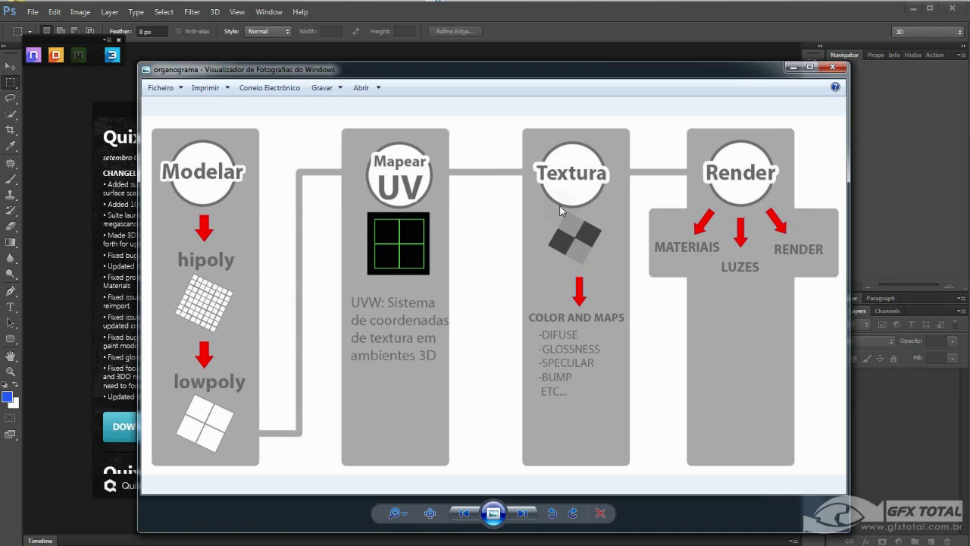
- Minimize the chart viewer and close the Quixel SUITE 2.2.2 changelog window
left_click(792, 70)
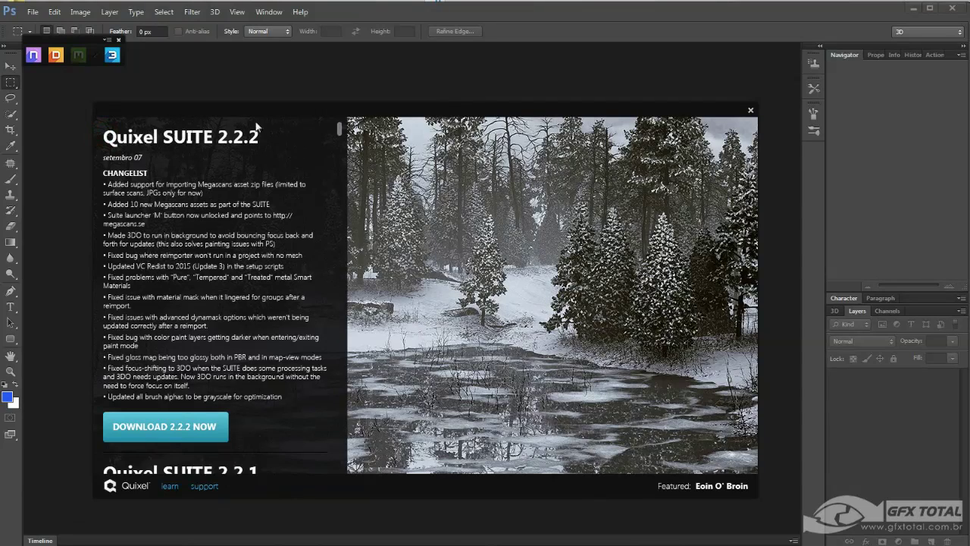
left_click_drag(311, 103, 305, 97)
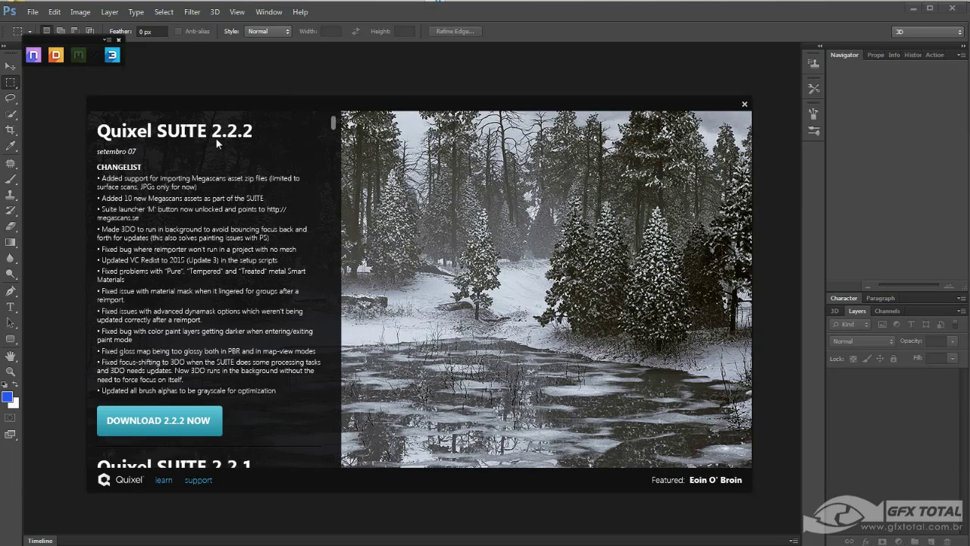
mouse_move(324, 101)
left_mouse_down()
mouse_move(354, 100)
mouse_move(333, 91)
left_mouse_up()
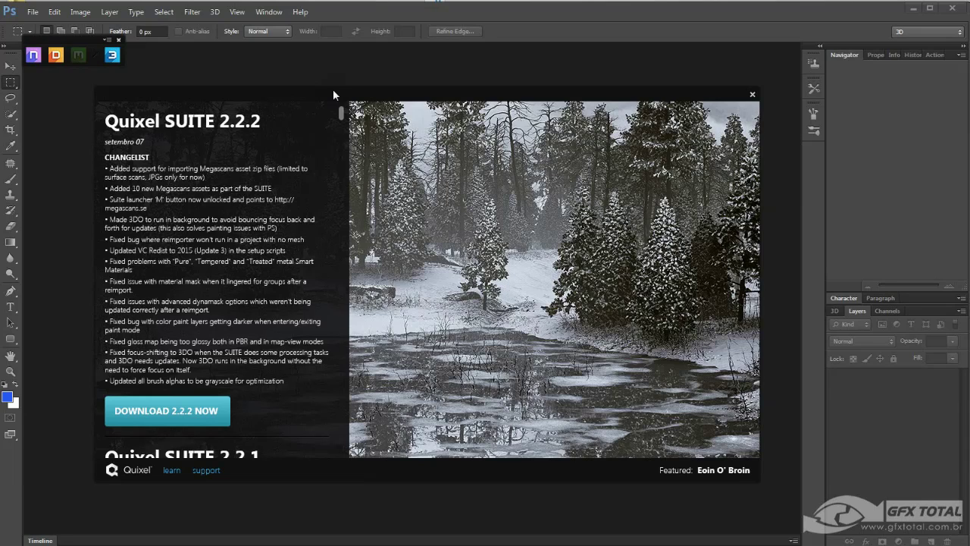
left_click(751, 95)
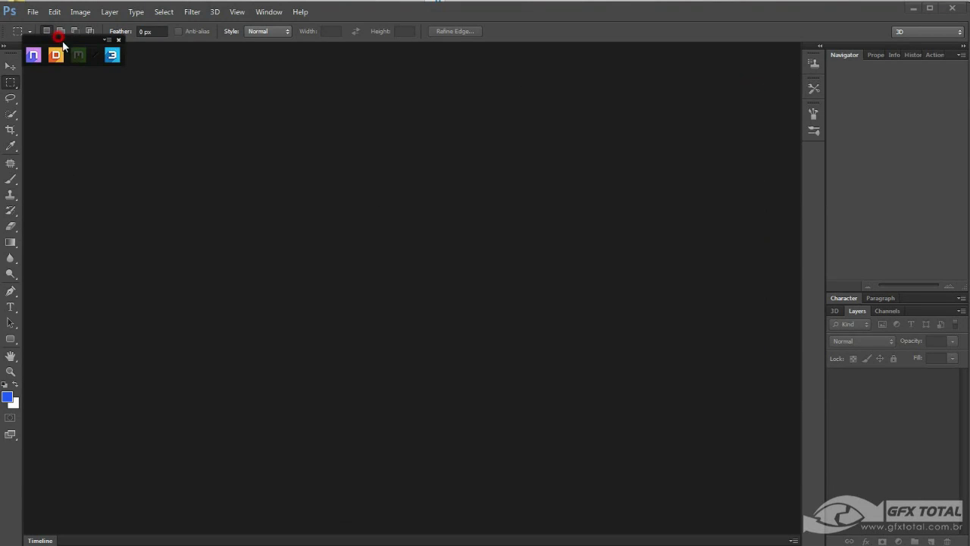
- Drag the floating Quixel launcher around the canvas and settle it near the top-left
left_click_drag(62, 45, 418, 138)
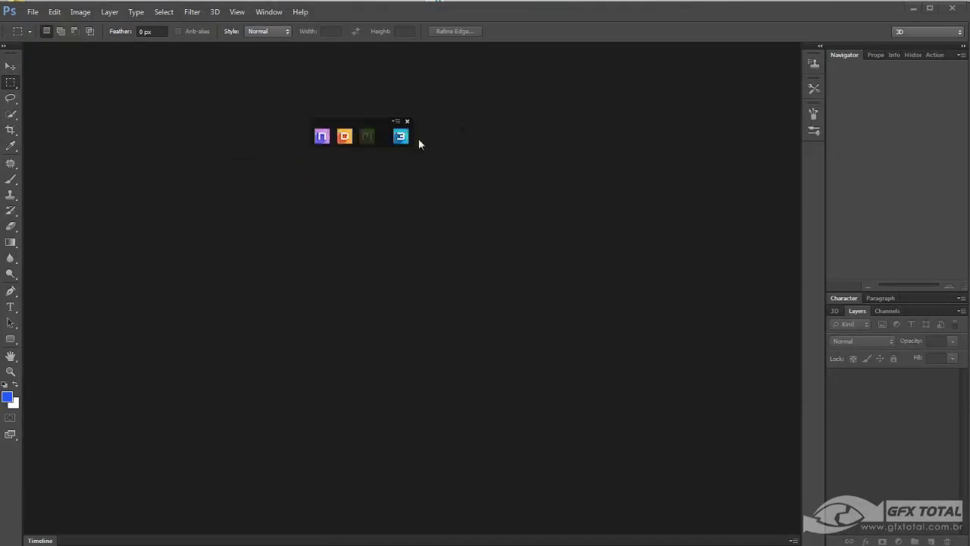
left_click_drag(419, 144, 411, 245)
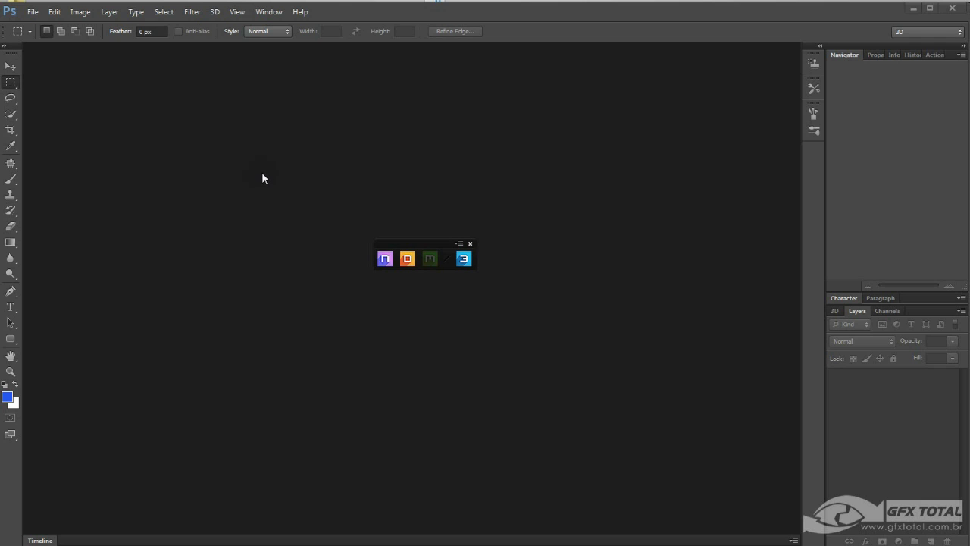
mouse_move(432, 242)
left_mouse_down()
mouse_move(336, 262)
mouse_move(200, 131)
left_mouse_up()
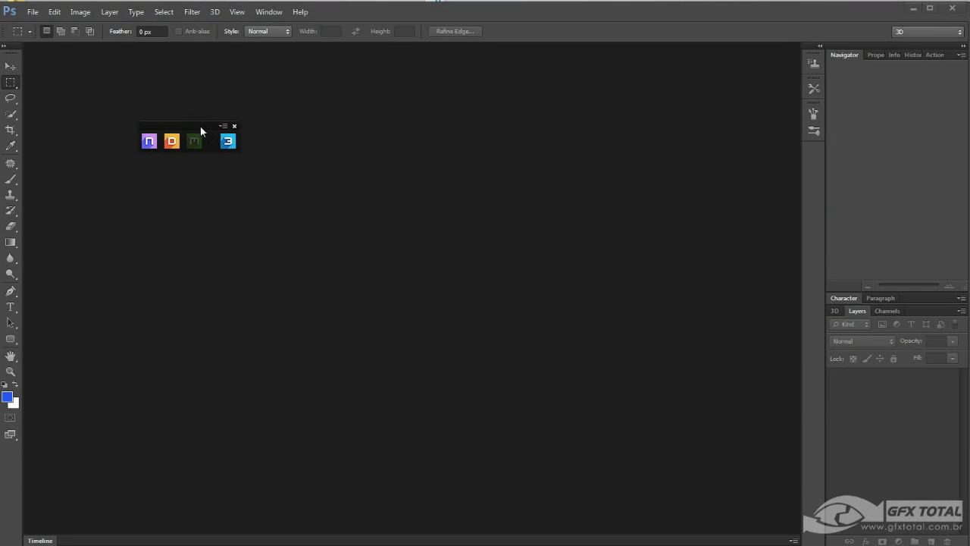
left_click_drag(200, 126, 181, 117)
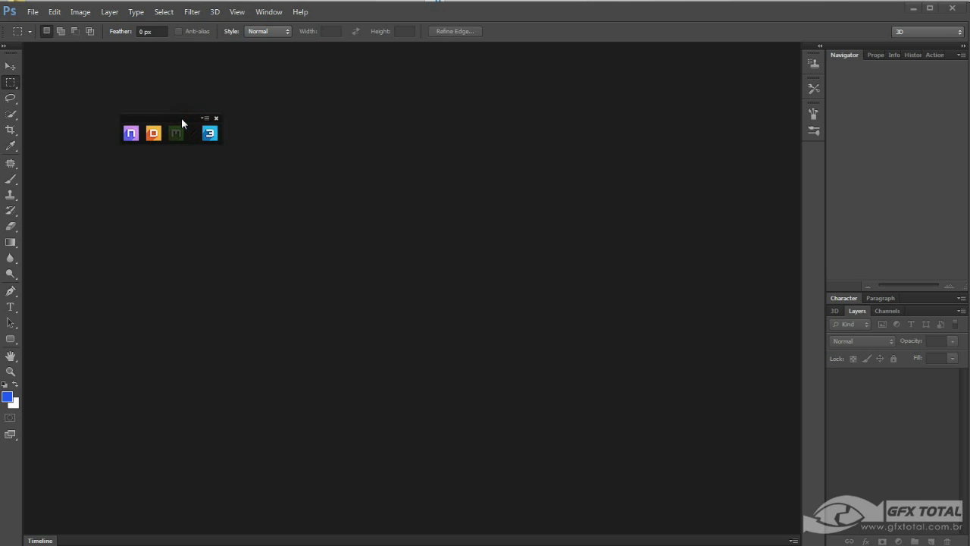
left_click_drag(181, 117, 185, 100)
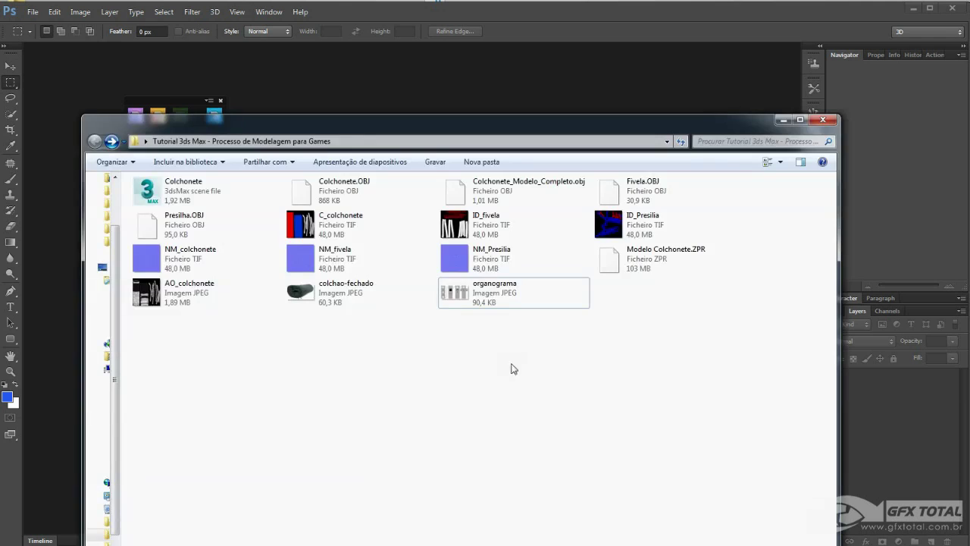
- Move the tutorial folder aside and inspect Modelo Colchonete.ZPR, Colchonete_Modelo_Completo.obj and Fivela.OBJ
mouse_move(402, 131)
left_mouse_down()
mouse_move(557, 121)
mouse_move(456, 142)
left_mouse_up()
left_click(633, 434)
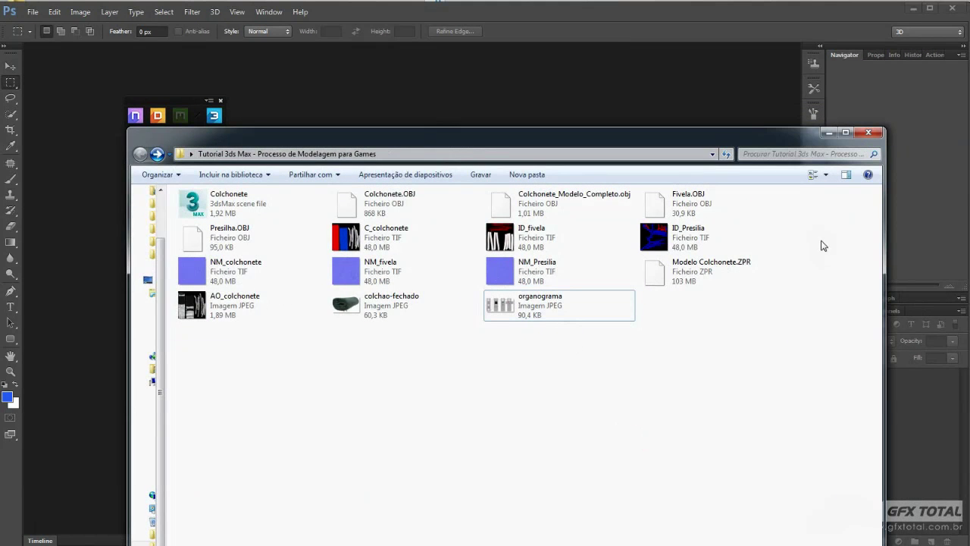
left_click(671, 270)
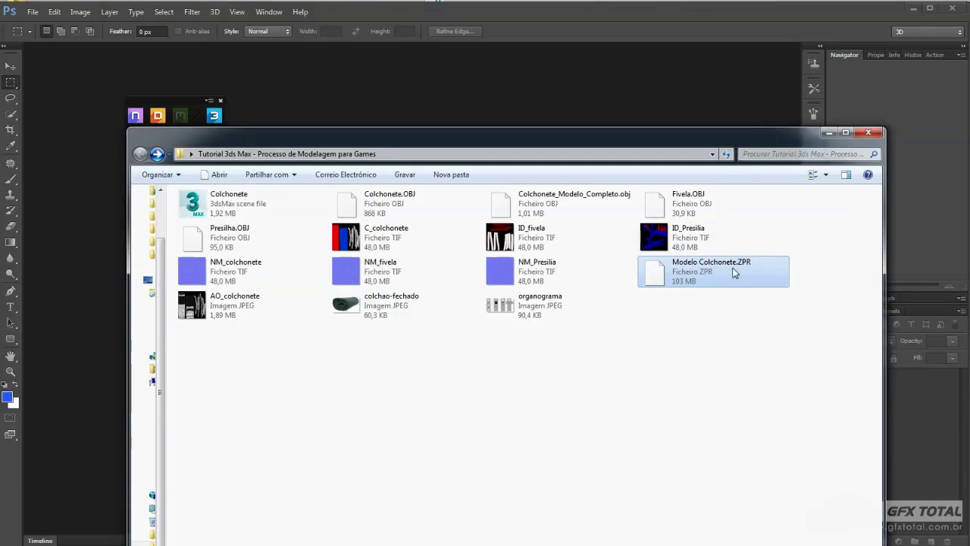
left_click(508, 200)
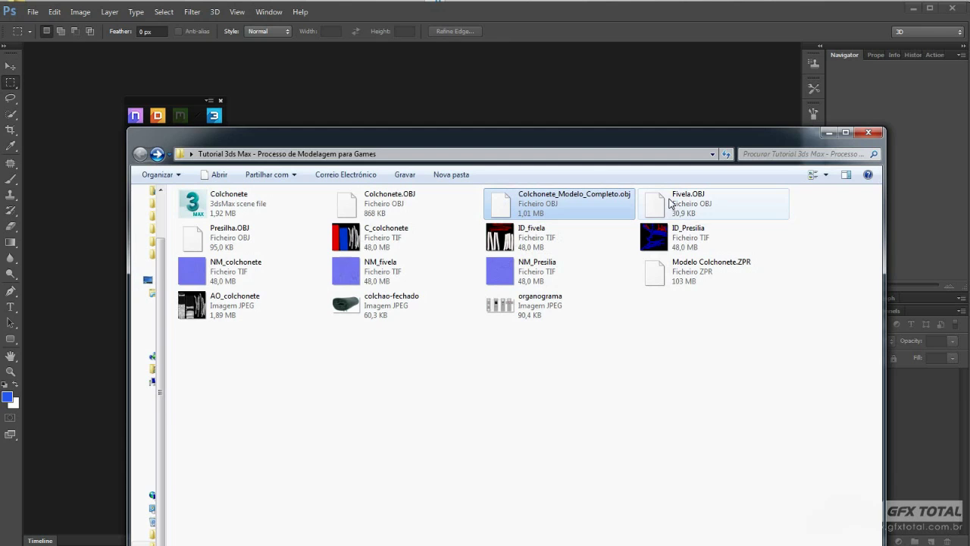
left_click(693, 218)
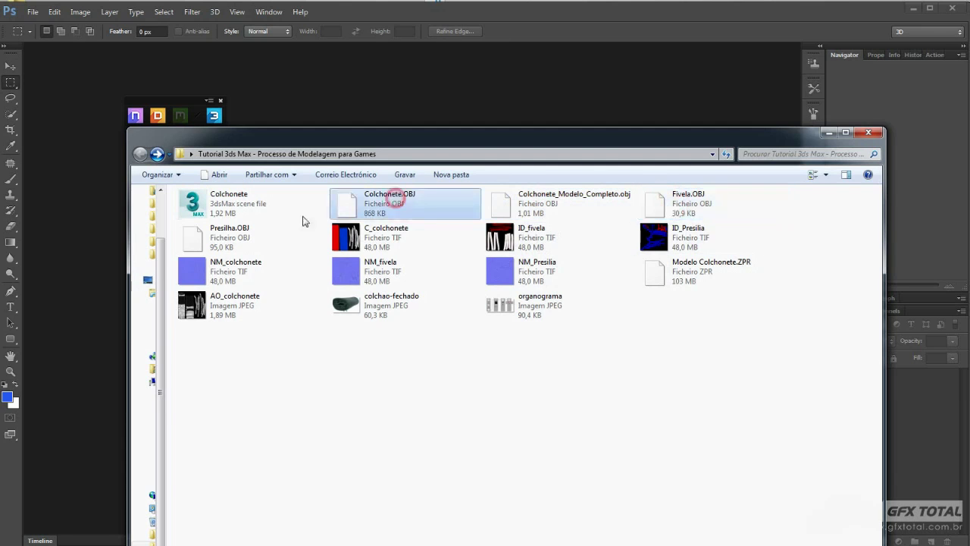
- Compare Colchonete.OBJ, Presilha.OBJ and the complete mesh, then minimize the folder window
left_click(228, 239)
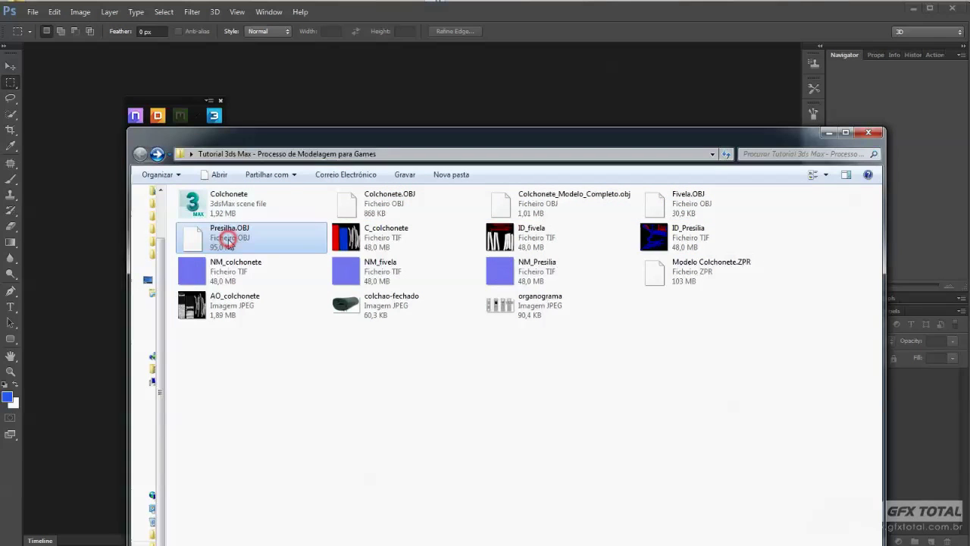
left_click(527, 205)
left_click(396, 207)
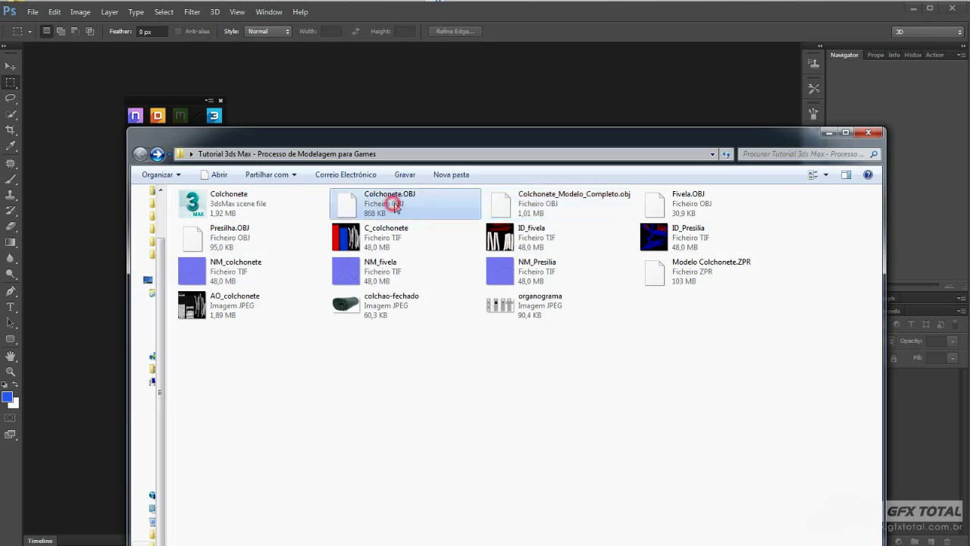
left_click(725, 205)
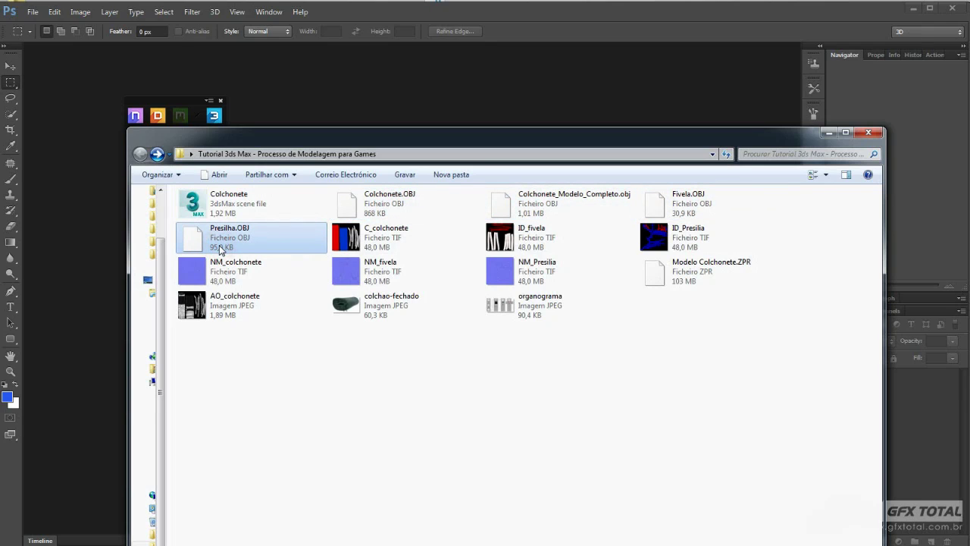
left_click(537, 213)
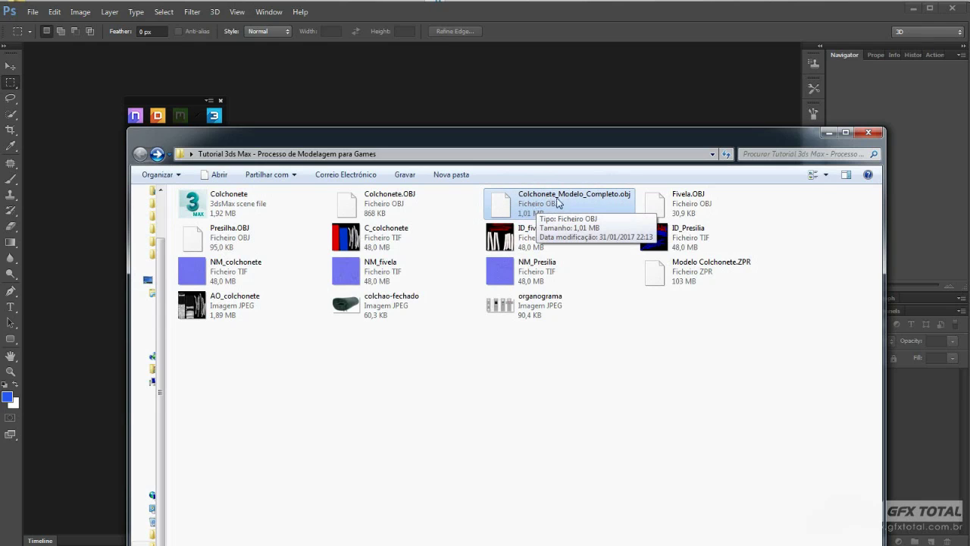
left_click(828, 134)
mouse_move(151, 99)
left_mouse_down()
mouse_move(340, 161)
mouse_move(284, 151)
left_mouse_up()
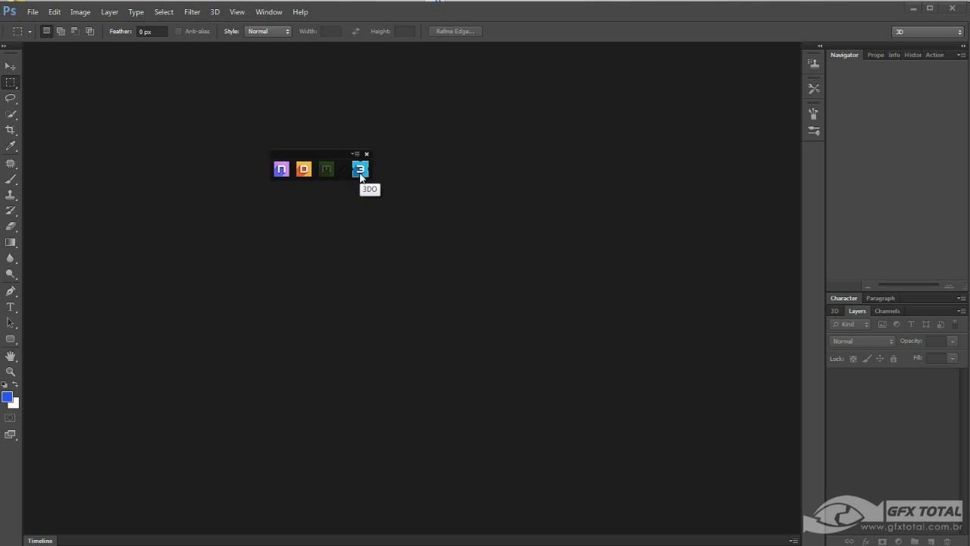
- Launch Quixel DDO, return the launcher to the top-left and park Base Creator upper-left
left_click(306, 172)
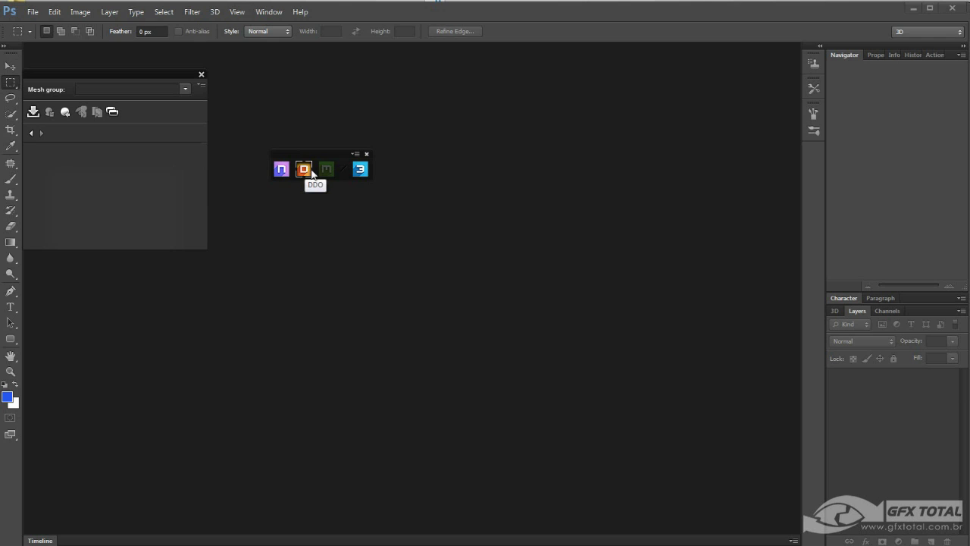
mouse_move(319, 154)
left_mouse_down()
mouse_move(337, 154)
mouse_move(252, 249)
mouse_move(77, 39)
mouse_move(50, 44)
left_mouse_up()
mouse_move(135, 76)
left_mouse_down()
mouse_move(342, 70)
mouse_move(319, 61)
mouse_move(244, 180)
left_mouse_up()
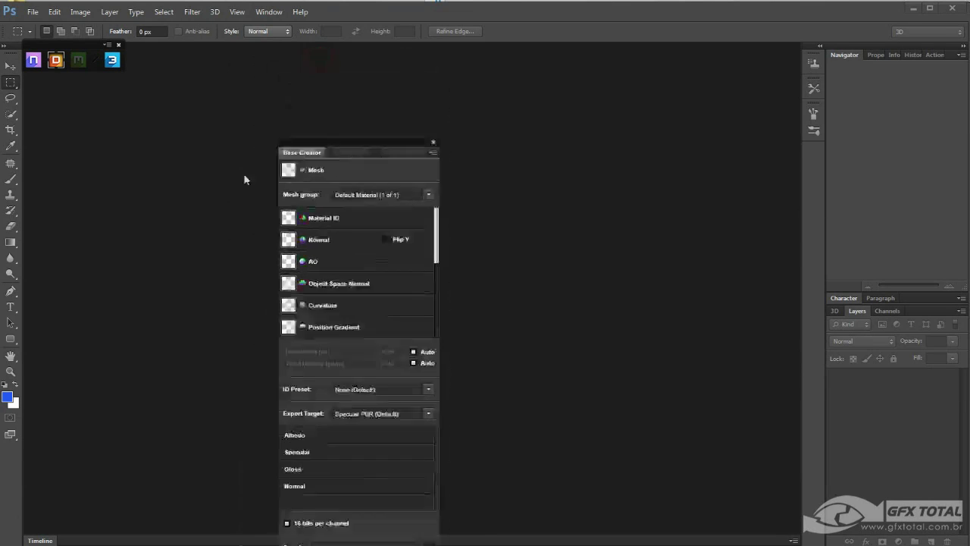
left_click_drag(343, 71, 298, 68)
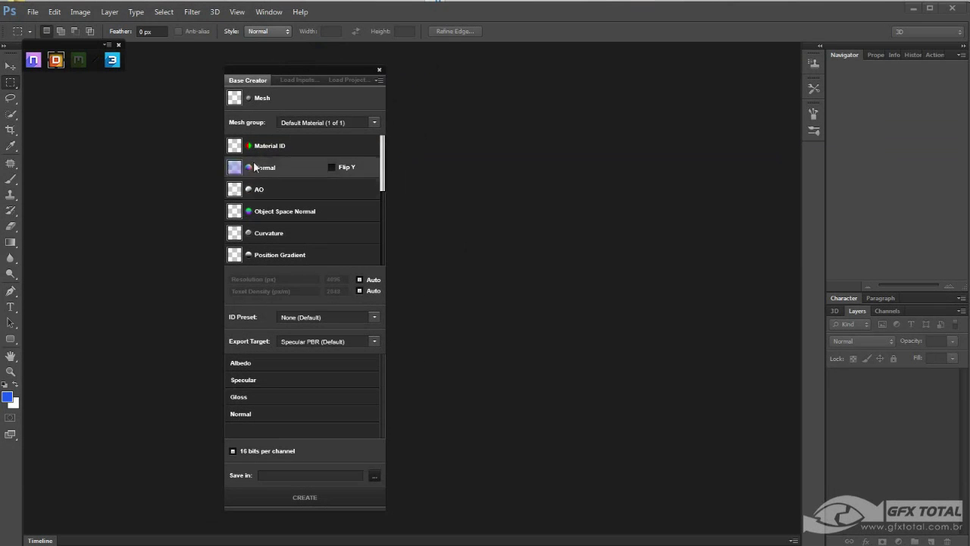
mouse_move(265, 99)
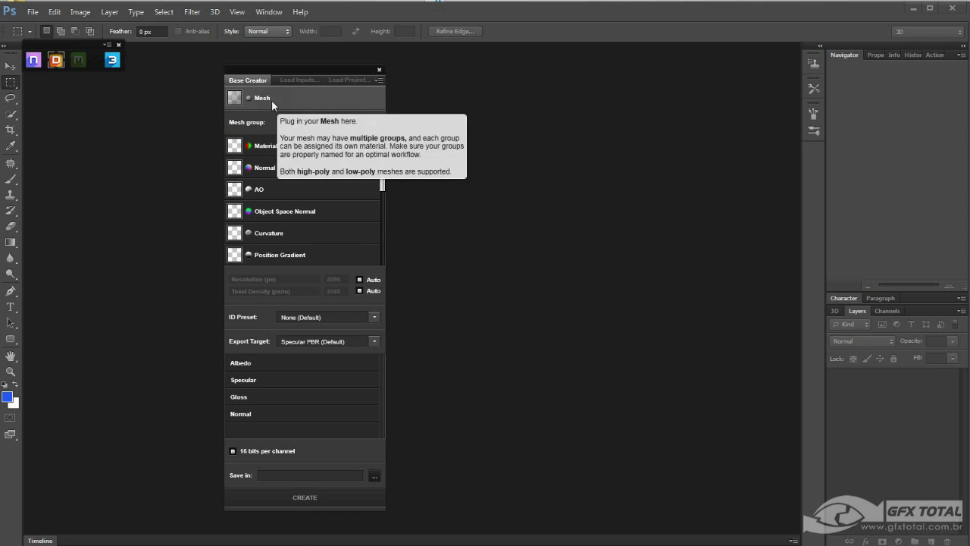
- Load Colchonete_Modelo_Completo.obj as the Base Creator mesh
left_click(272, 100)
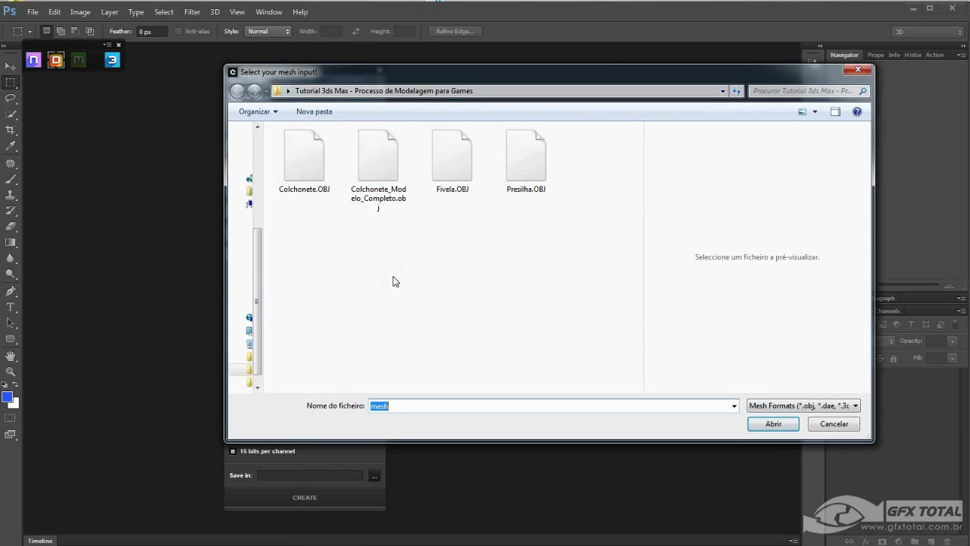
left_click(378, 159)
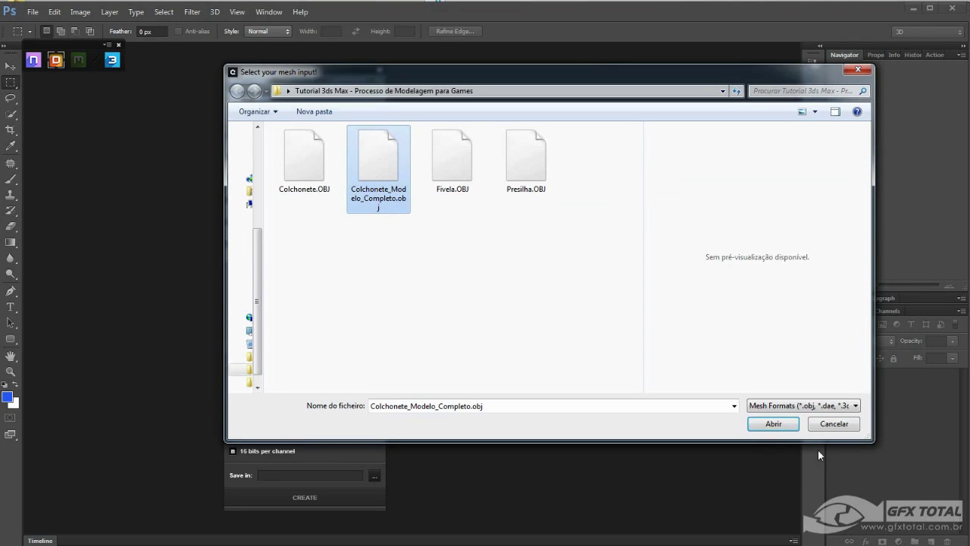
left_click(771, 424)
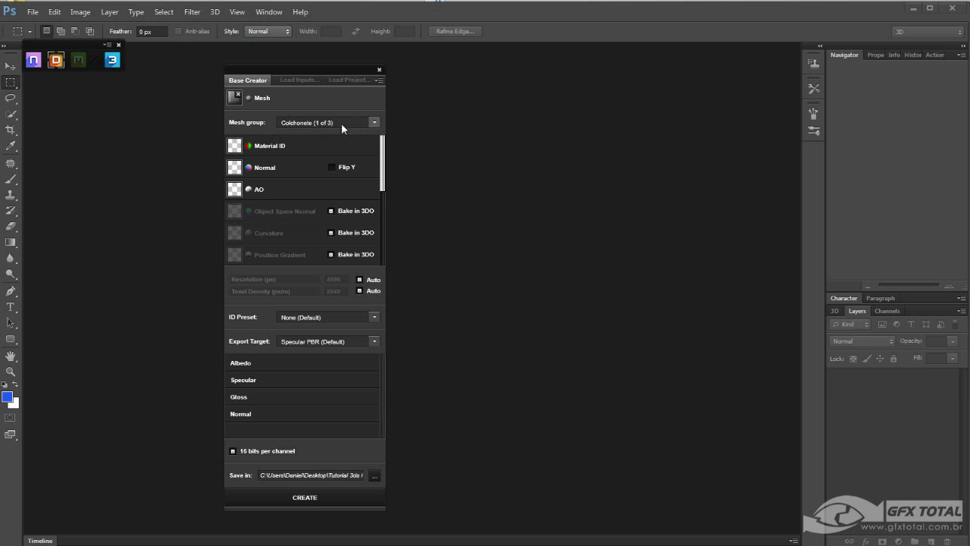
- Cycle the mesh group through Fivela and Presilha, ending back on Colchonete
left_click(374, 123)
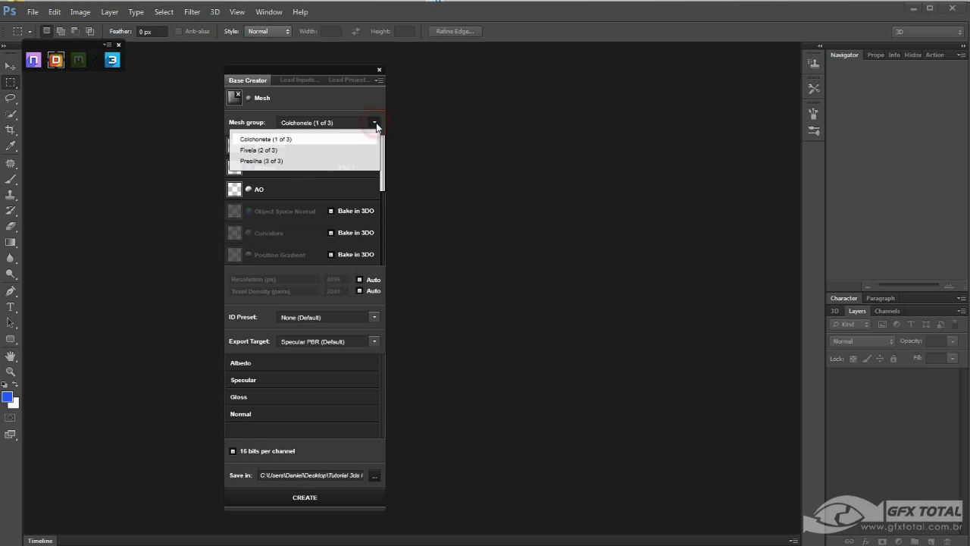
left_click(278, 150)
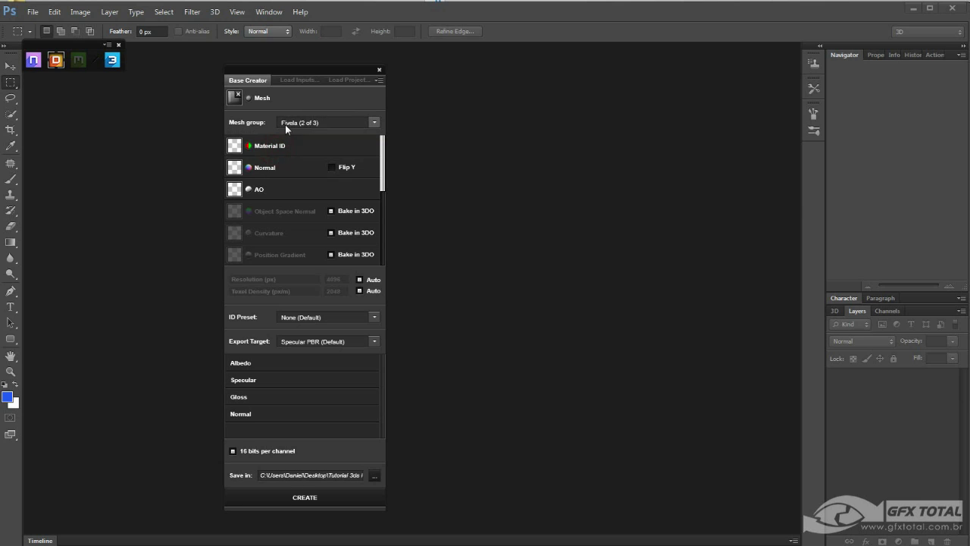
left_click(342, 123)
left_click(302, 159)
left_click(309, 123)
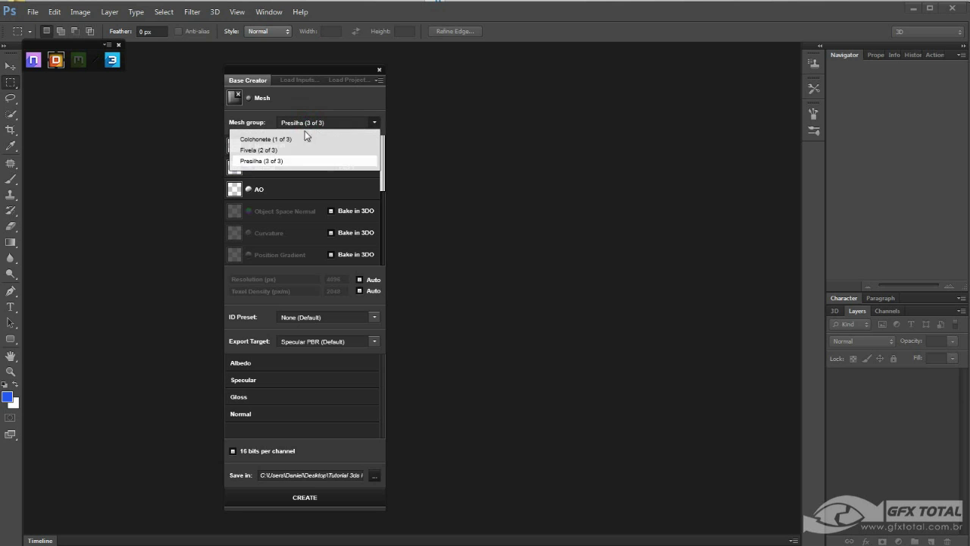
left_click(265, 140)
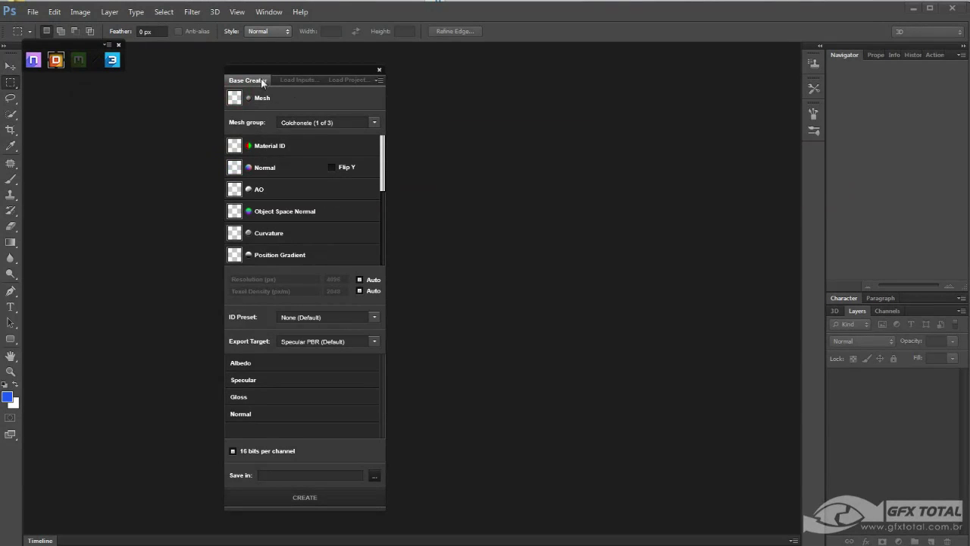
- Reload Colchonete_Modelo_Completo.obj as the mesh and keep the Colchonete mesh group
left_click(276, 97)
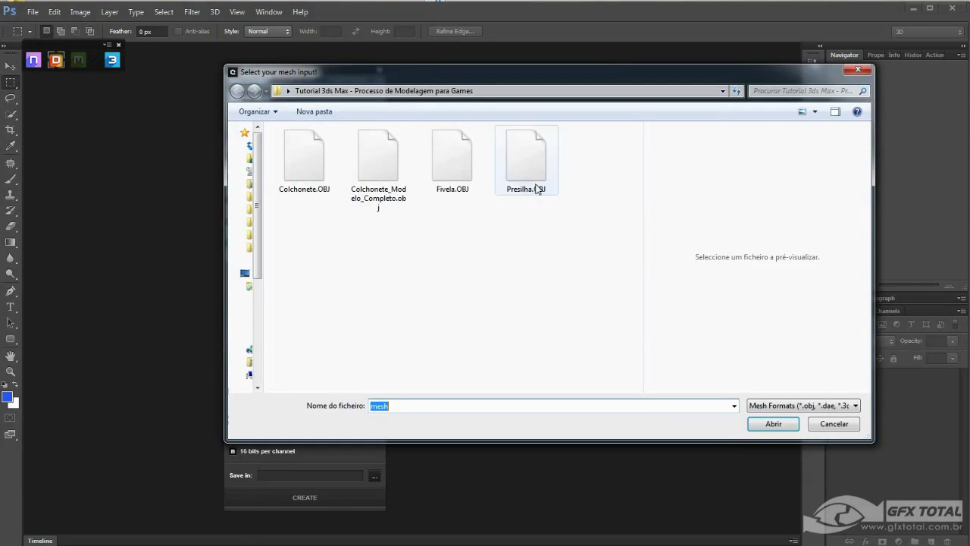
left_click(380, 161)
left_click(774, 426)
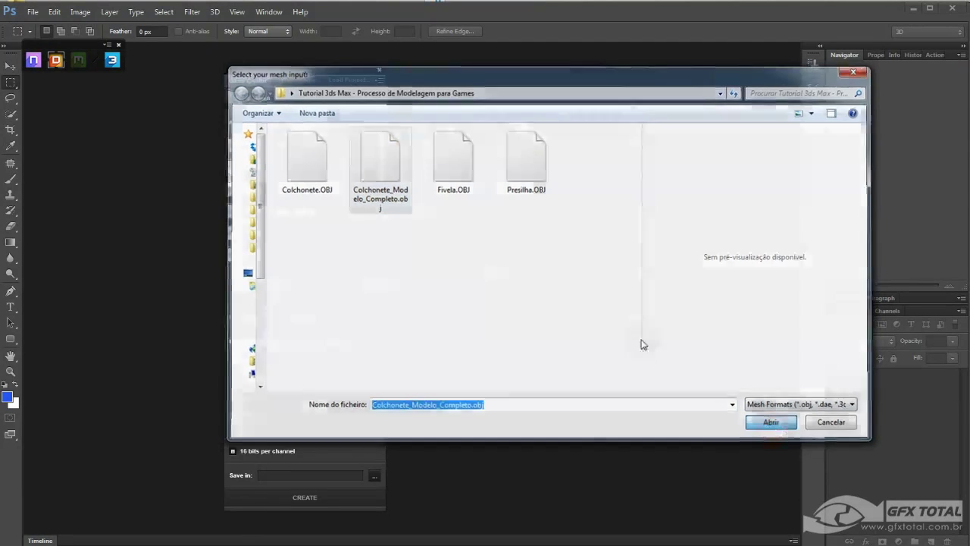
left_click(324, 124)
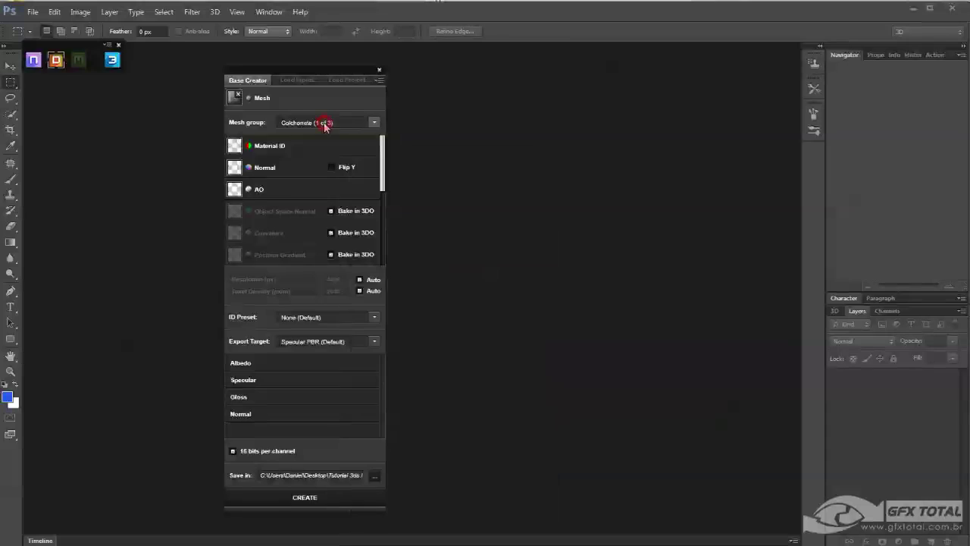
left_click(264, 140)
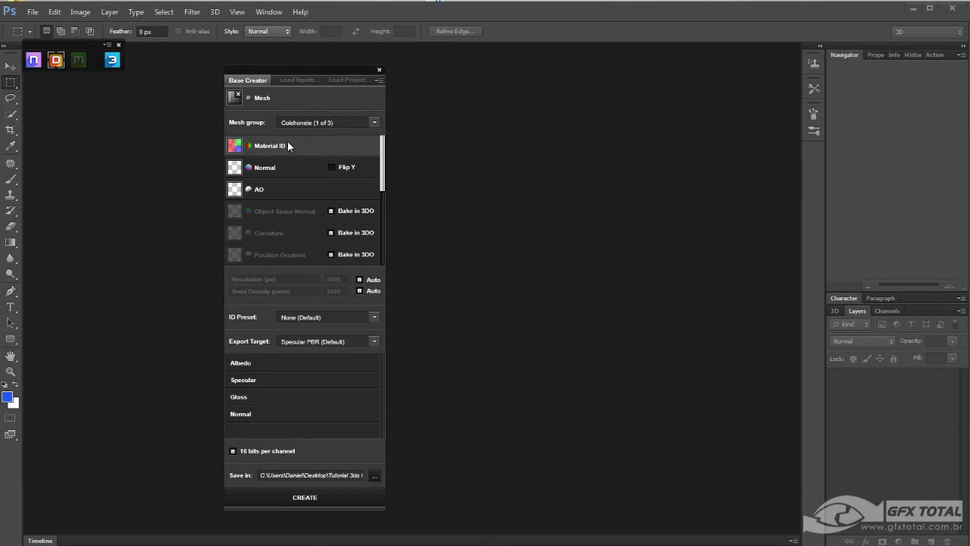
- Assign C_colchonete as the Material ID map
left_click(274, 144)
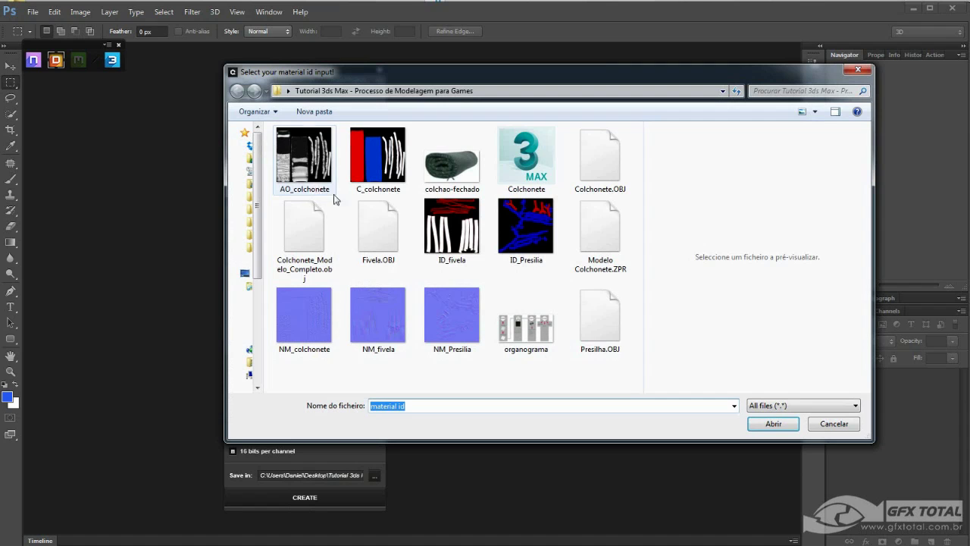
left_click(406, 149)
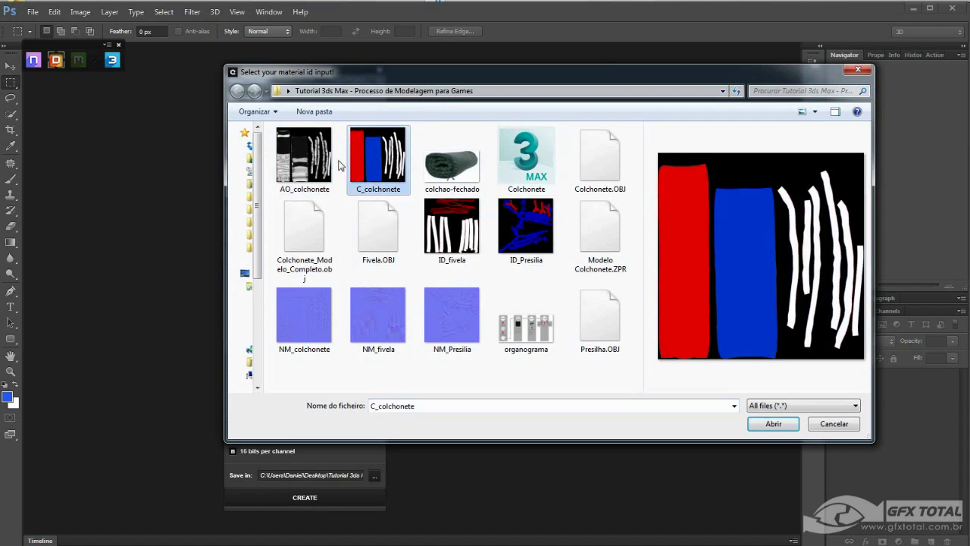
left_click(773, 424)
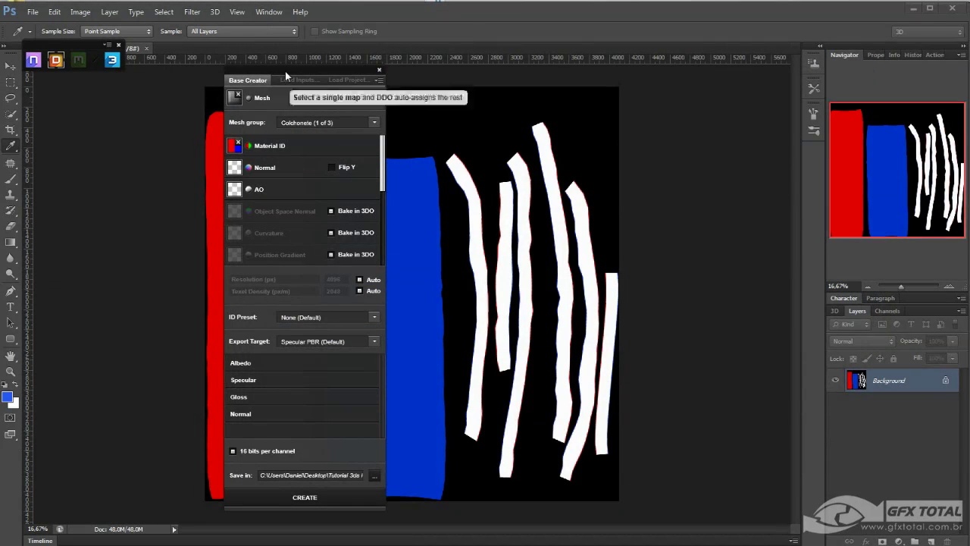
- Move the Base Creator panel aside and float the C_colchonete image in its own window
mouse_move(285, 71)
left_mouse_down()
mouse_move(184, 291)
mouse_move(130, 291)
left_mouse_up()
left_click_drag(74, 44, 96, 175)
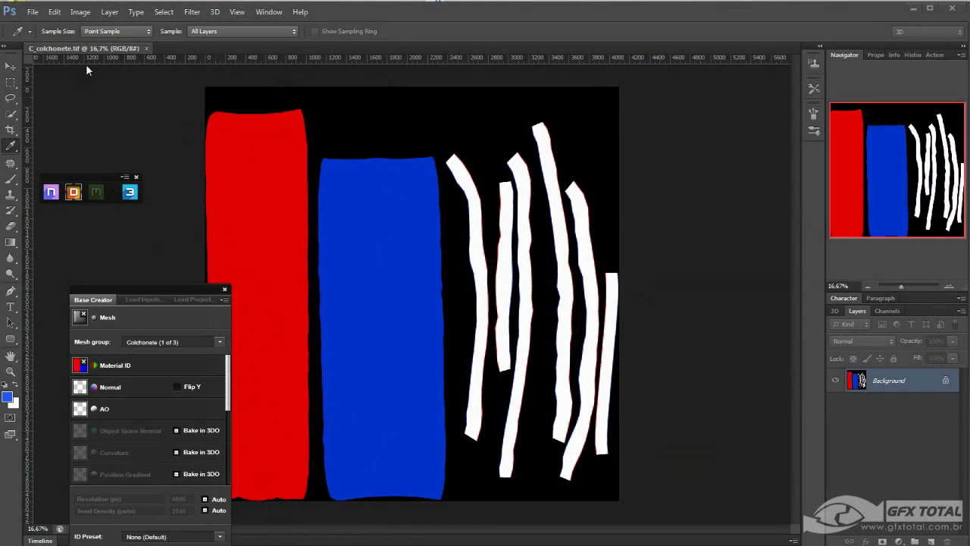
mouse_move(81, 47)
left_mouse_down()
mouse_move(165, 89)
mouse_move(363, 90)
left_mouse_up()
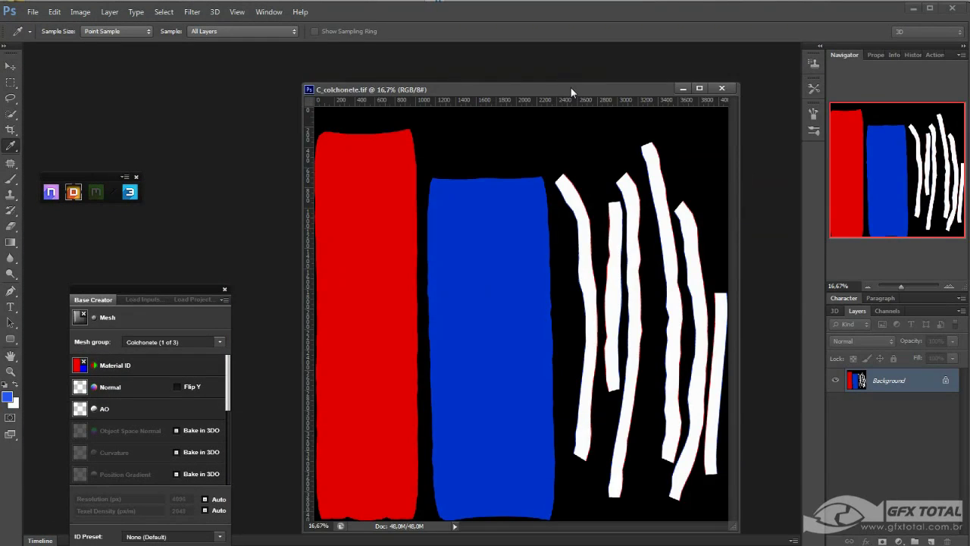
left_click_drag(571, 89, 533, 44)
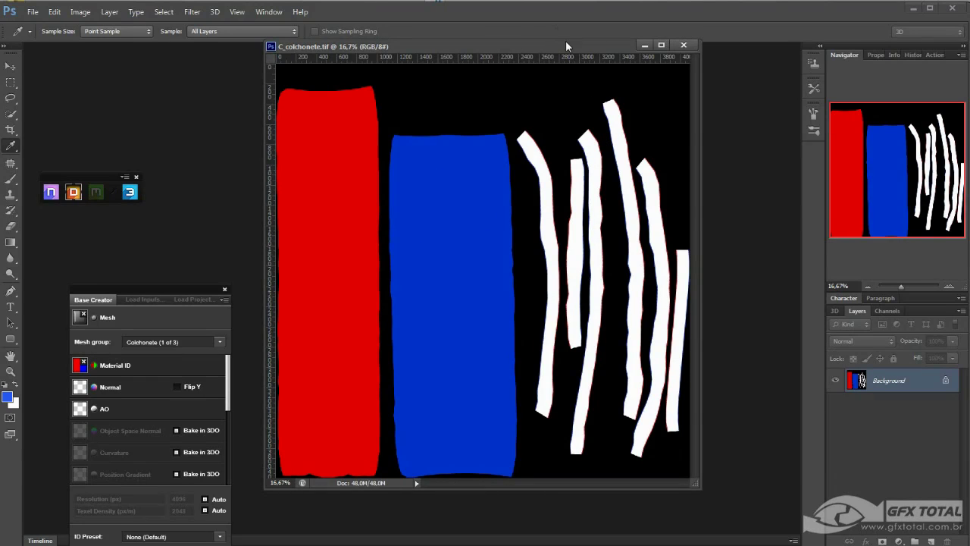
left_click_drag(565, 44, 571, 78)
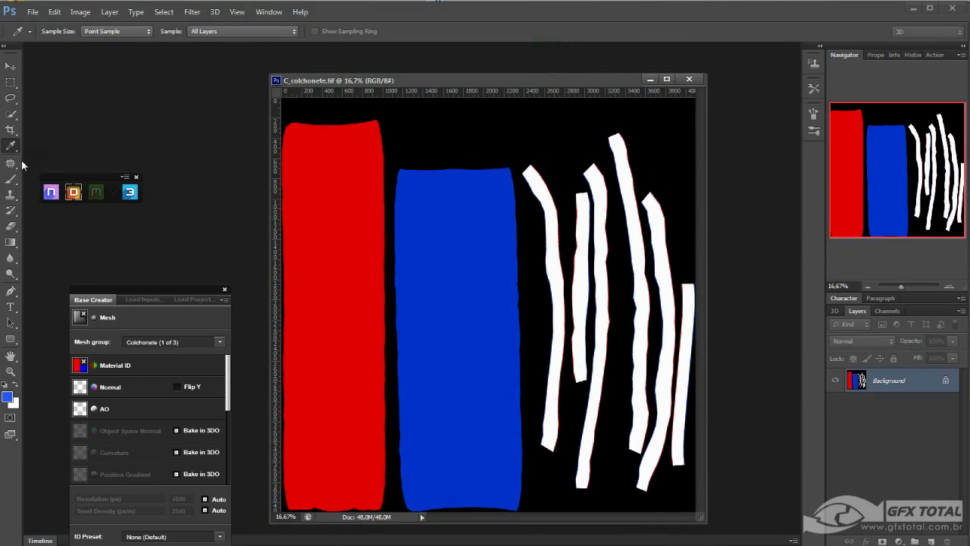
- Test a soft-brush stroke on C_colchonete, undo it, and redock the image as a full tab
left_click(11, 179)
mouse_move(327, 265)
left_mouse_down()
mouse_move(461, 234)
mouse_move(513, 377)
mouse_move(530, 303)
left_mouse_up()
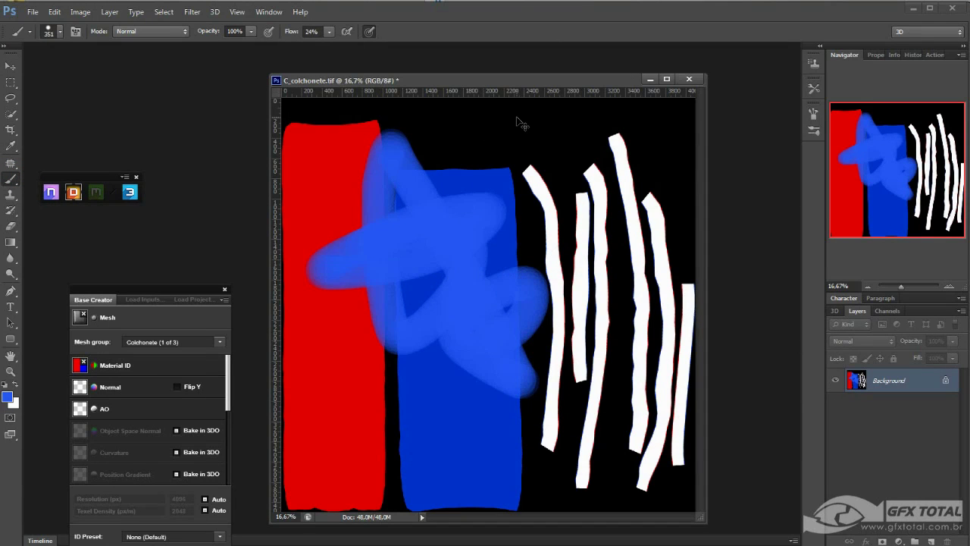
key("ctrl+z")
left_click_drag(469, 80, 220, 51)
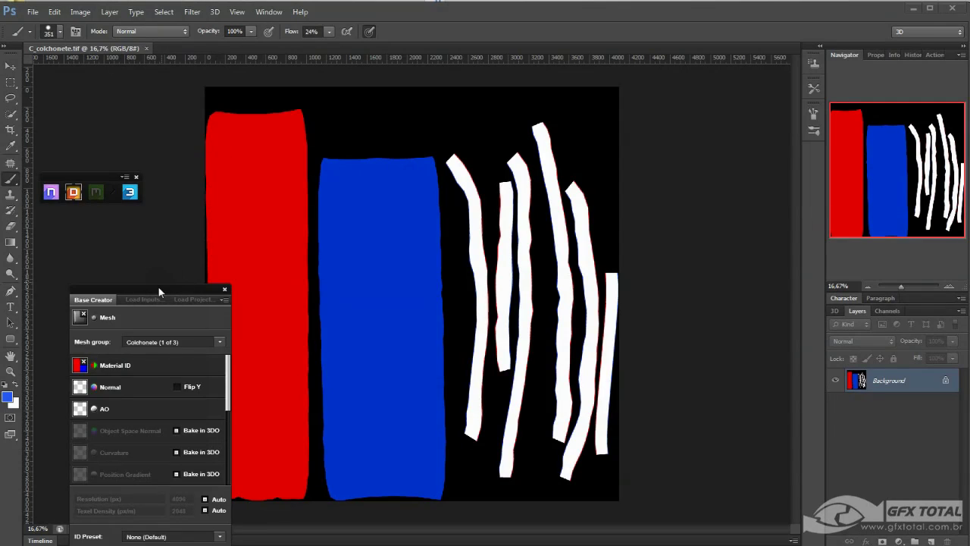
left_click_drag(158, 290, 284, 98)
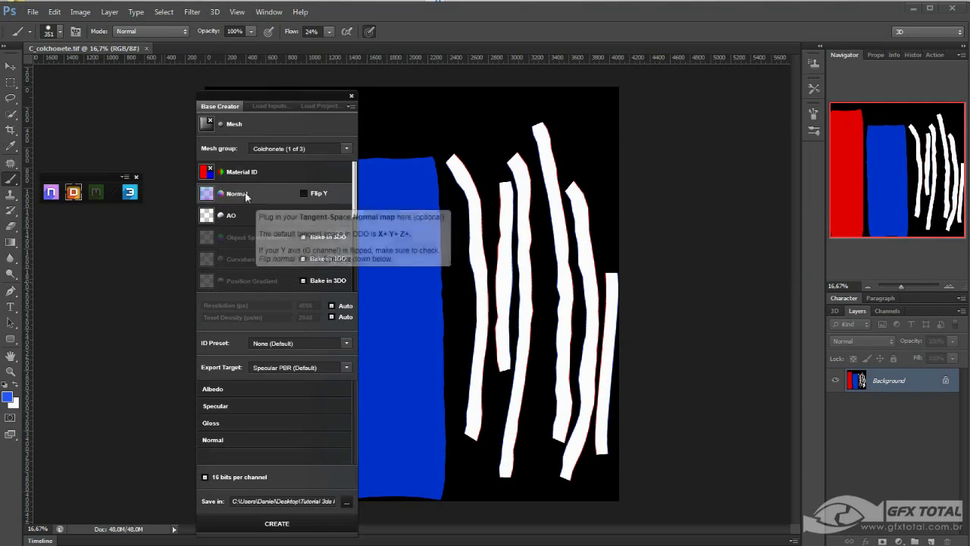
- Assign NM_colchonete as the Normal map and shift the panel to reveal it
left_click(244, 196)
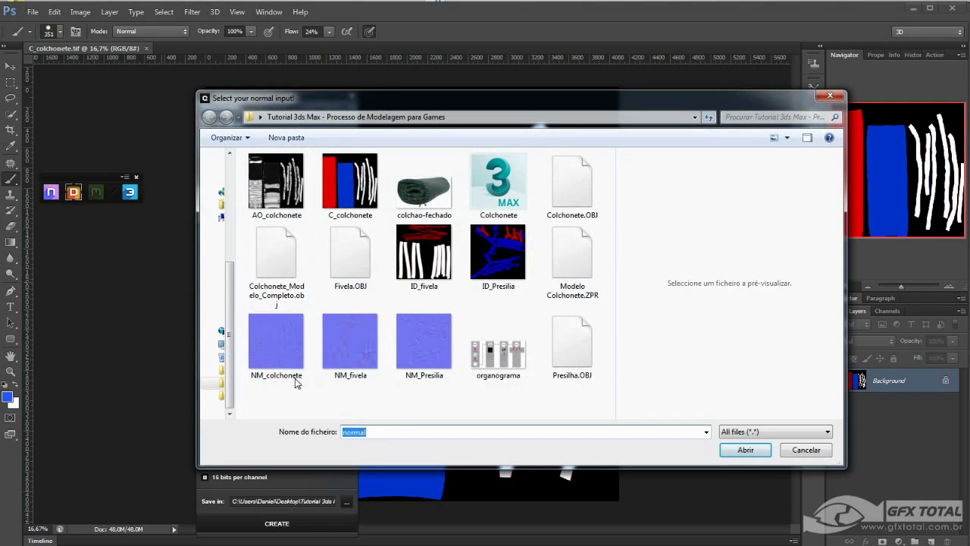
left_click(275, 347)
left_click(745, 451)
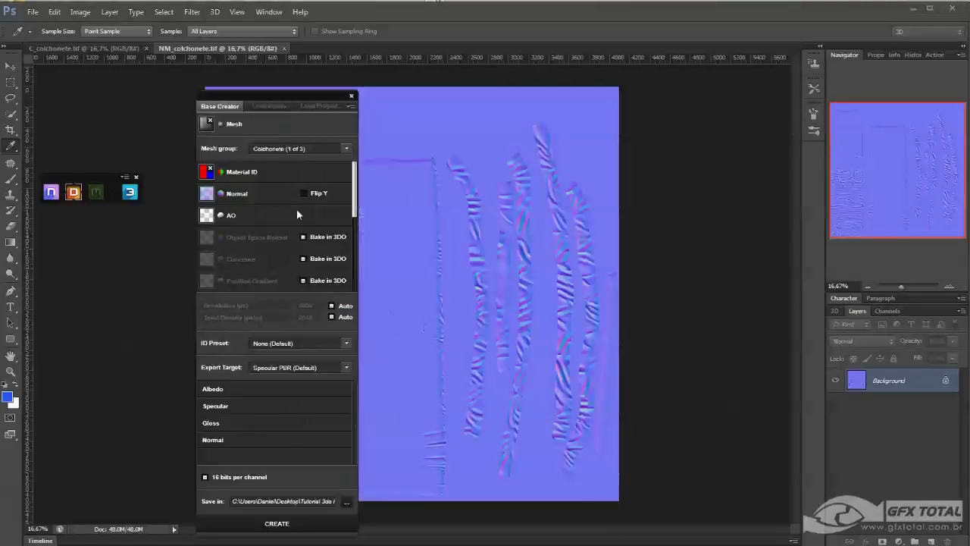
mouse_move(269, 92)
left_mouse_down()
mouse_move(263, 393)
mouse_move(271, 206)
mouse_move(226, 85)
left_mouse_up()
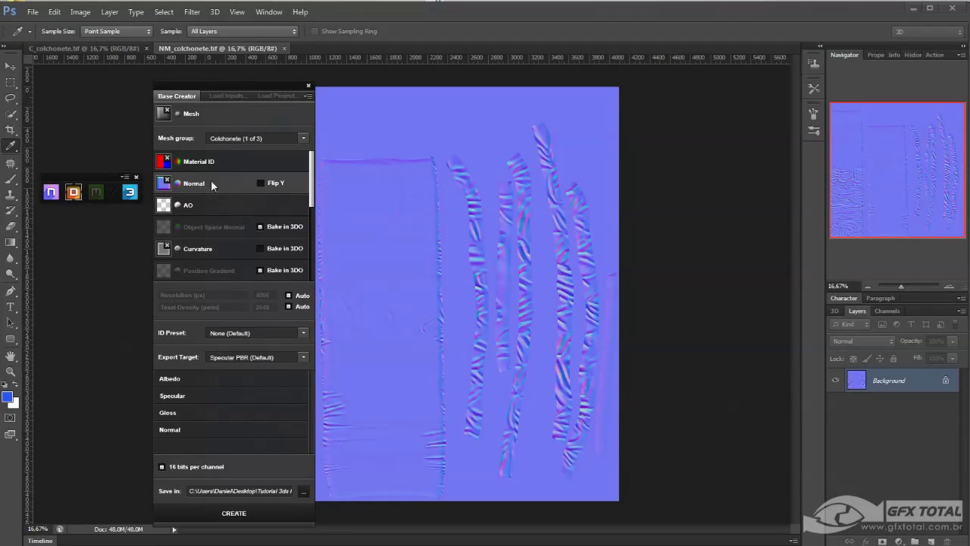
- Assign AO_colchonete as the AO map
left_click(189, 206)
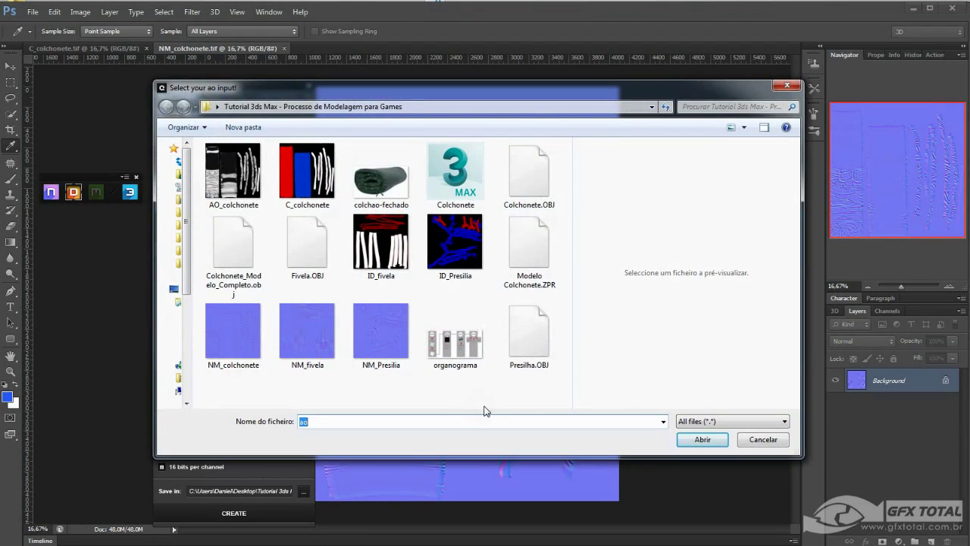
left_click(232, 171)
left_click(703, 439)
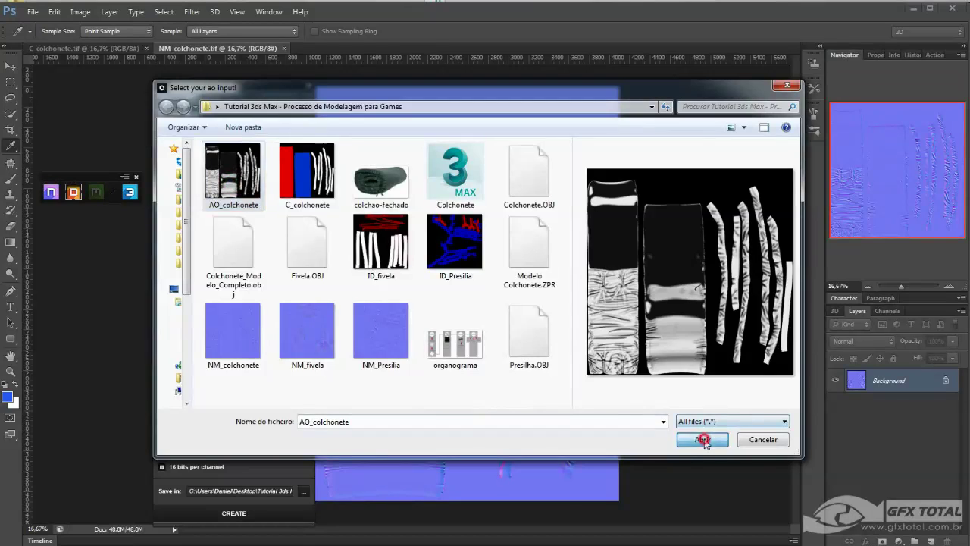
- Duplicate the AO map's Background as Layer 1 and add a white-filled Layer 2
left_click_drag(240, 97, 149, 86)
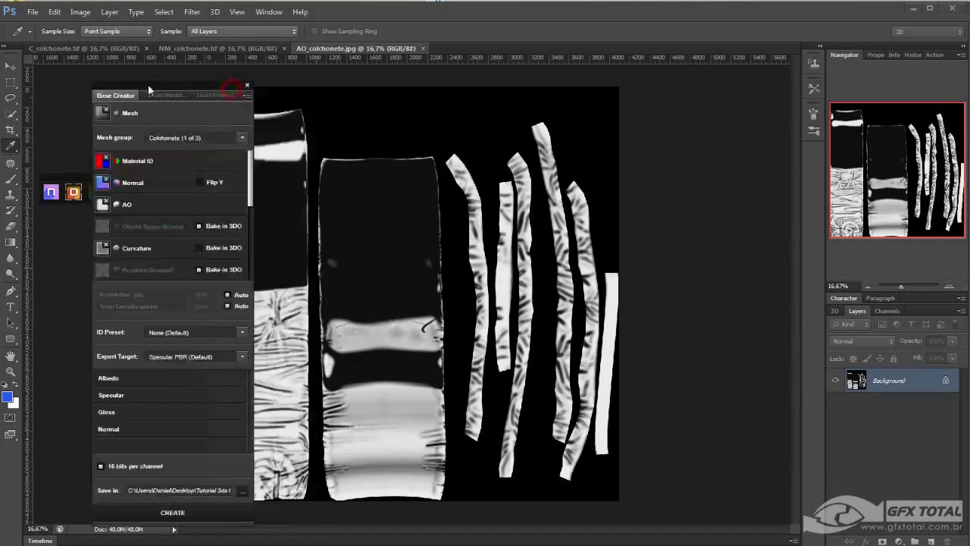
left_click_drag(892, 390, 892, 388)
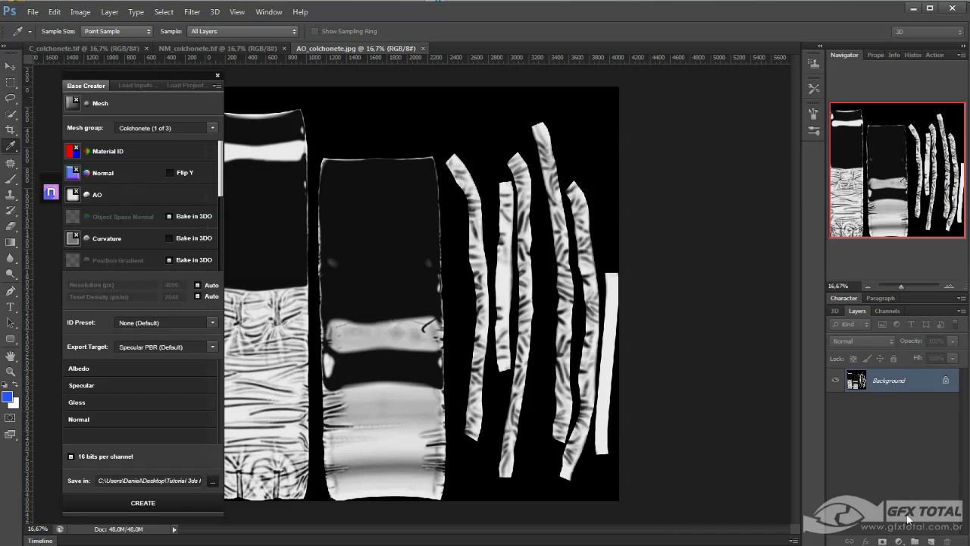
mouse_move(906, 520)
left_mouse_down()
mouse_move(923, 542)
mouse_move(915, 532)
left_mouse_up()
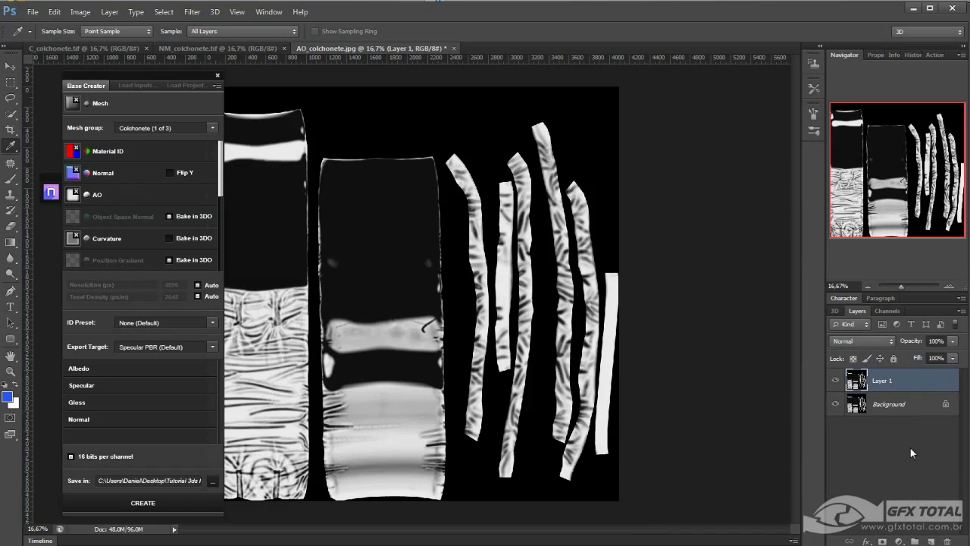
left_click(892, 407)
left_click(930, 541)
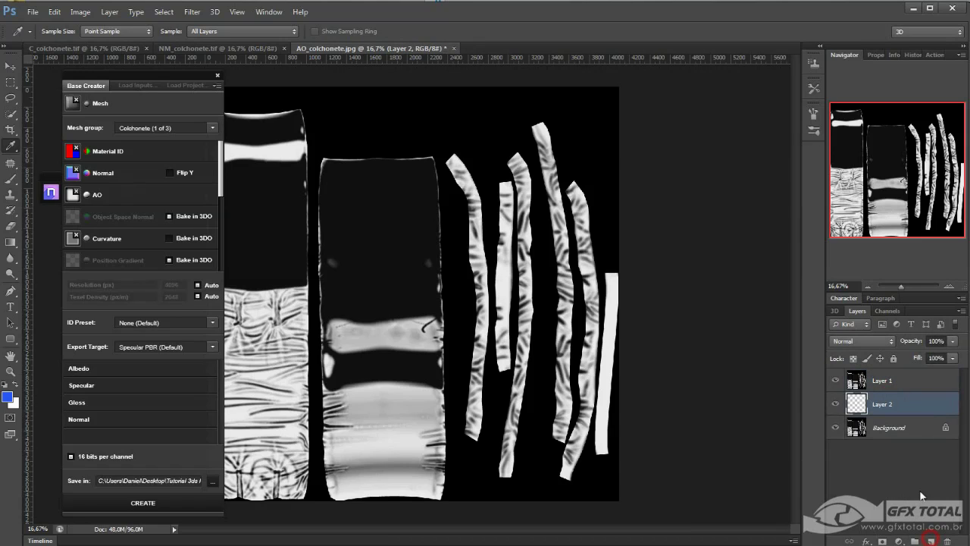
key("alt+BackSpace")
key("ctrl+BackSpace")
- Lower Layer 1's opacity to 63% to lighten the AO map
left_click(864, 379)
left_click_drag(920, 341, 910, 345)
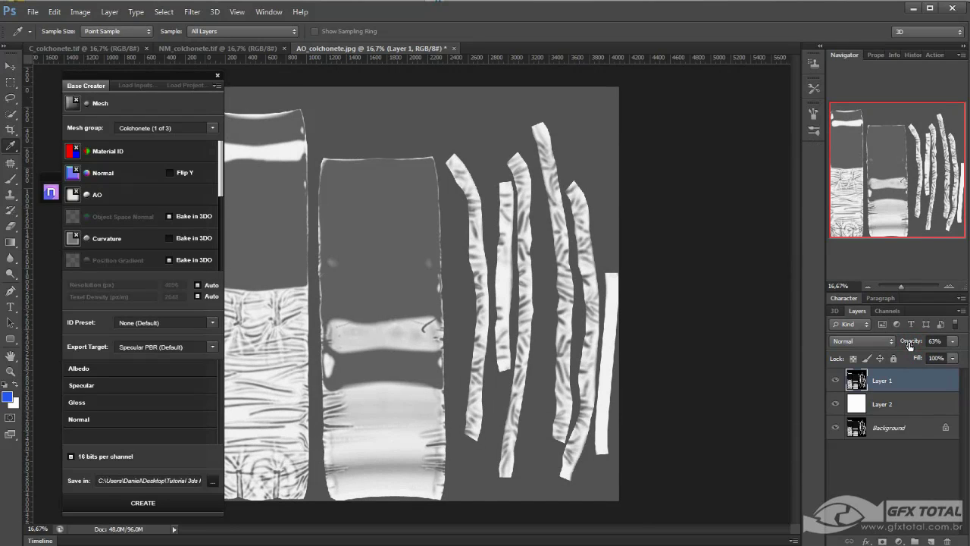
left_click(887, 404)
left_click(885, 380)
- Merge all three layers and save AO_colchonete as a quality-12 JPEG
left_click(890, 424, "shift")
key("ctrl+e")
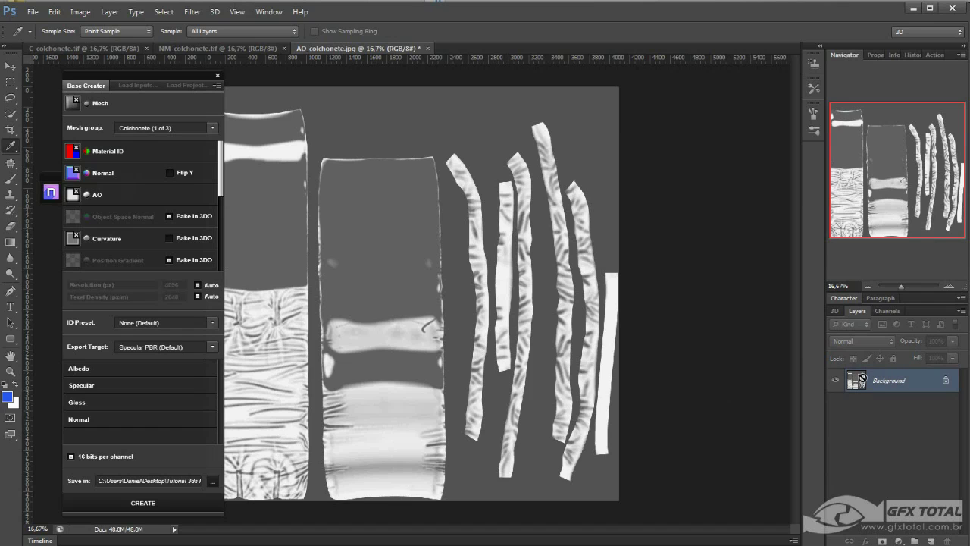
key("ctrl+s")
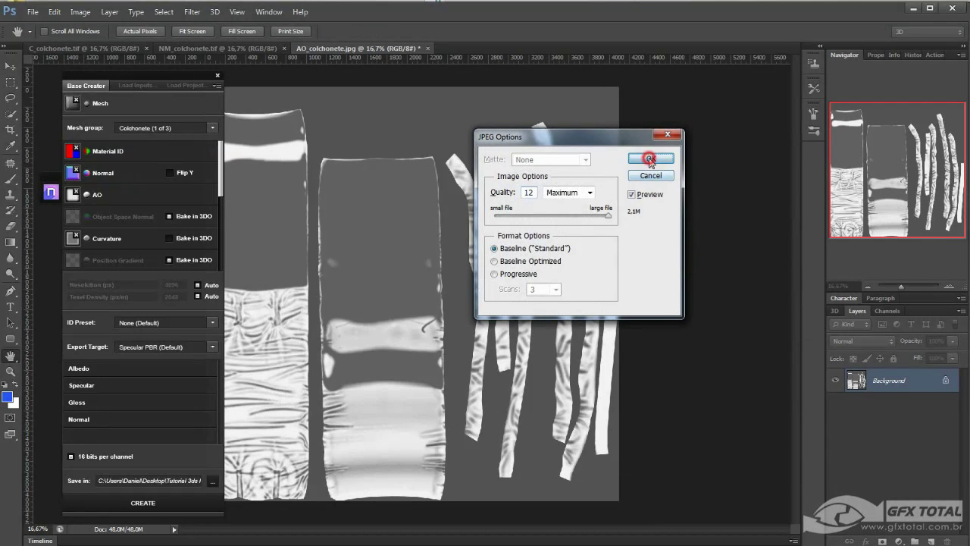
left_click(641, 157)
- Tick Bake in 3DO for Colchonete's Curvature map, then drop down the Mesh group list
left_click_drag(158, 75, 370, 82)
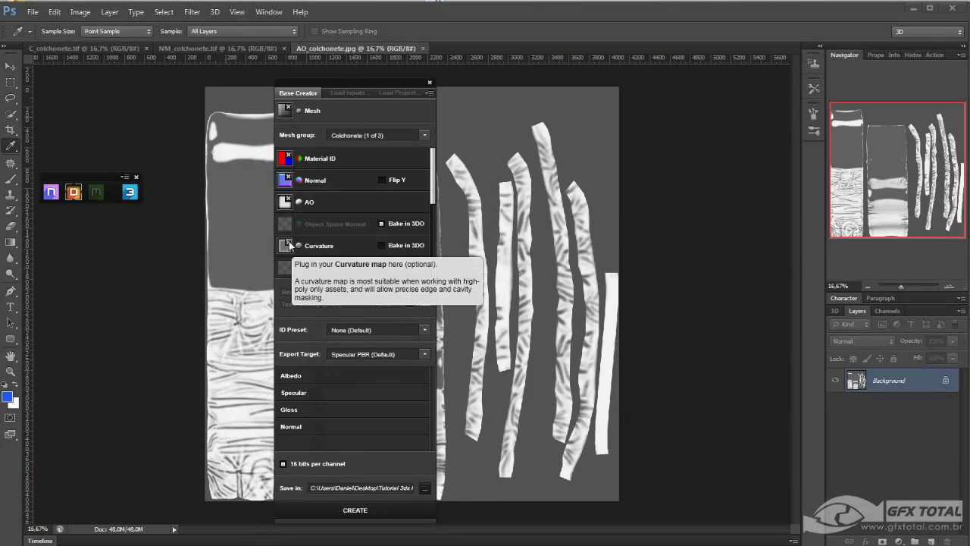
left_click(381, 246)
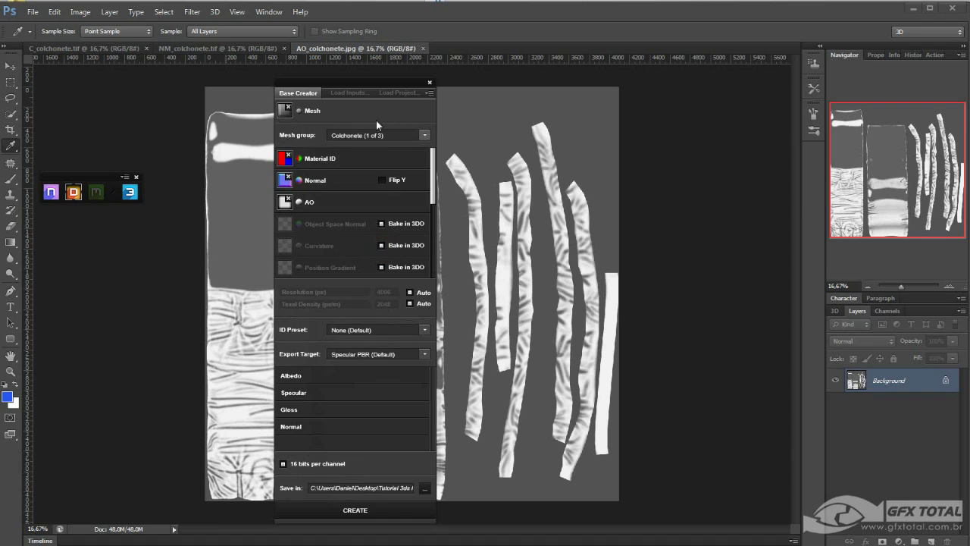
left_click_drag(344, 81, 272, 60)
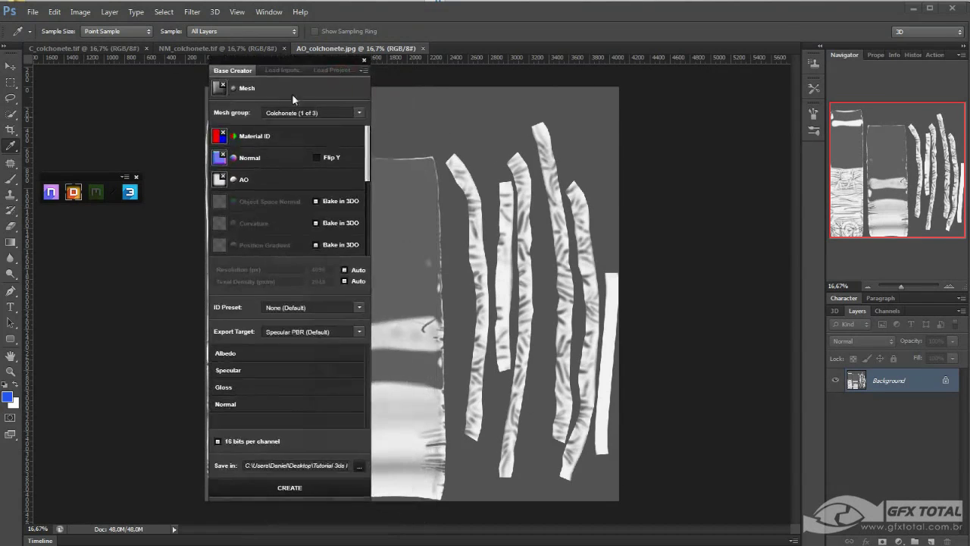
left_click(307, 114)
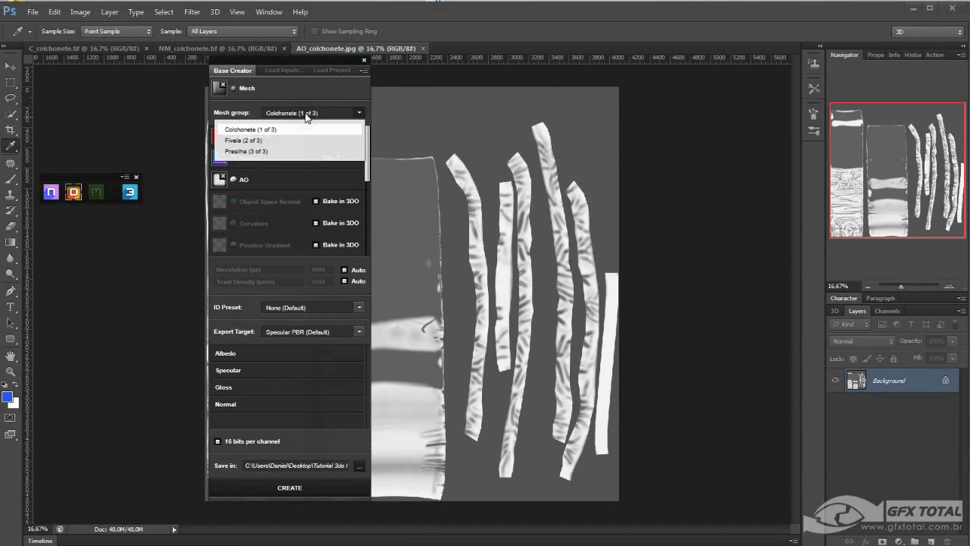
- Switch the mesh group to Fivela and load ID_Presilia as its Material ID map
left_click(250, 142)
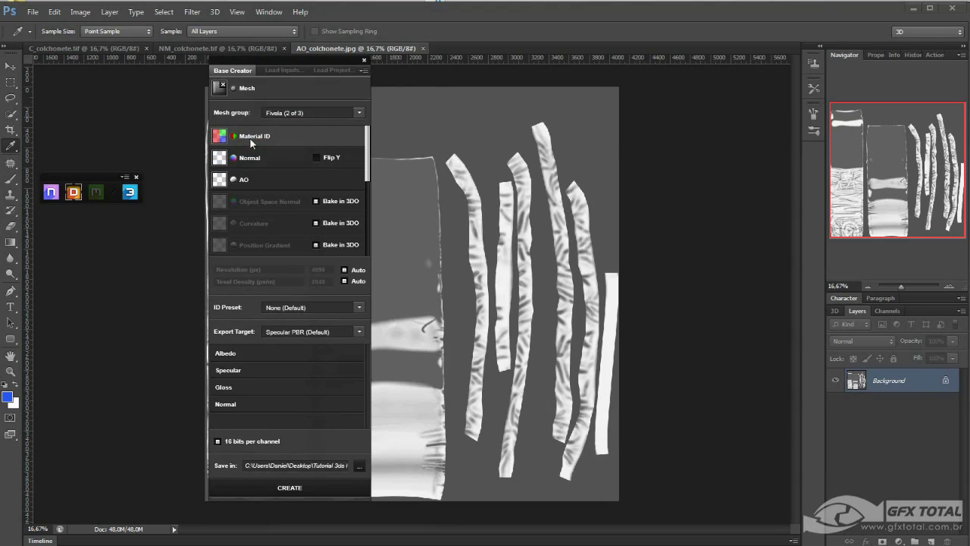
left_click(224, 135)
left_click(370, 147)
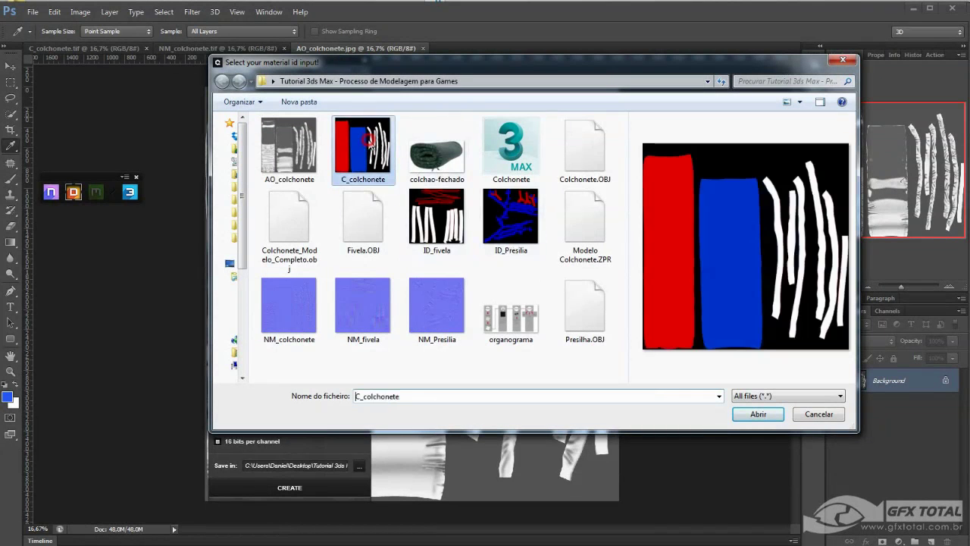
left_click(511, 220)
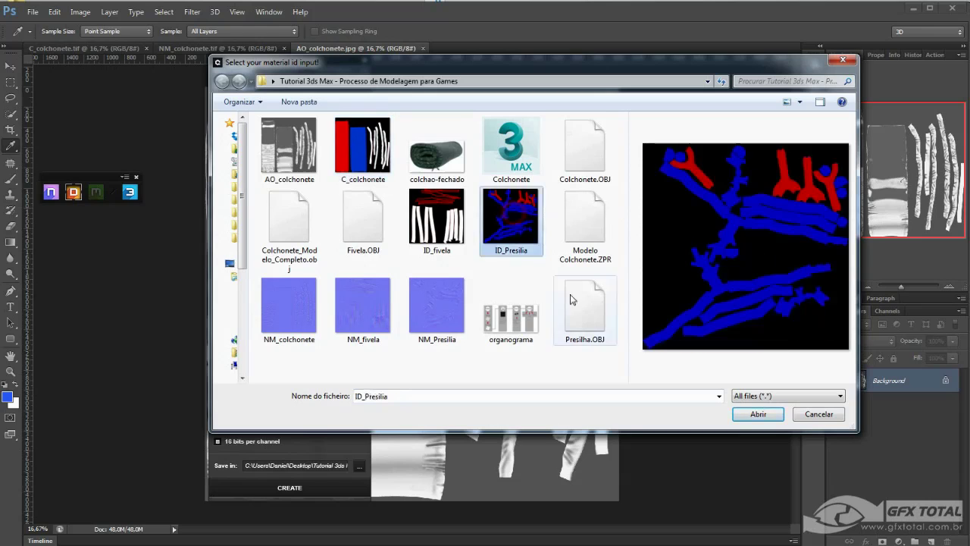
left_click(758, 414)
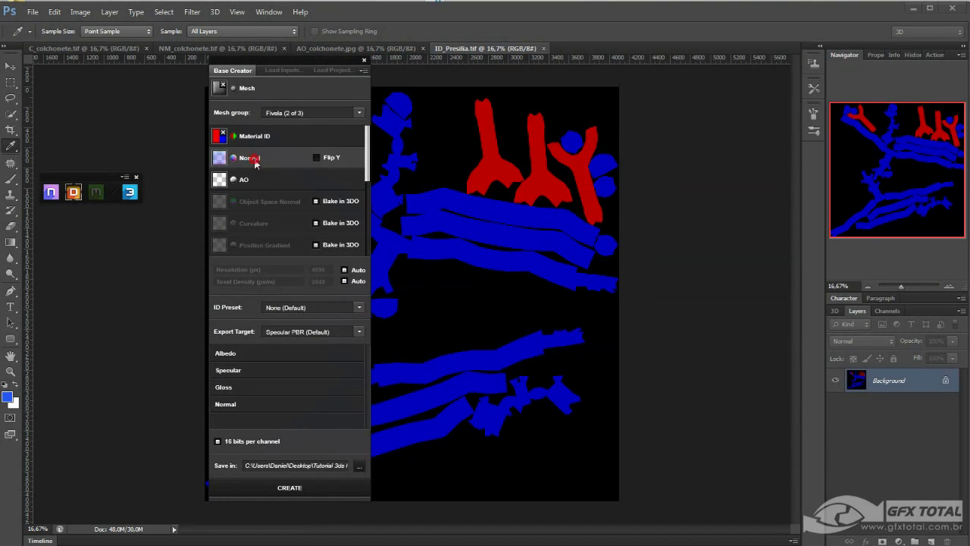
- Load NM_fivela as Fivela's Normal map, leave AO empty, and bake Curvature in 3DO
left_click(251, 159)
left_click(362, 305)
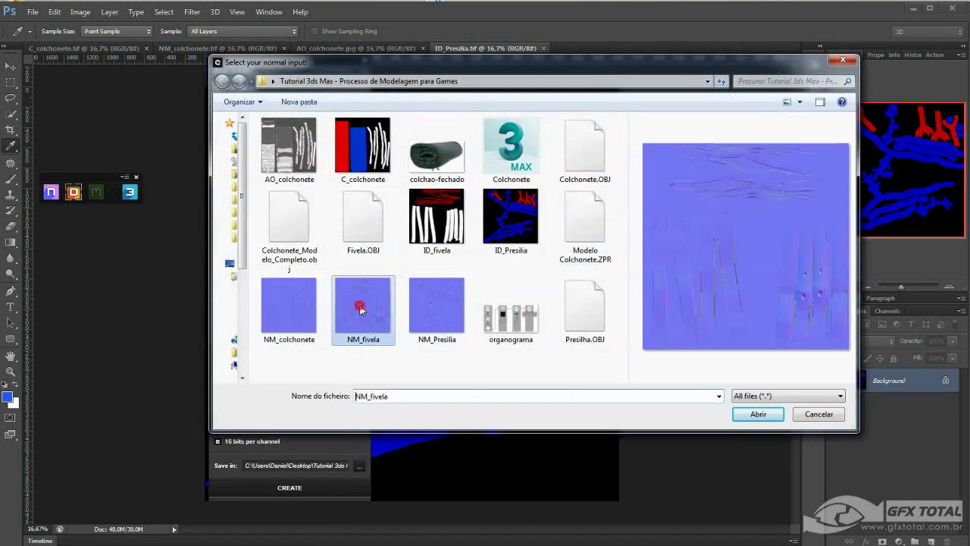
left_click(757, 413)
left_click(241, 184)
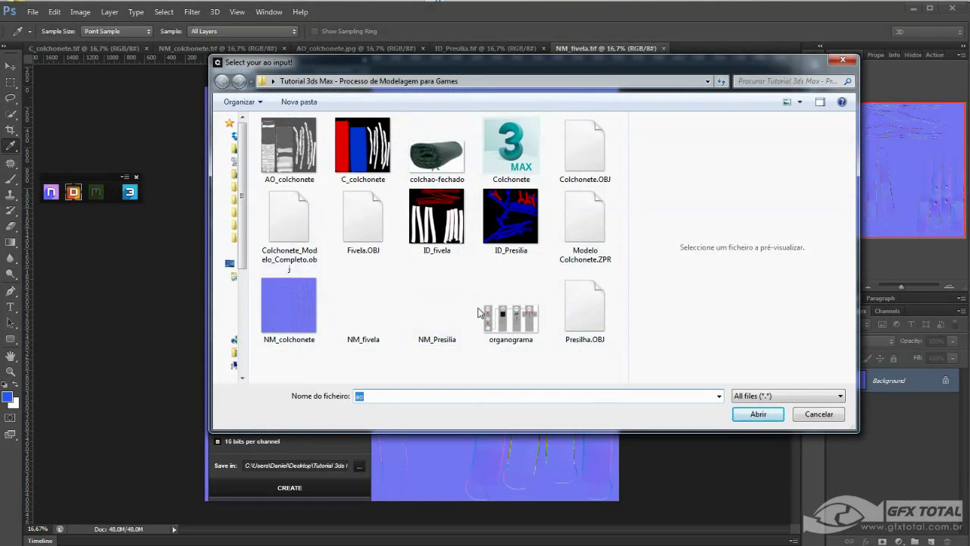
left_click(819, 416)
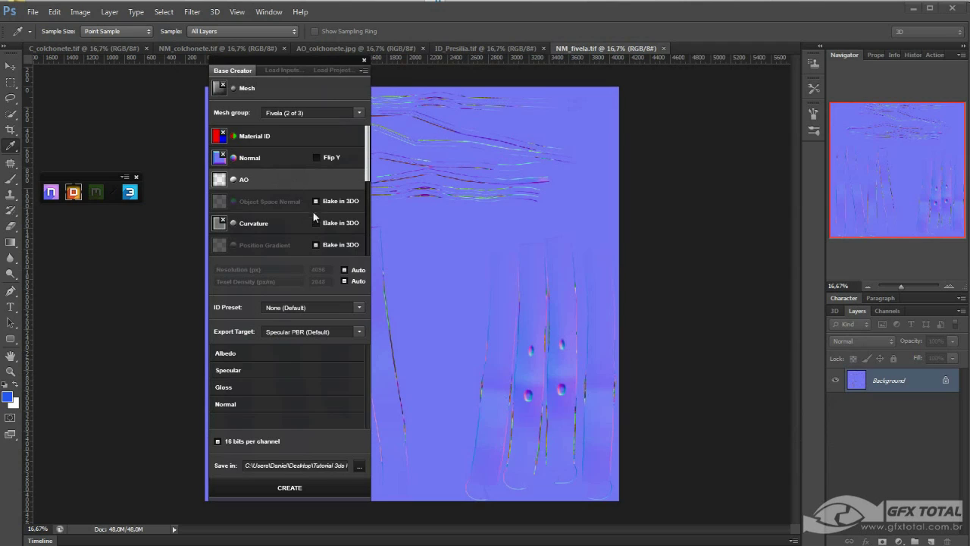
left_click(316, 222)
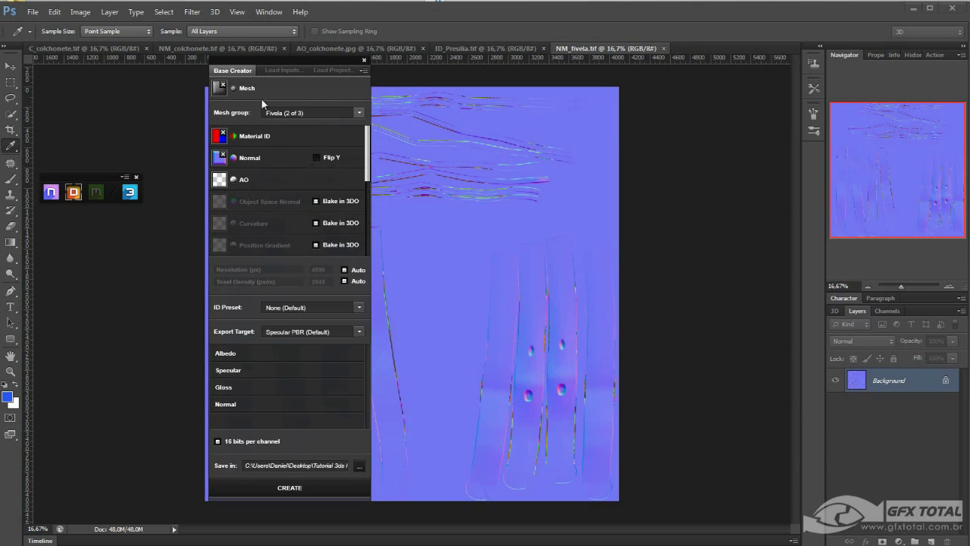
- Cancel the accidental switch to Presilha and return to the Fivela mesh group
left_click(296, 115)
left_click(275, 145)
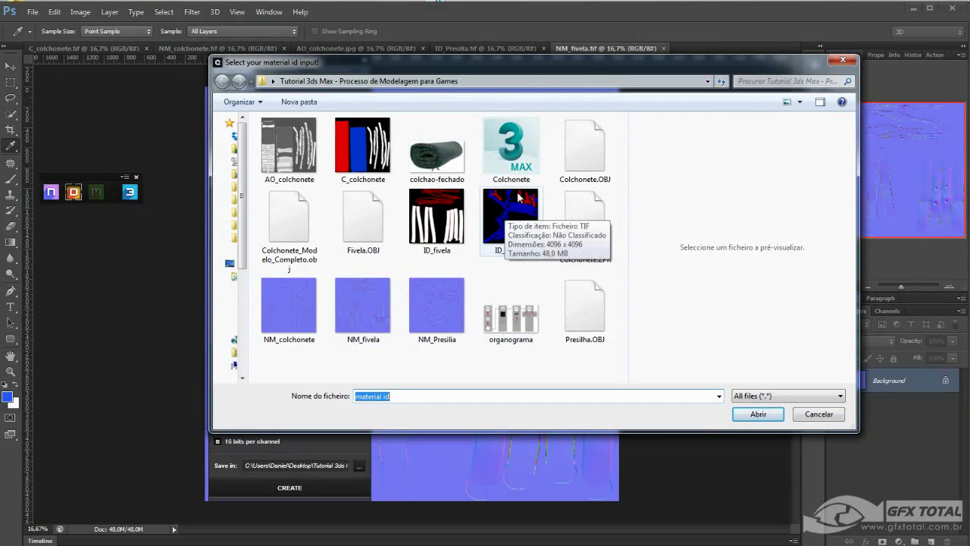
left_click(800, 412)
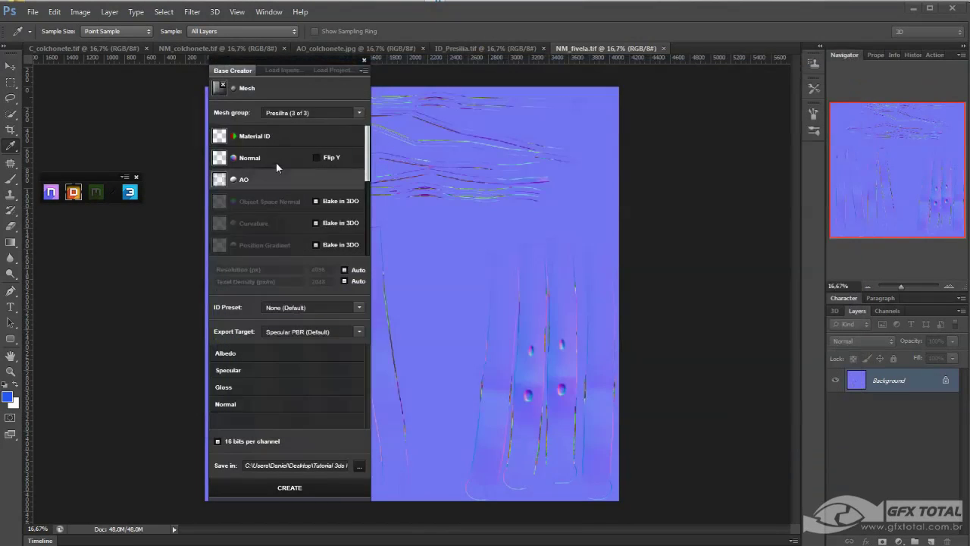
left_click(293, 113)
left_click(301, 138)
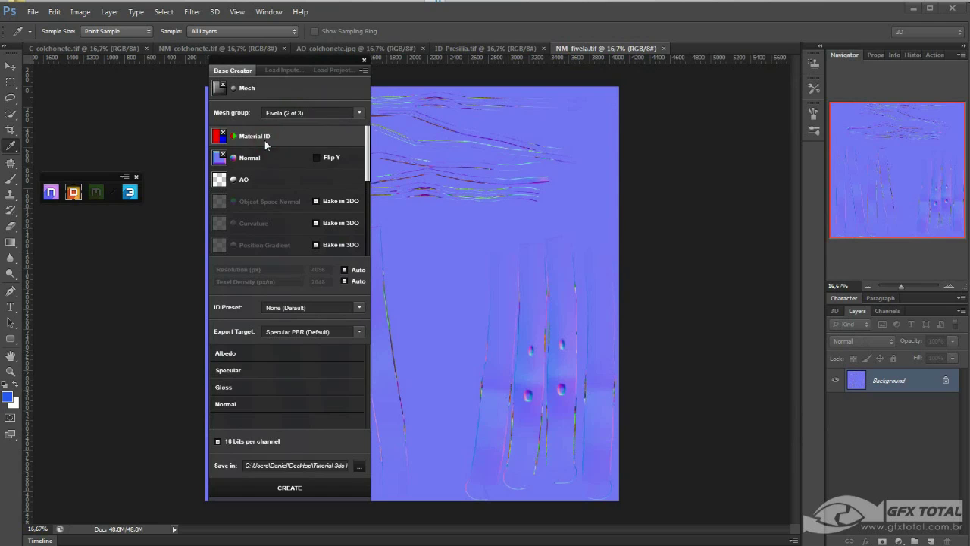
- Clear Fivela's Material ID and Normal slots and load ID_fivela as the Material ID
left_click(223, 131)
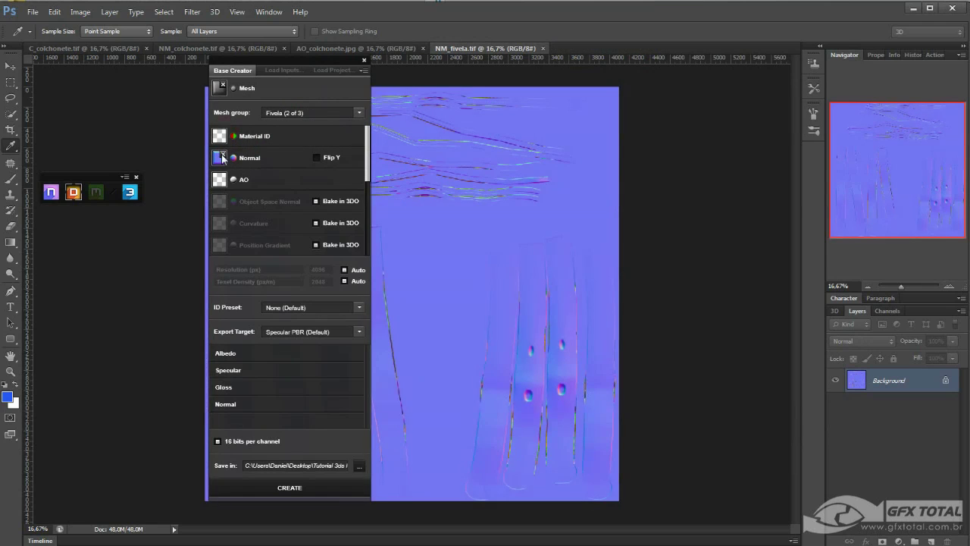
left_click(223, 155)
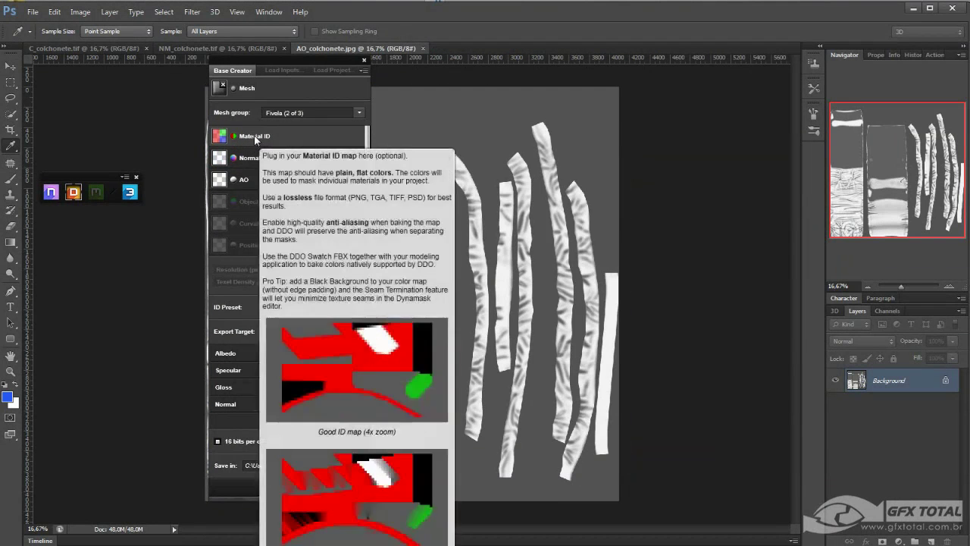
left_click(254, 136)
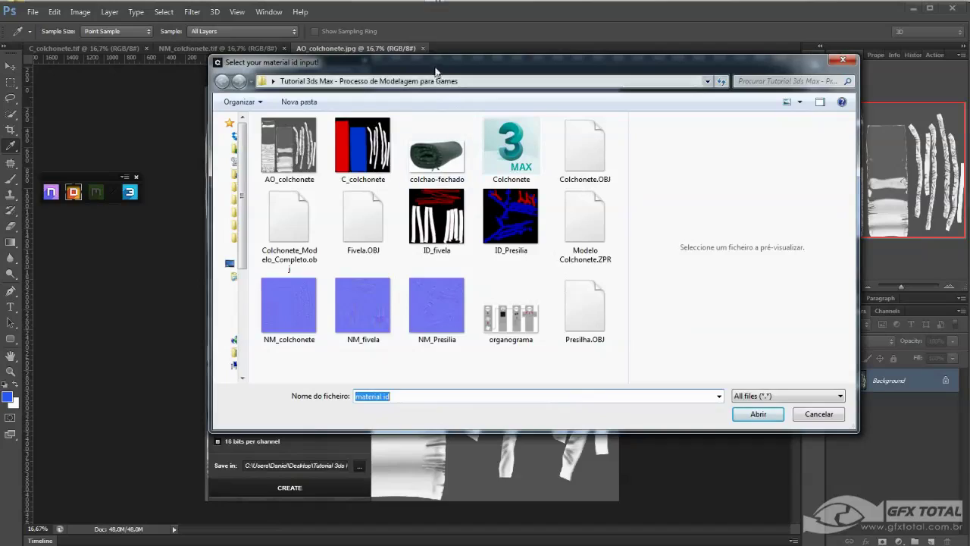
mouse_move(439, 70)
left_mouse_down()
mouse_move(386, 233)
mouse_move(398, 189)
left_mouse_up()
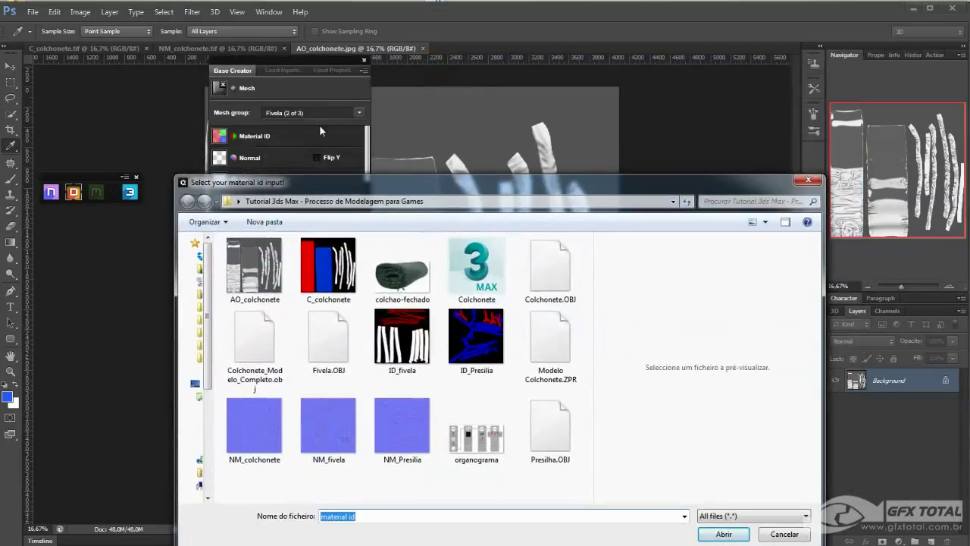
left_click(402, 341)
left_click(724, 533)
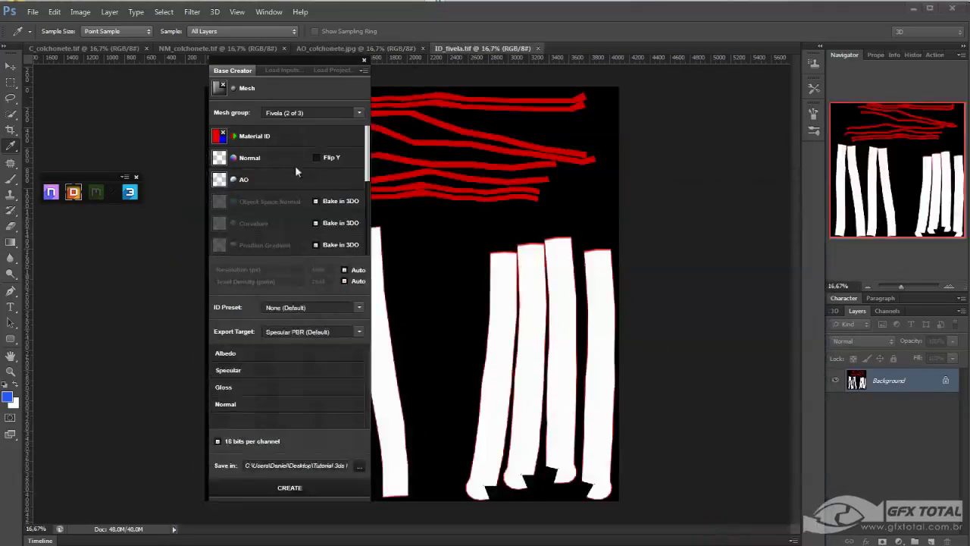
- Load NM_fivela as Fivela's Normal map, bake Curvature in 3DO, then switch to Presilha
left_click(265, 162)
left_click(328, 429)
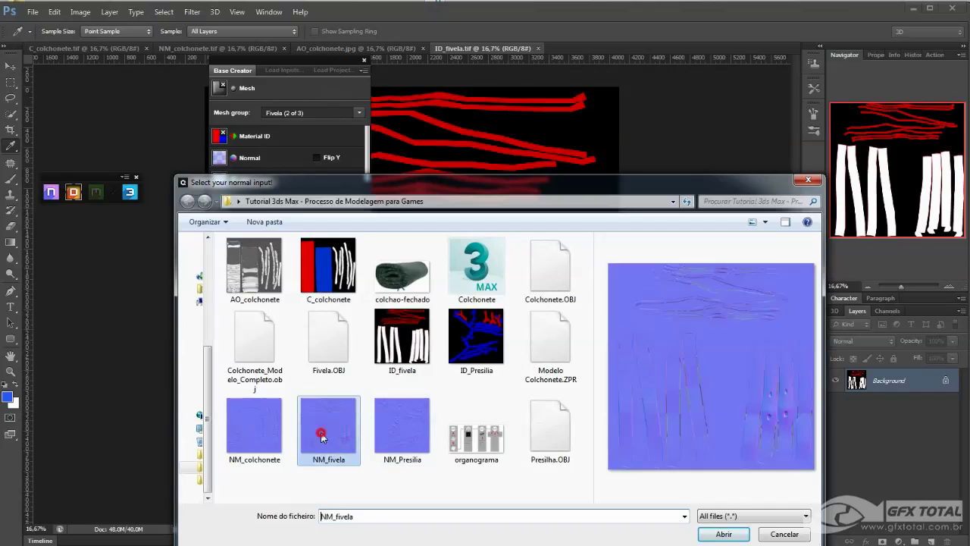
left_click(724, 533)
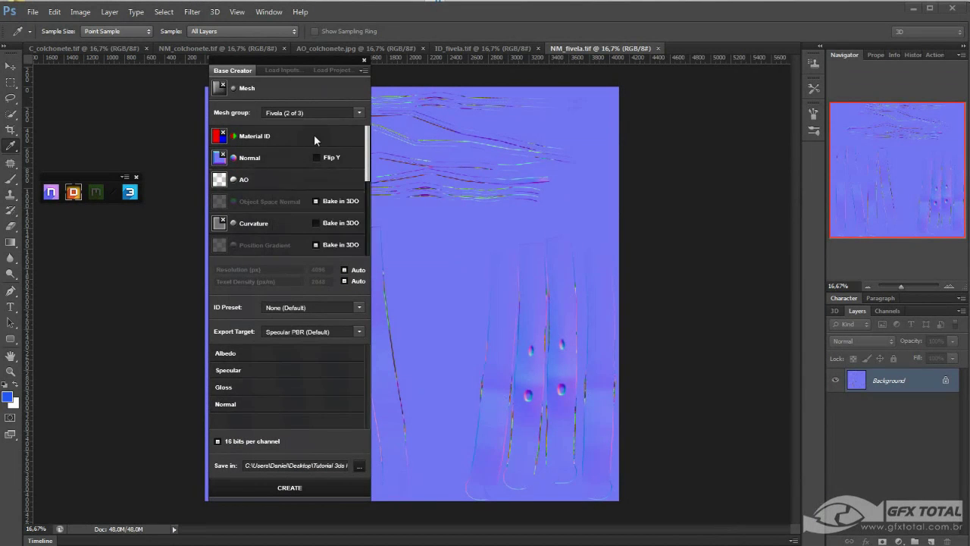
left_click(316, 223)
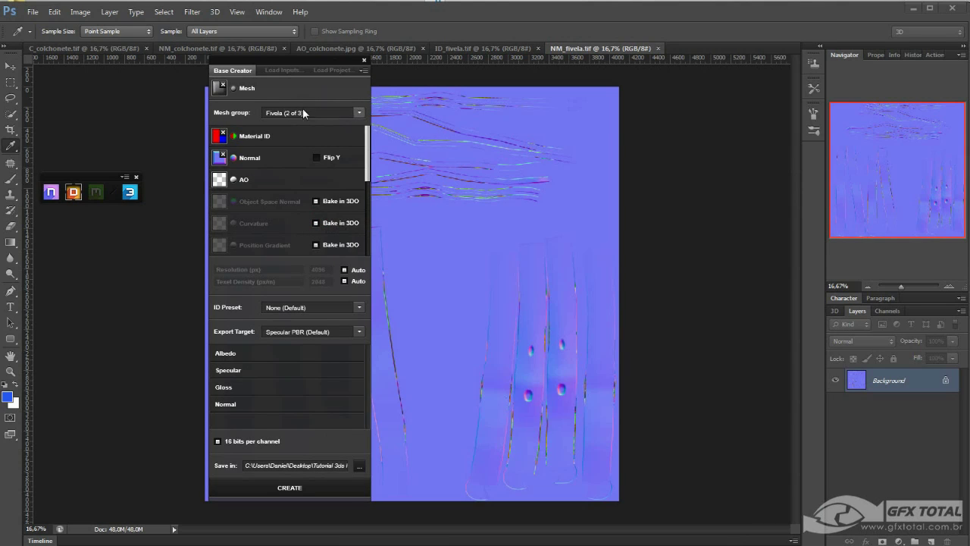
left_click(303, 112)
left_click(275, 148)
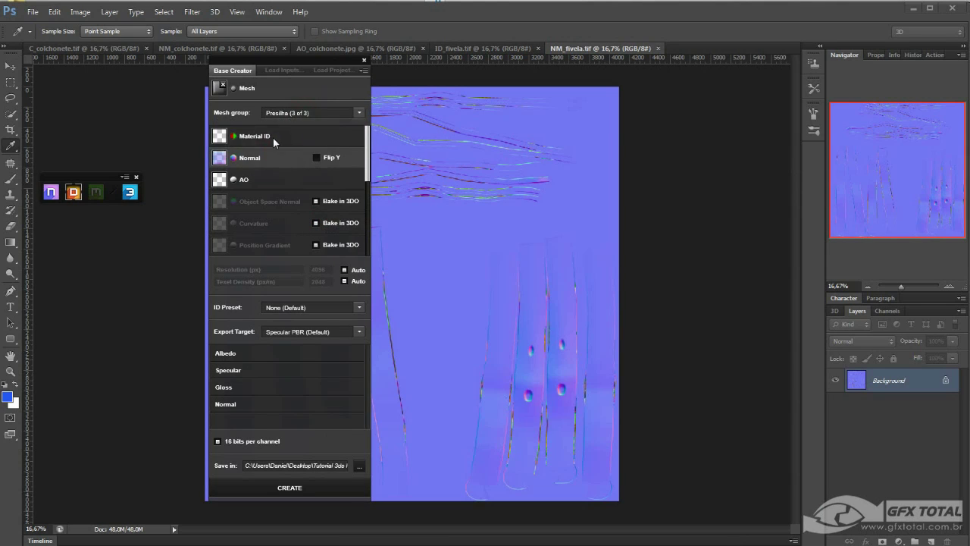
- Load ID_Presilia and NM_Presilia for Presilha and tick Curvature's Bake in 3DO
left_click(273, 137)
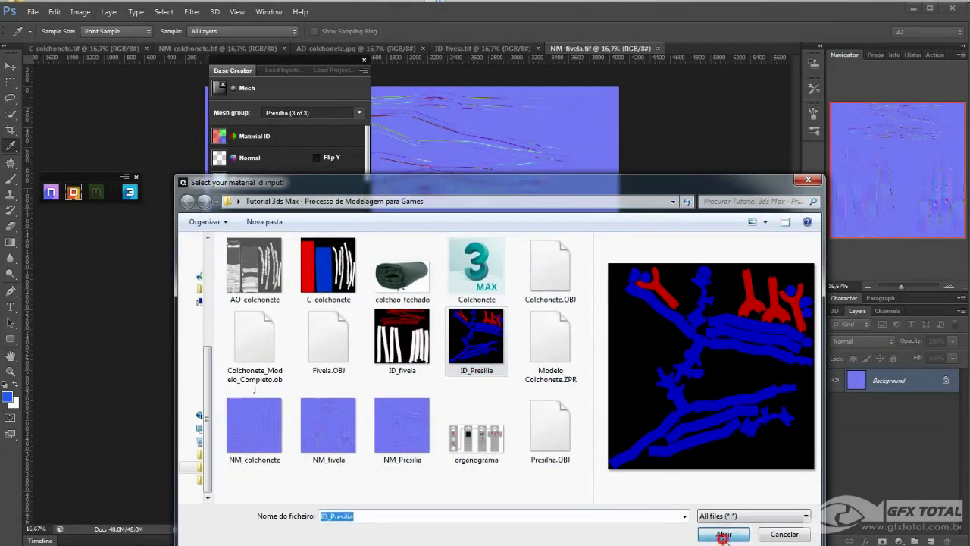
left_click(724, 534)
left_click(272, 159)
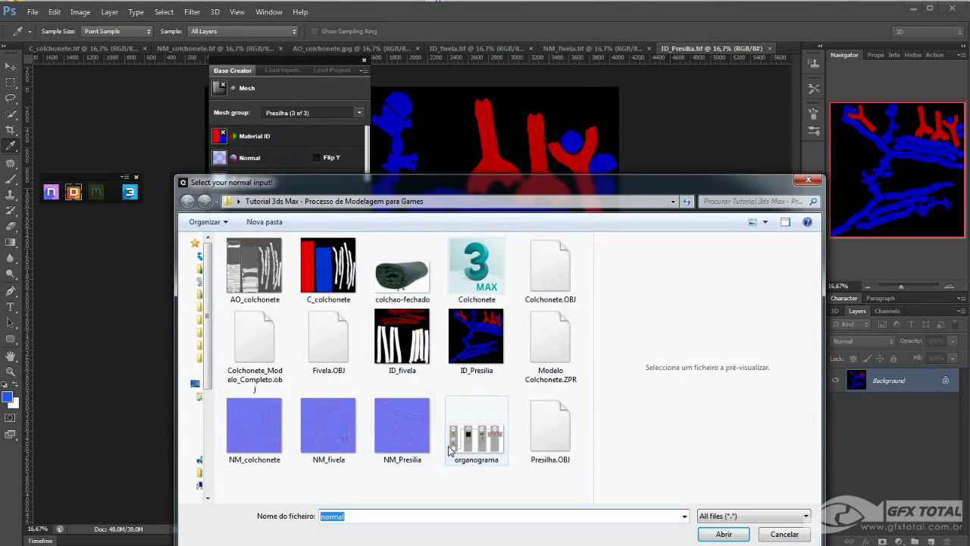
left_click(401, 424)
left_click(724, 534)
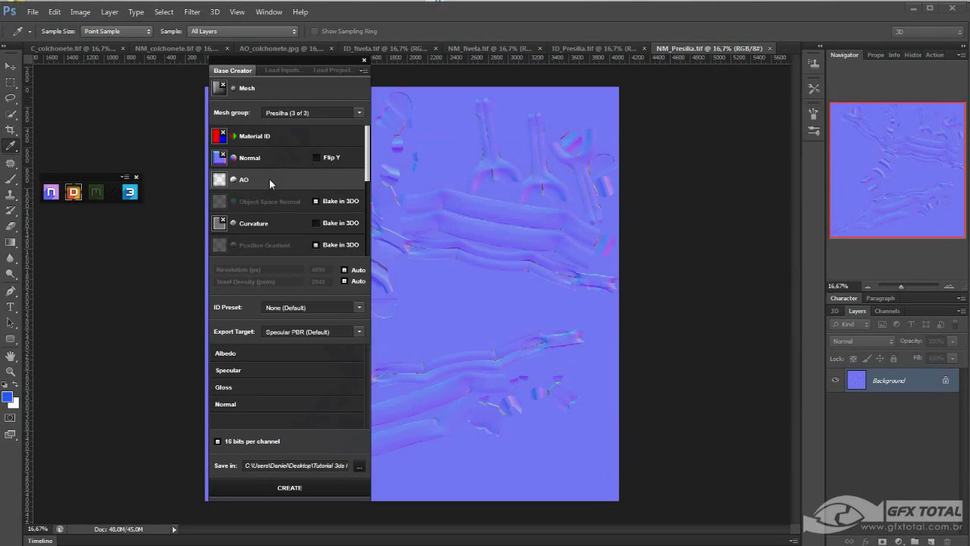
left_click(315, 222)
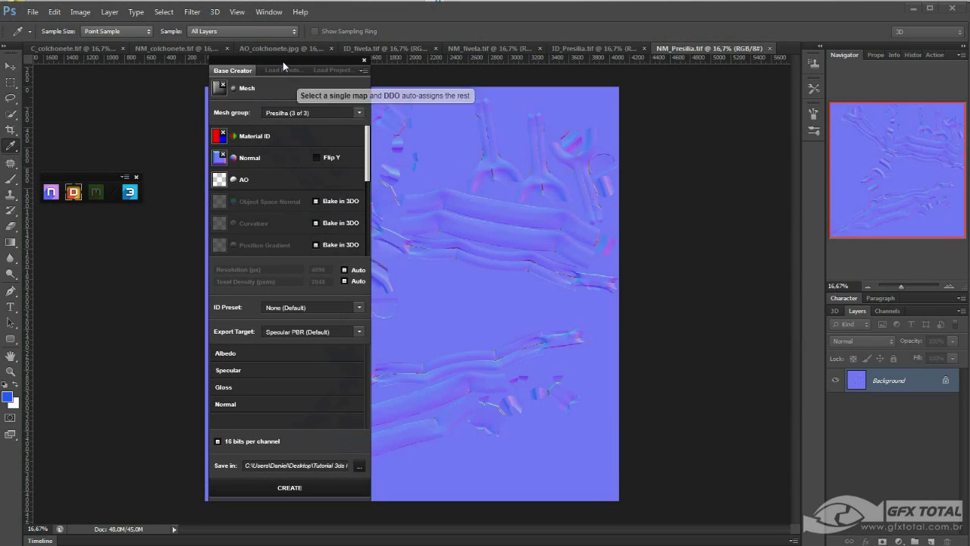
left_click_drag(283, 61, 232, 44)
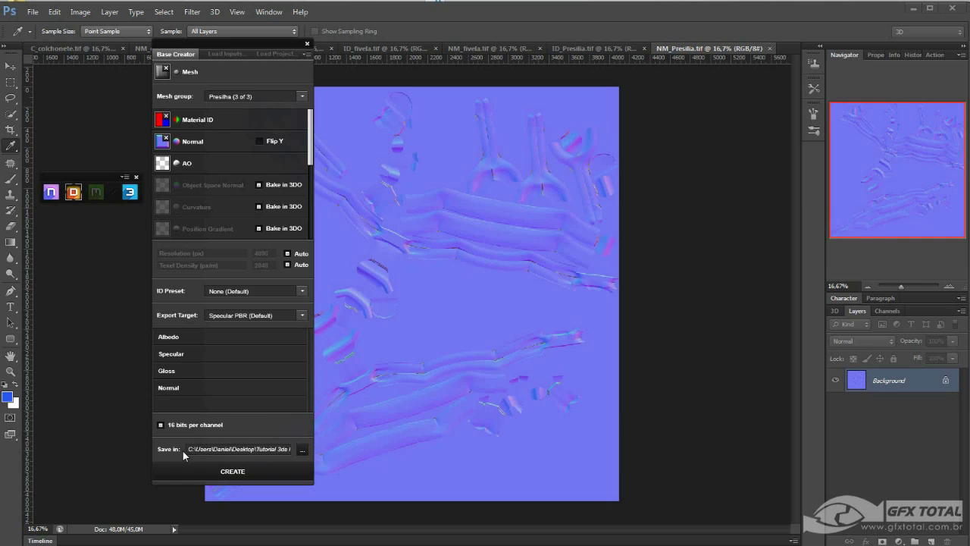
- Set DDO's save location to a new 'Composição modelo' folder inside the Tutorial 3ds Max folder
left_click(302, 449)
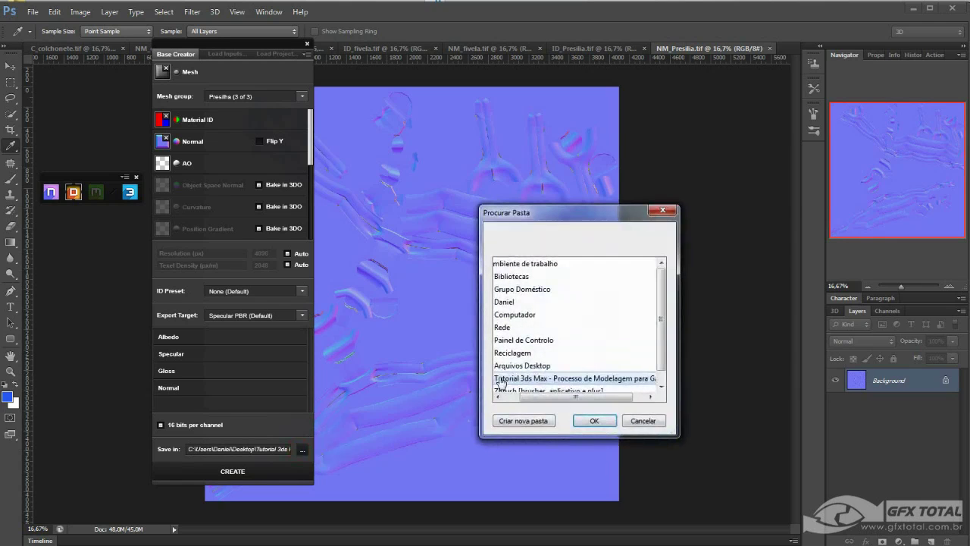
left_click_drag(542, 396, 495, 400)
left_click(528, 421)
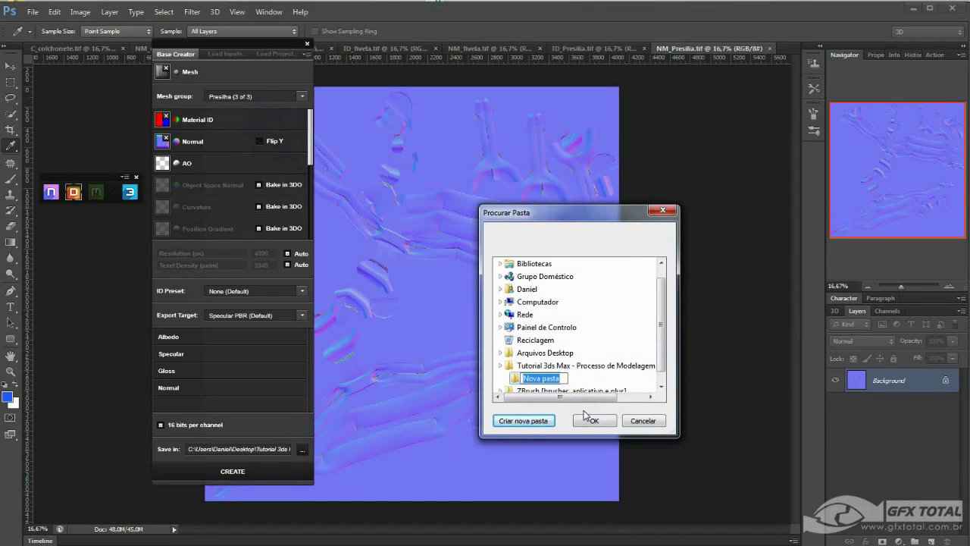
type("Comp")
type("psição")
type(" o")
key("BackSpace")
type("mode")
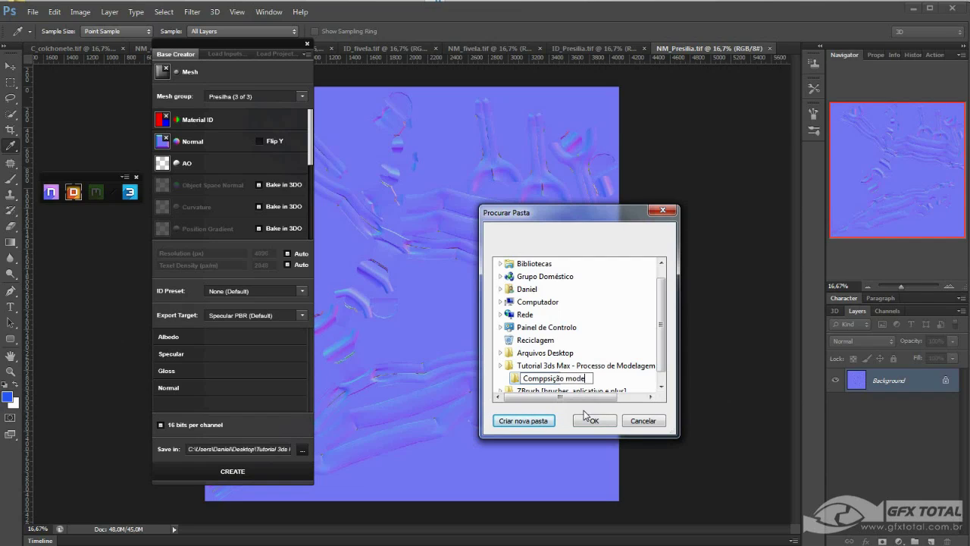
type("lo")
left_click(546, 378)
key("BackSpace")
type("o")
left_click(590, 420)
key("Return")
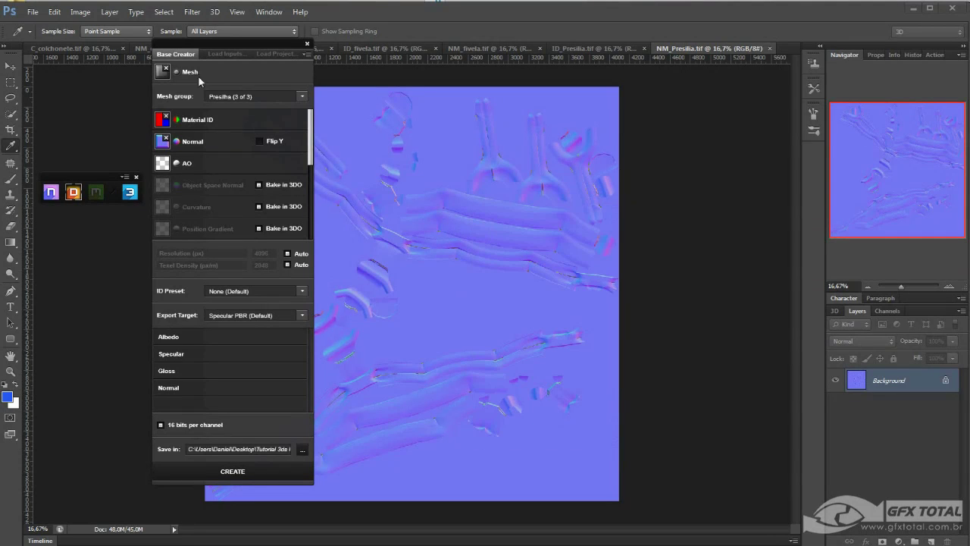
left_click_drag(211, 46, 290, 60)
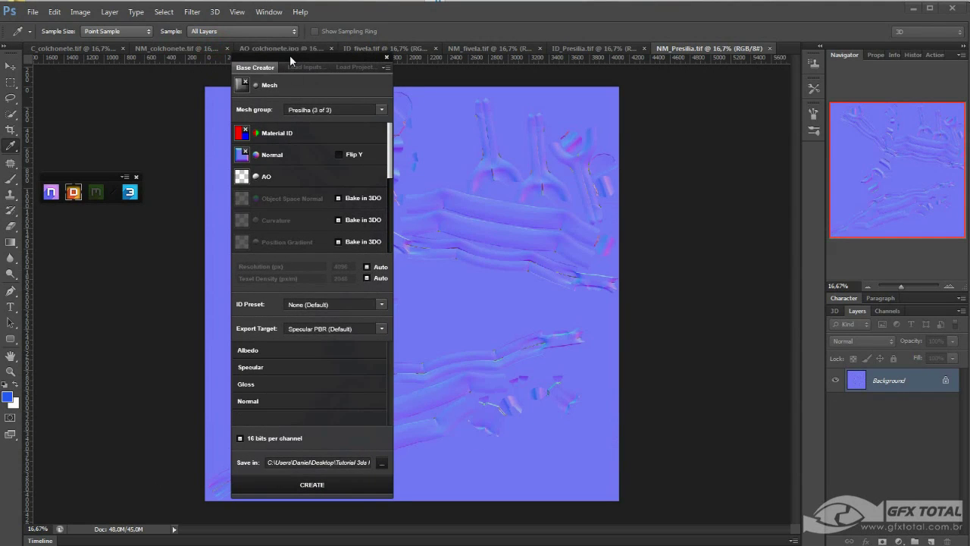
- Create the DDO project, dismiss the Done! message, and switch to the tutorial folder in Explorer
left_click(313, 482)
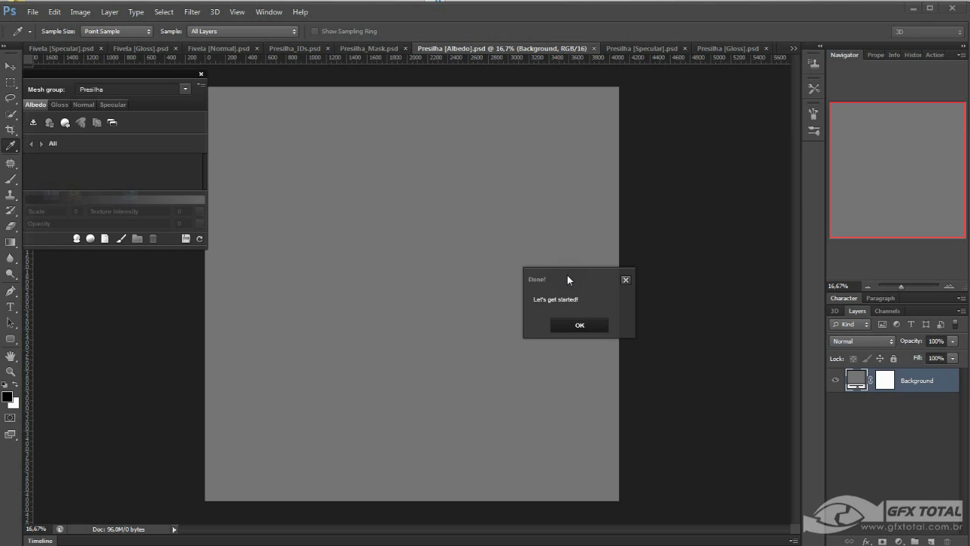
left_click_drag(568, 279, 457, 191)
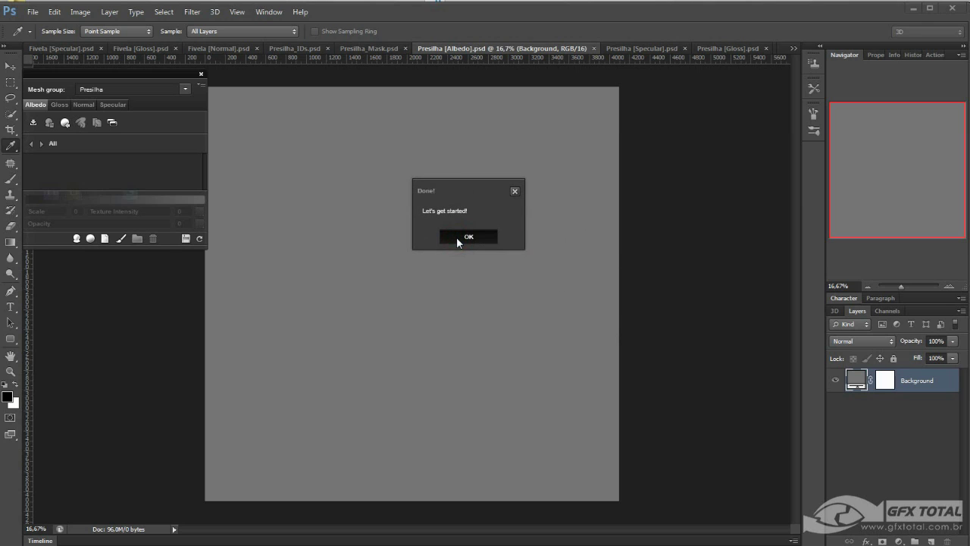
left_click(457, 238)
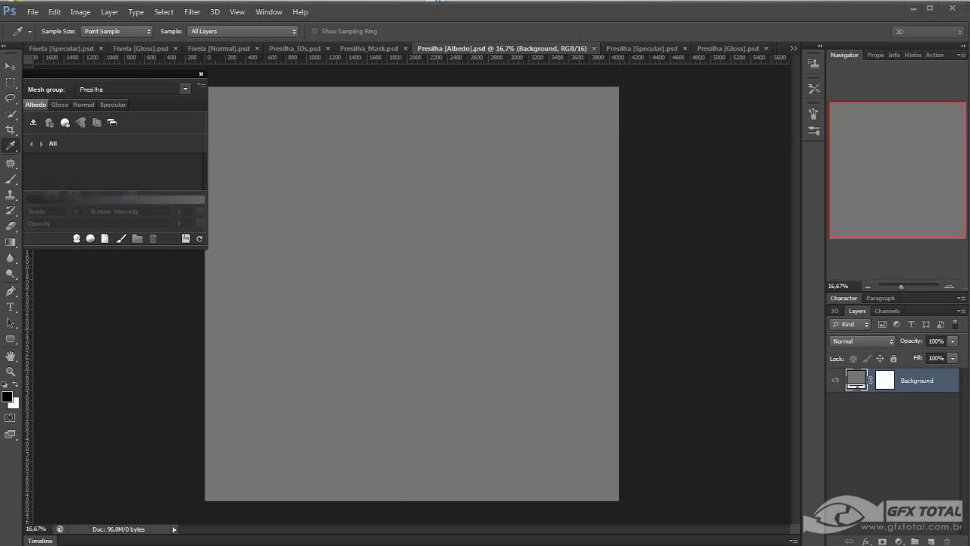
key("alt+Tab")
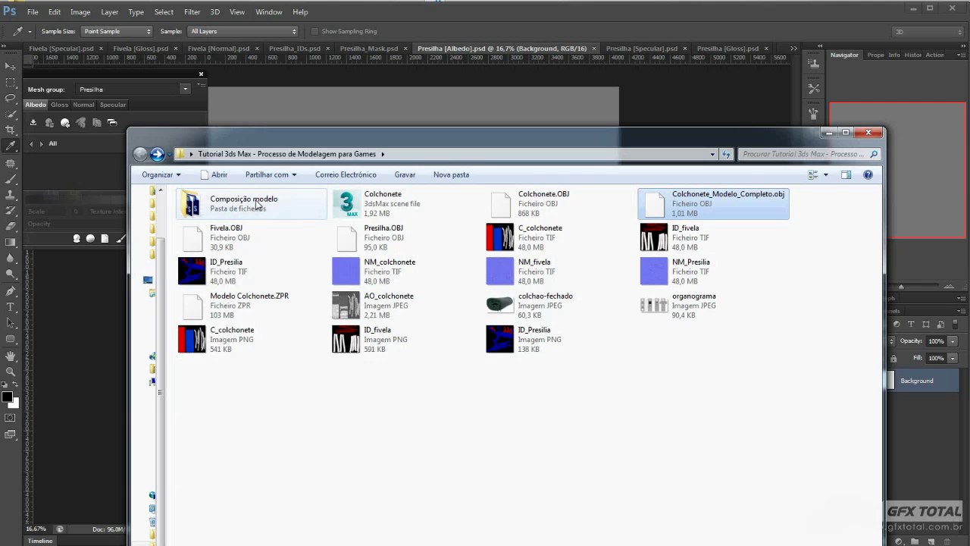
- Review the Colchonete Albedo, Gloss, Normal, Specular and IDs files in Composição modelo, then minimize Explorer
double_click(231, 208)
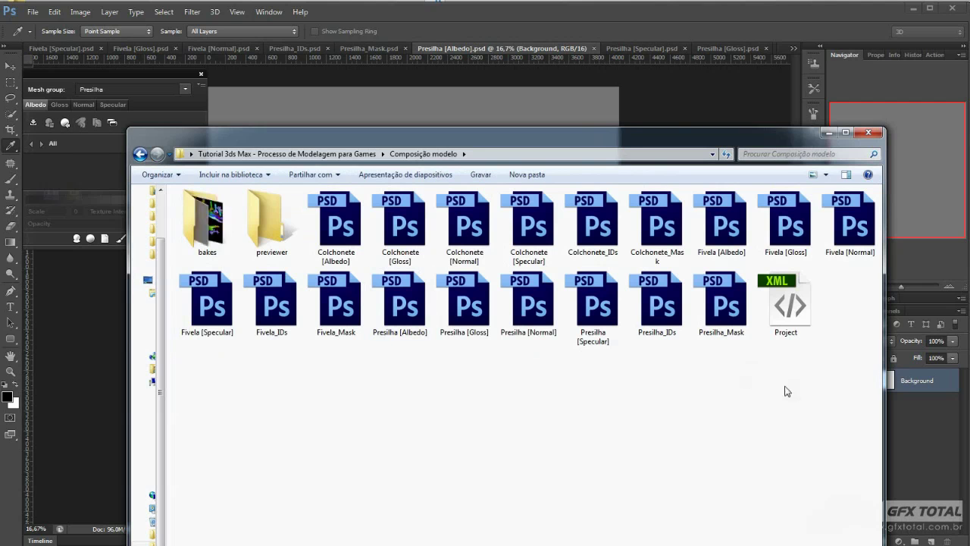
left_click_drag(859, 383, 194, 203)
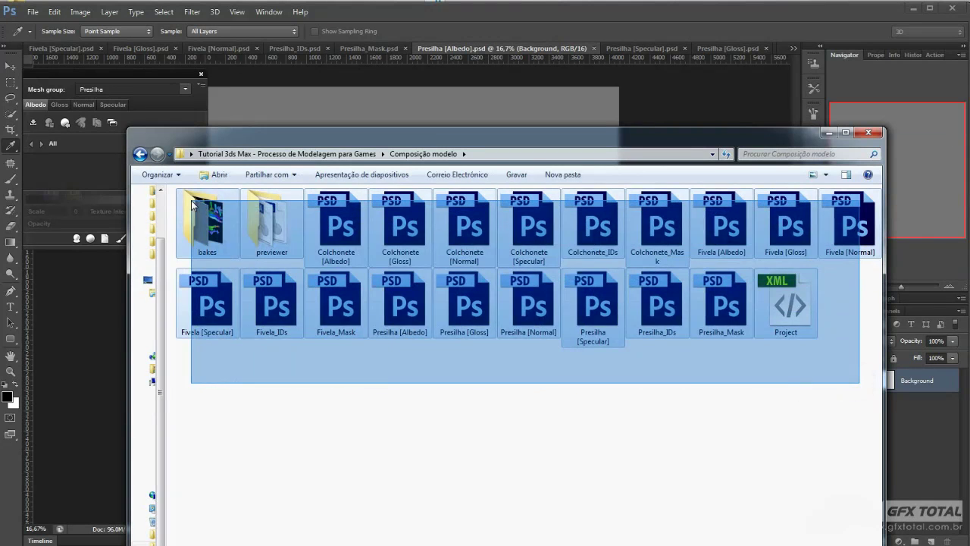
left_click(335, 219)
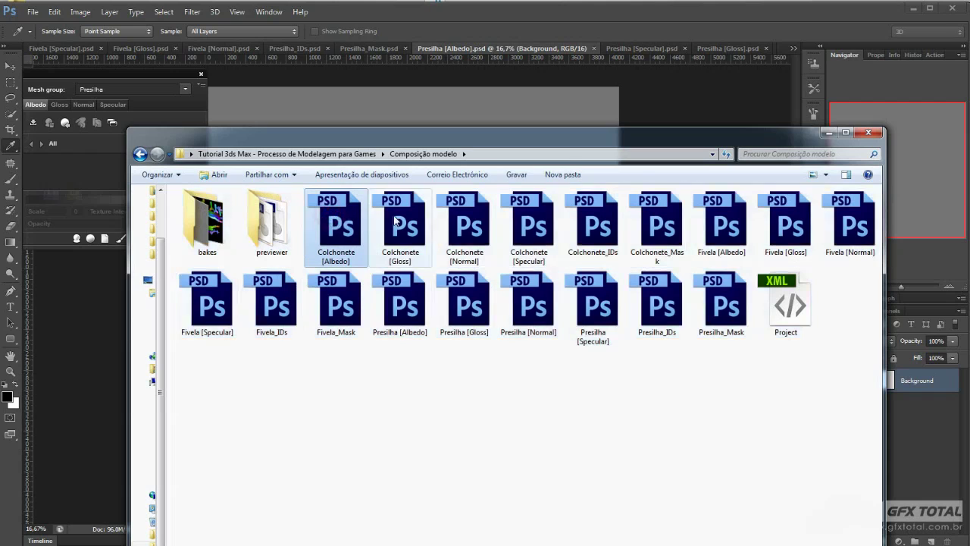
left_click(395, 220)
left_click(482, 218)
left_click(526, 225)
left_click(590, 223)
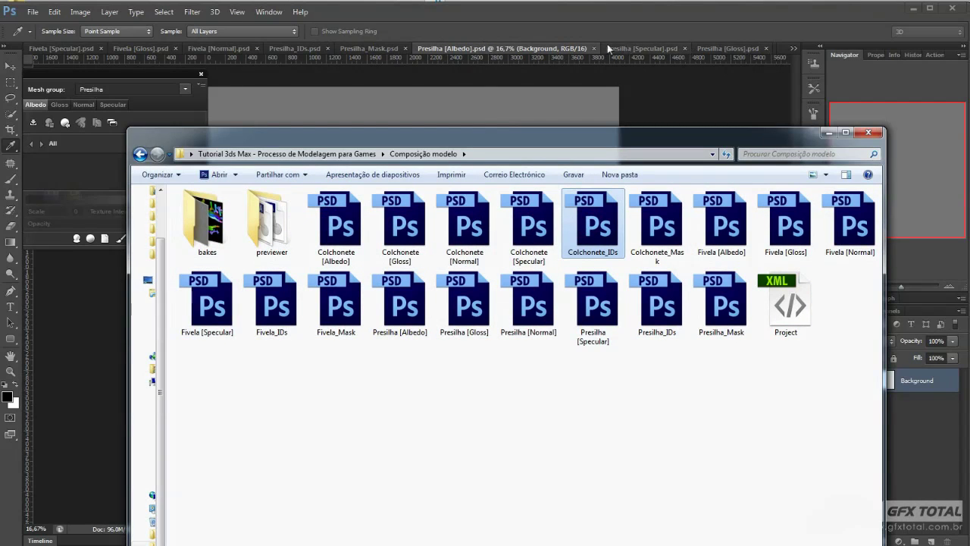
left_click(830, 135)
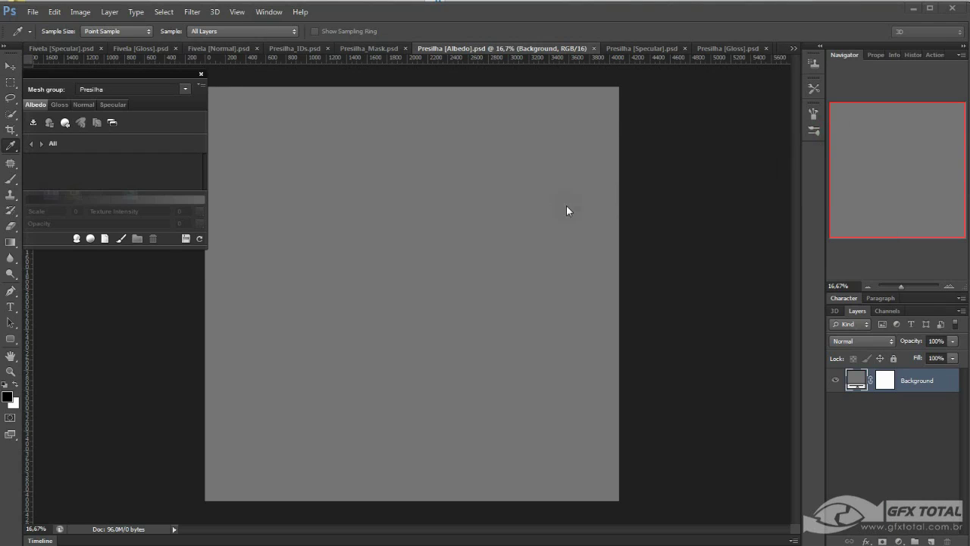
- Rearrange the DDO panels and switch the mesh group from Presilha to Colchonete
left_click_drag(108, 248, 113, 372)
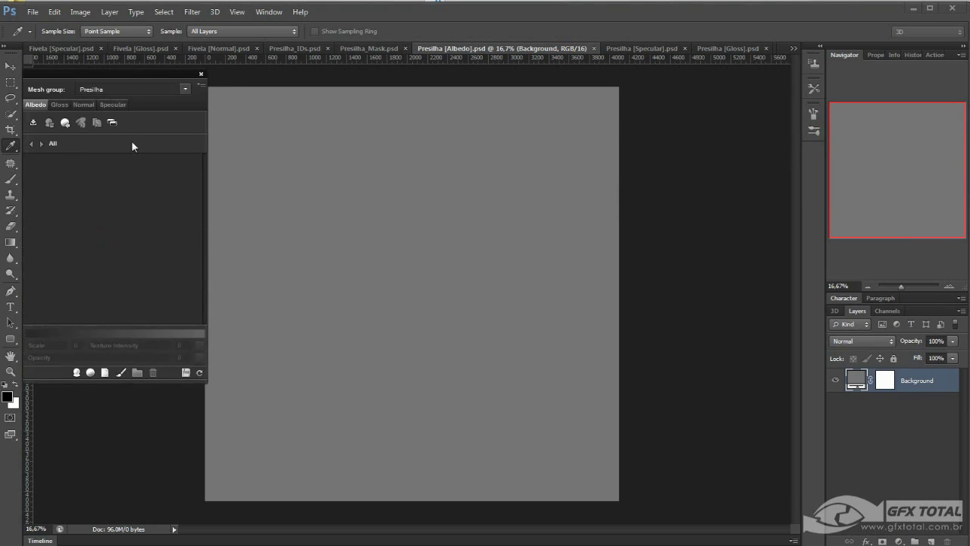
left_click_drag(96, 76, 198, 166)
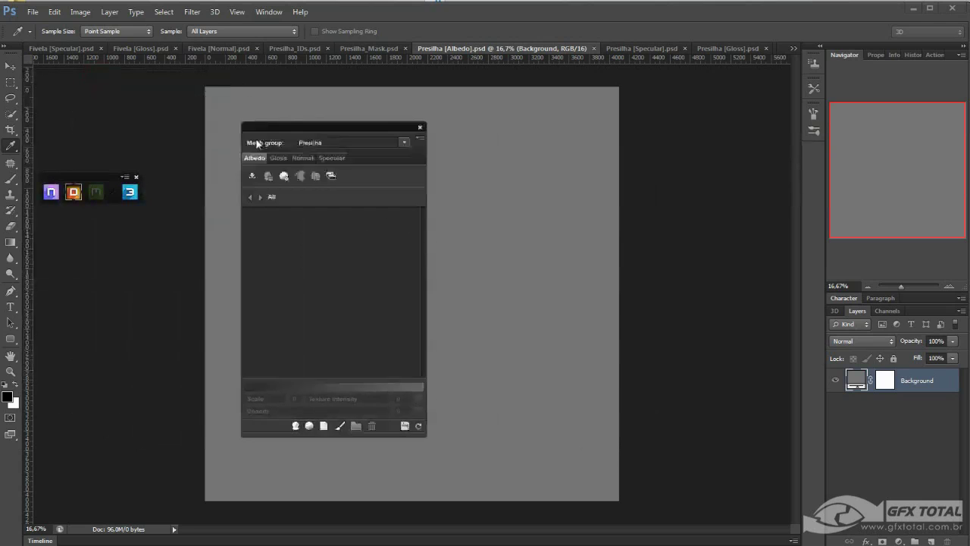
left_click_drag(83, 177, 86, 78)
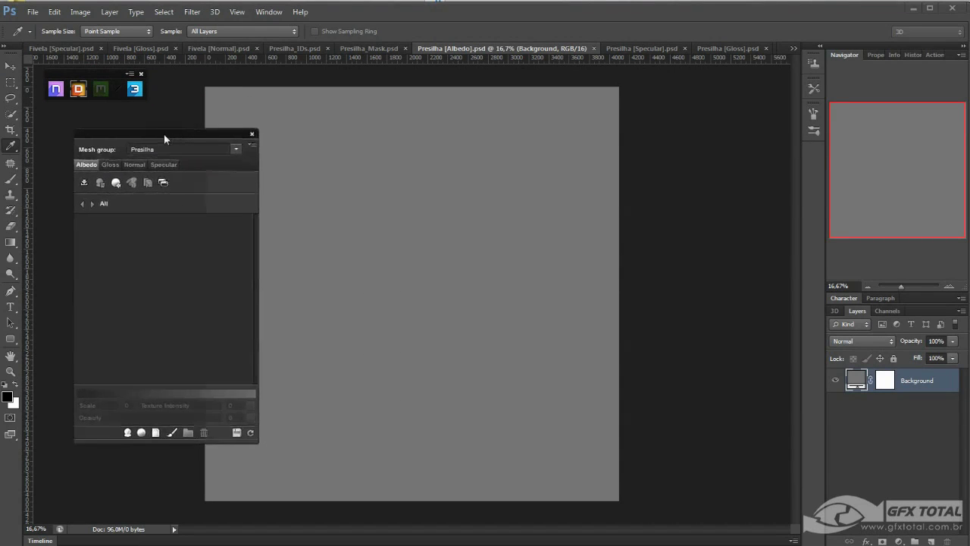
left_click_drag(218, 164, 160, 135)
left_click(228, 153)
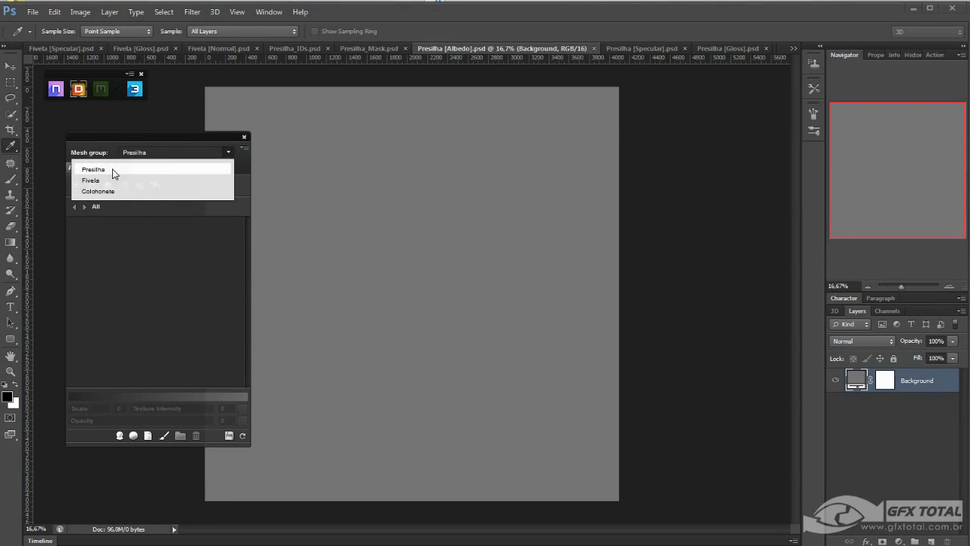
left_click(117, 169)
left_click_drag(147, 138, 119, 140)
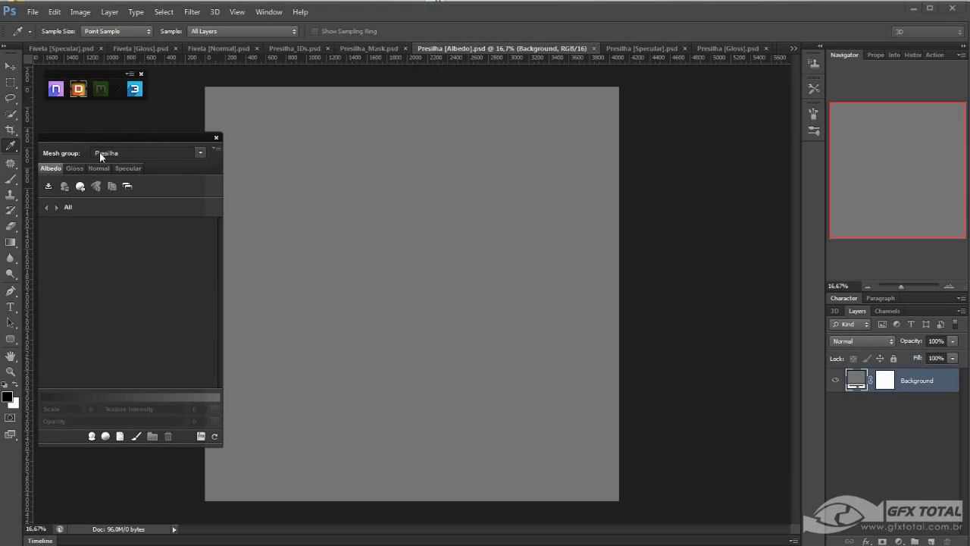
left_click(127, 153)
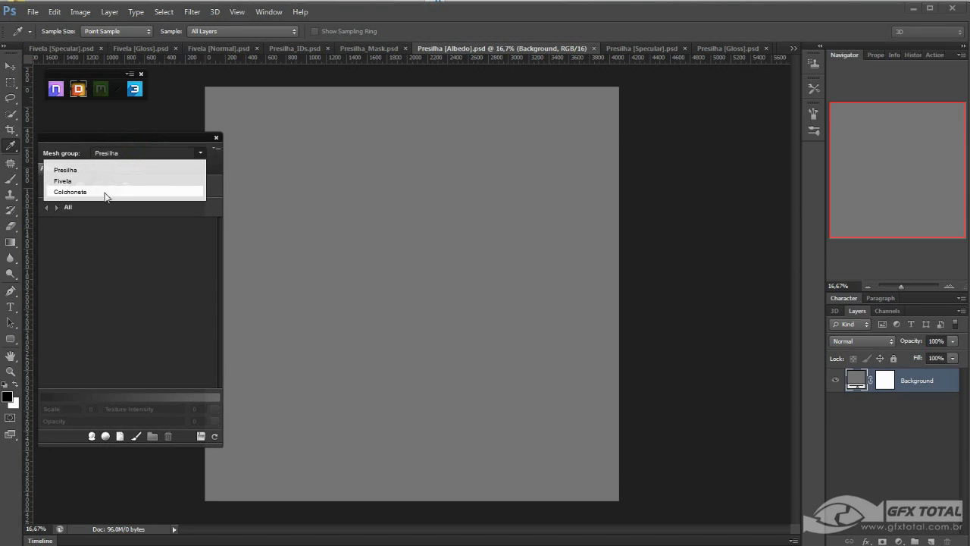
left_click(94, 192)
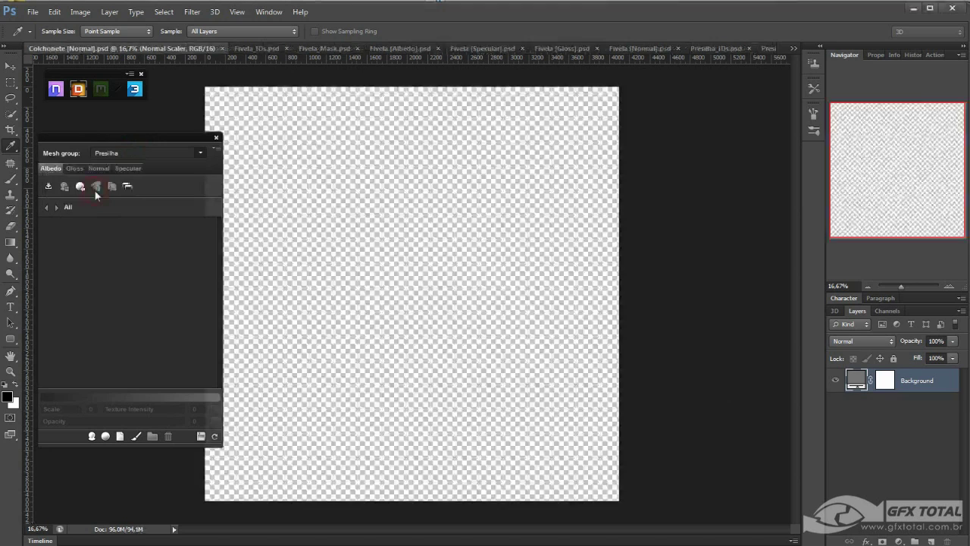
- View the Colchonete Albedo, Gloss, Normal and Specular documents, ending on Albedo
mouse_move(124, 137)
left_mouse_down()
mouse_move(421, 141)
mouse_move(444, 150)
mouse_move(453, 135)
left_mouse_up()
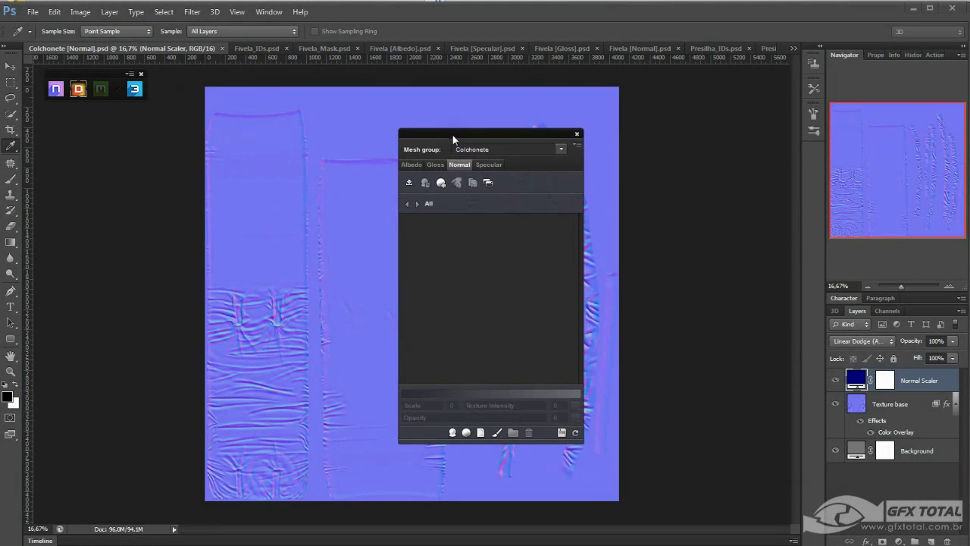
left_click(412, 163)
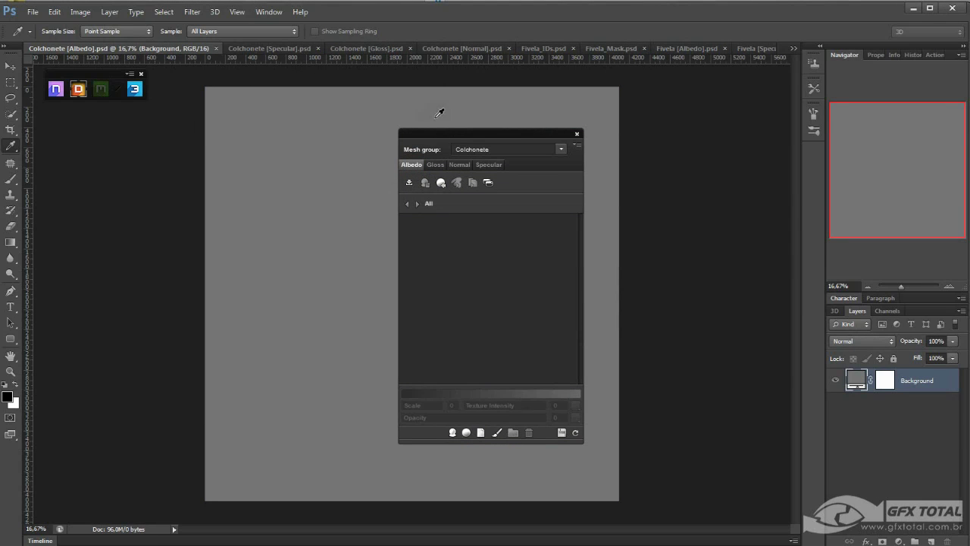
left_click(437, 164)
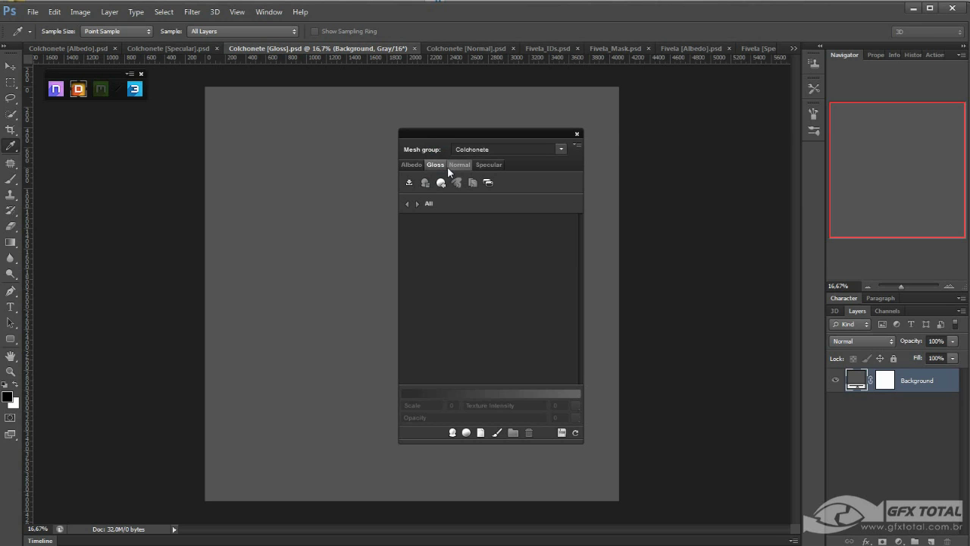
left_click(459, 164)
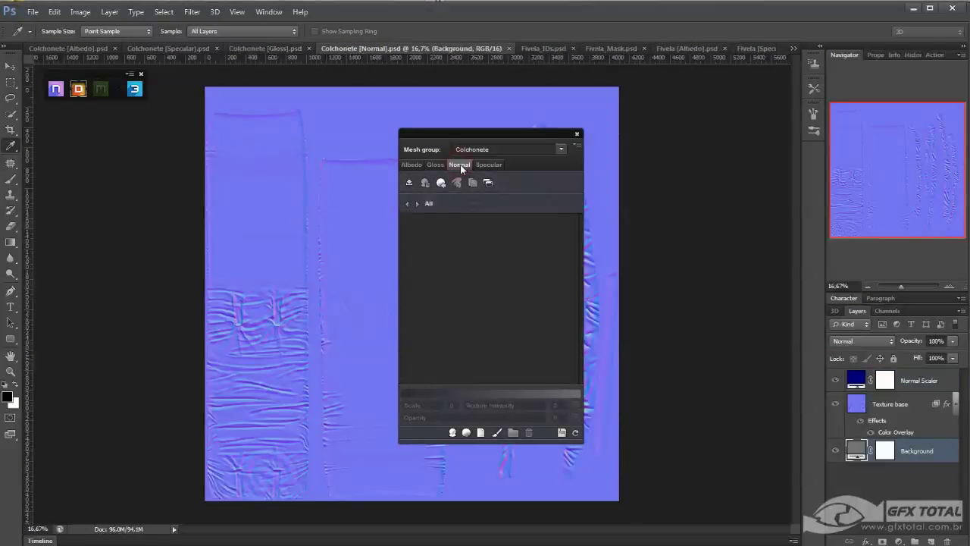
mouse_move(484, 138)
left_mouse_down()
mouse_move(712, 140)
mouse_move(371, 133)
left_mouse_up()
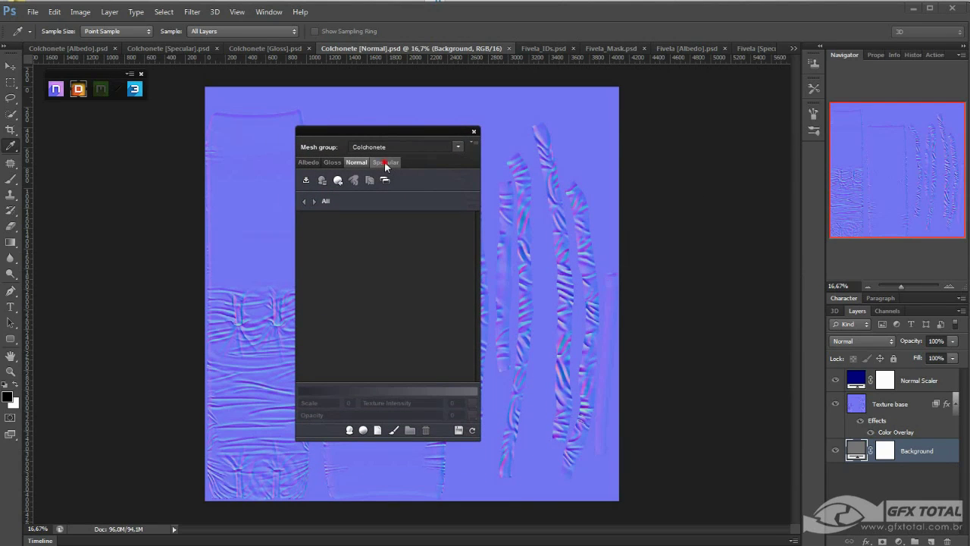
left_click(385, 163)
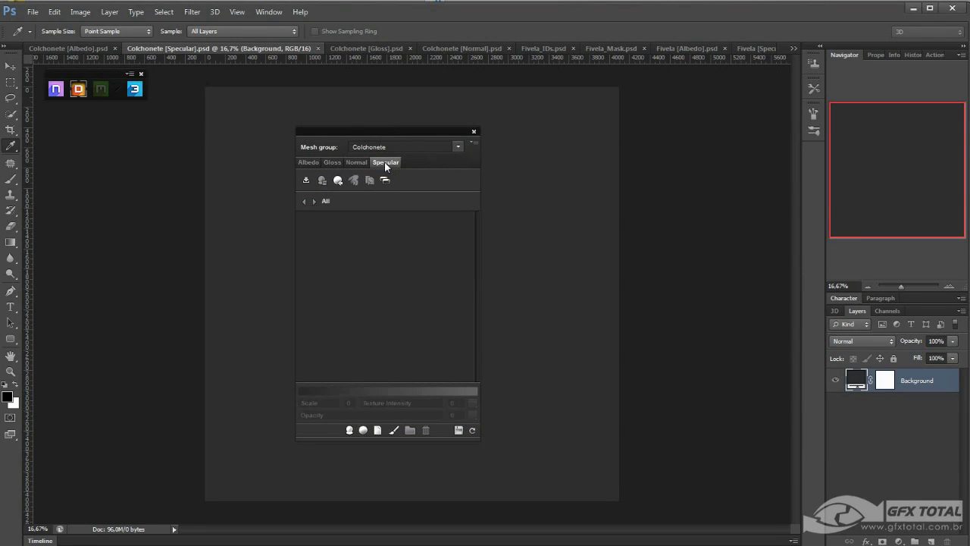
left_click(306, 163)
- Move the mesh group panel to the left and the DDO launcher bar over the canvas top
left_click_drag(352, 131, 185, 128)
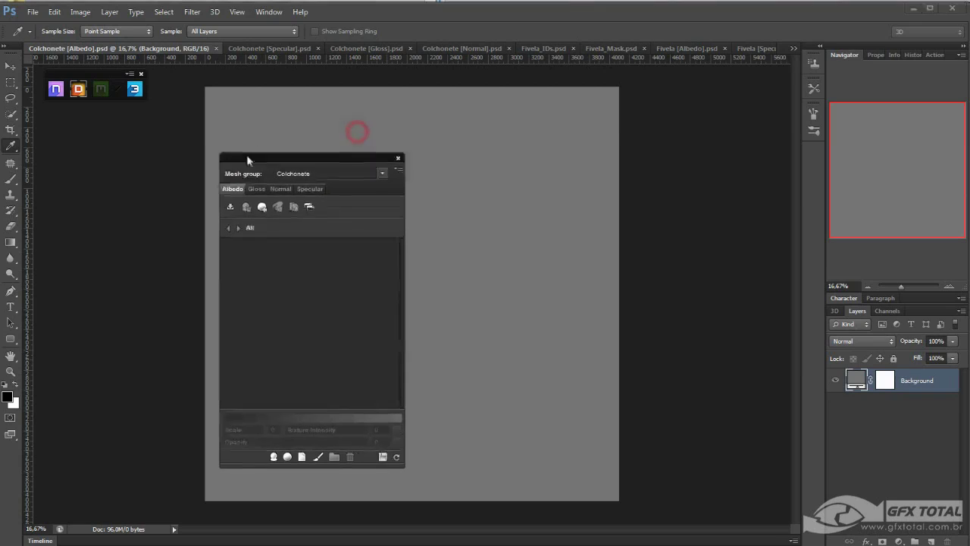
left_click(243, 147)
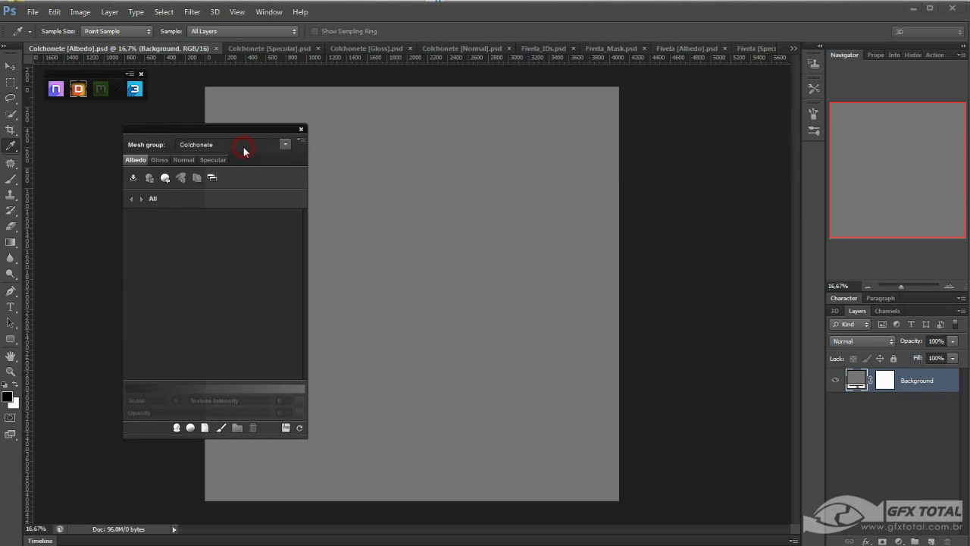
left_click_drag(185, 132, 212, 132)
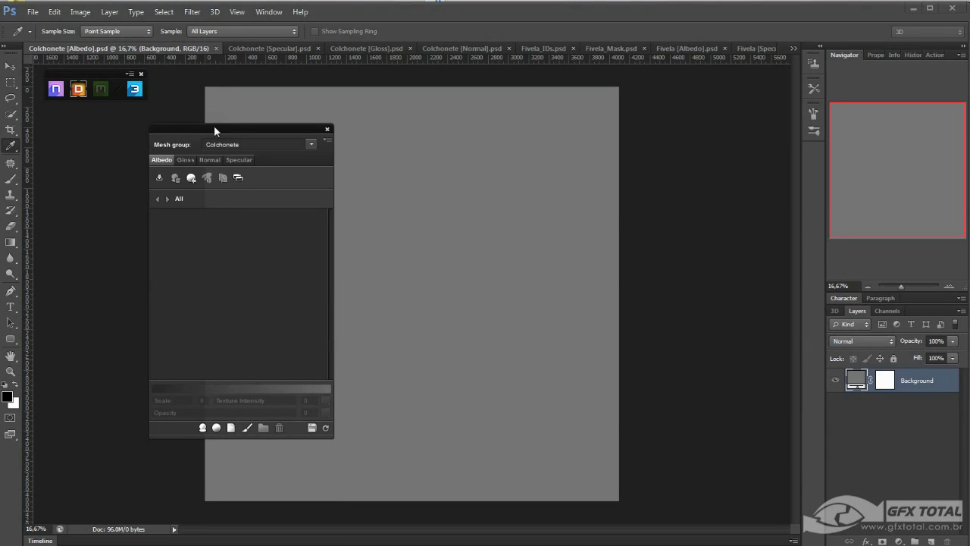
left_click_drag(226, 127, 152, 139)
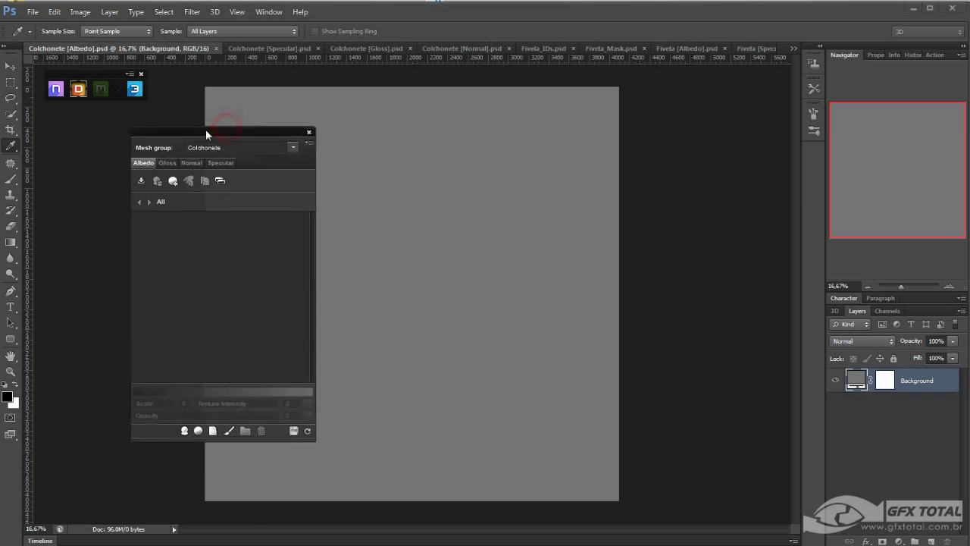
mouse_move(111, 79)
left_mouse_down()
mouse_move(294, 96)
mouse_move(266, 89)
left_mouse_up()
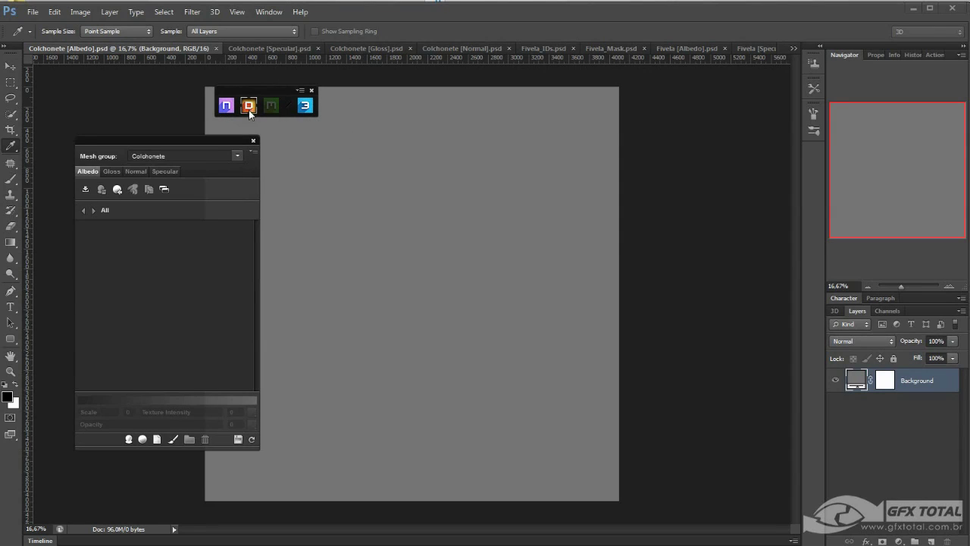
- Launch the 3DO preview of Colchonete and size its window on the right of the workspace
left_click(306, 106)
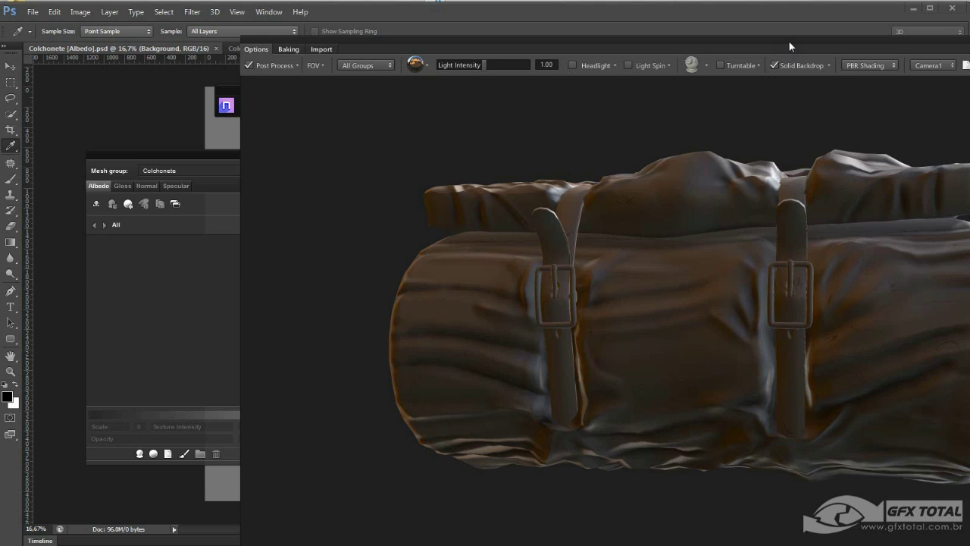
mouse_move(789, 42)
left_mouse_down()
mouse_move(586, 17)
mouse_move(627, 16)
left_mouse_up()
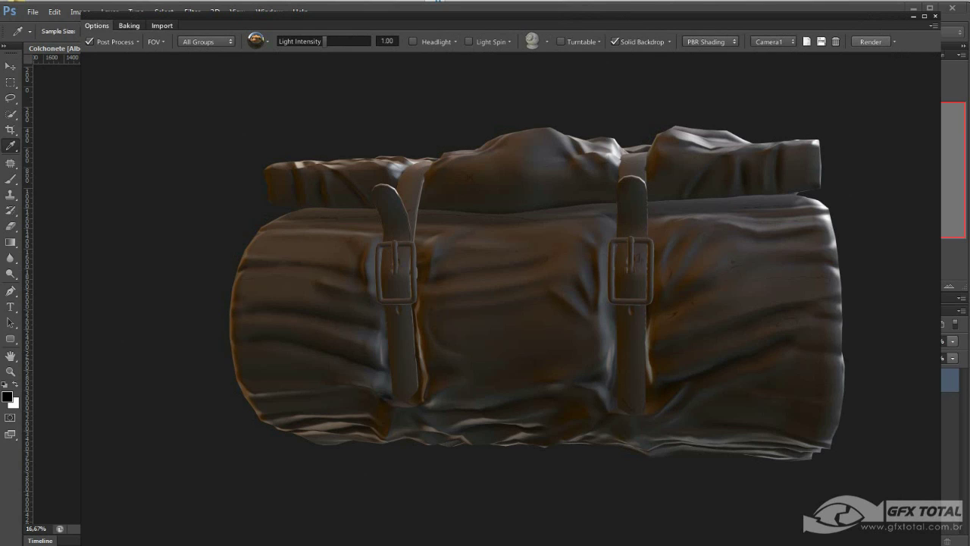
left_click_drag(940, 535, 418, 406)
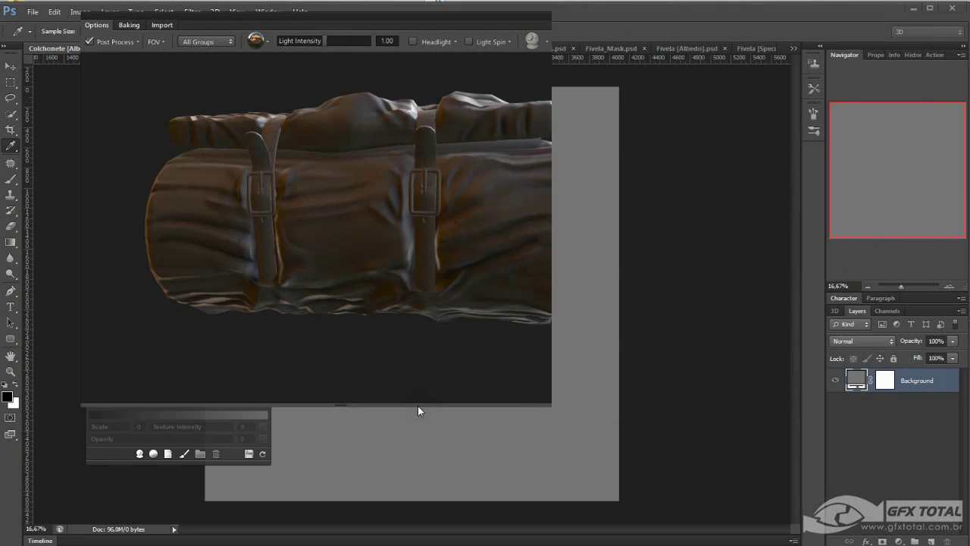
left_click_drag(336, 25, 649, 88)
mouse_move(728, 478)
left_mouse_down()
mouse_move(755, 473)
mouse_move(860, 506)
left_mouse_up()
left_click_drag(721, 82, 661, 78)
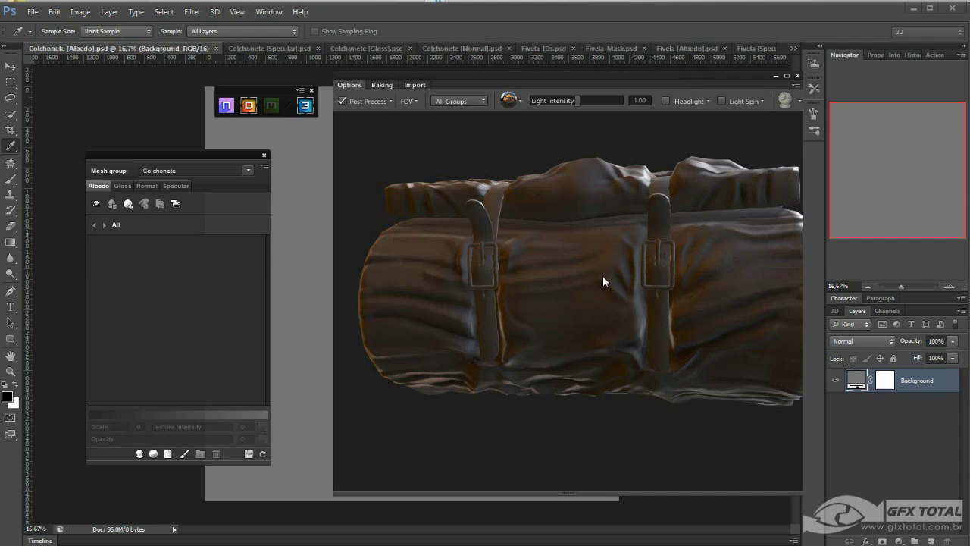
- Orbit the 3DO preview to inspect the bedroll's rolled ends, straps, buckles and top
mouse_move(603, 277)
left_mouse_down()
mouse_move(440, 289)
mouse_move(655, 285)
mouse_move(573, 282)
mouse_move(706, 326)
mouse_move(524, 297)
mouse_move(611, 330)
mouse_move(547, 319)
mouse_move(619, 309)
mouse_move(601, 305)
left_mouse_up()
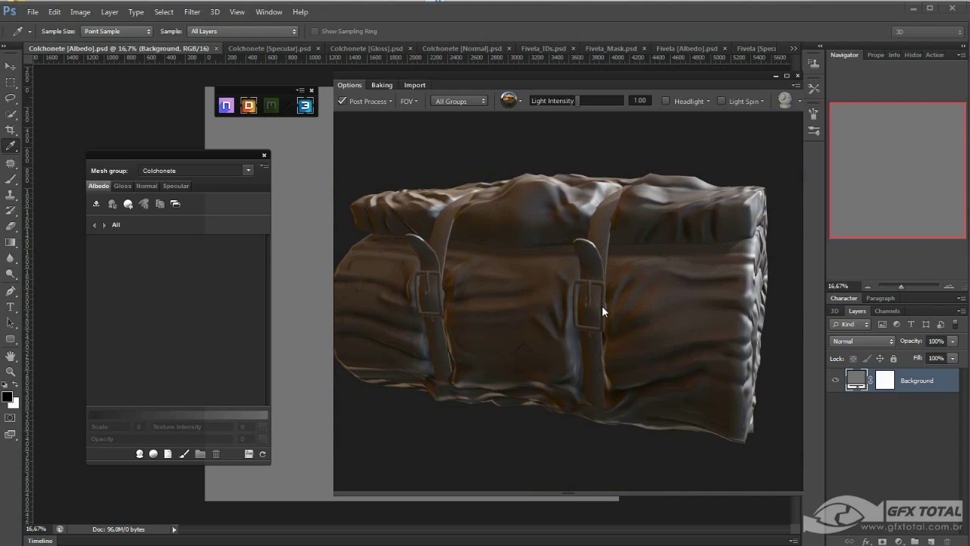
mouse_move(602, 306)
left_mouse_down()
mouse_move(520, 305)
mouse_move(541, 231)
mouse_move(557, 315)
mouse_move(555, 230)
mouse_move(574, 316)
mouse_move(571, 273)
mouse_move(565, 238)
mouse_move(569, 328)
mouse_move(565, 179)
mouse_move(573, 293)
mouse_move(574, 198)
left_mouse_up()
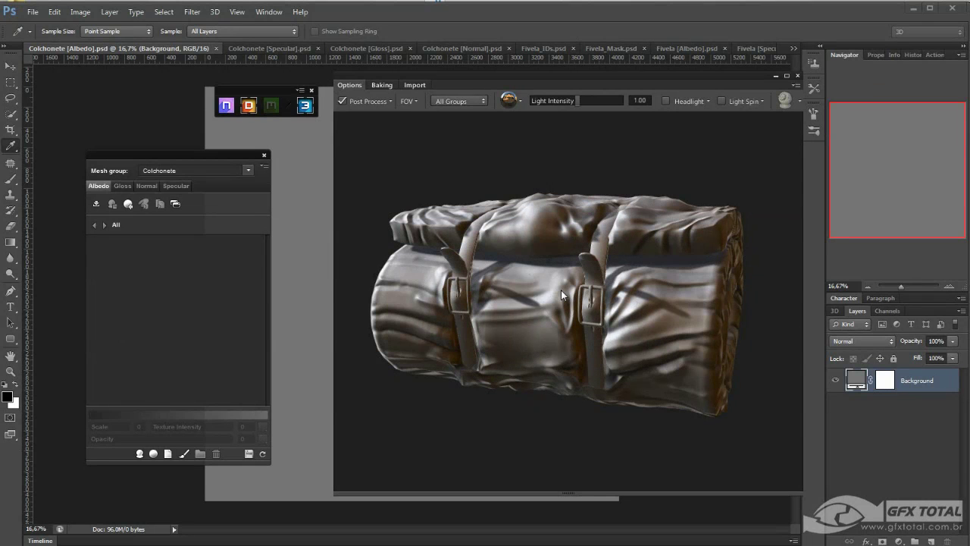
mouse_move(656, 330)
left_mouse_down()
mouse_move(602, 326)
mouse_move(615, 351)
mouse_move(573, 310)
mouse_move(625, 306)
mouse_move(602, 328)
mouse_move(613, 329)
mouse_move(577, 311)
mouse_move(620, 312)
left_mouse_up()
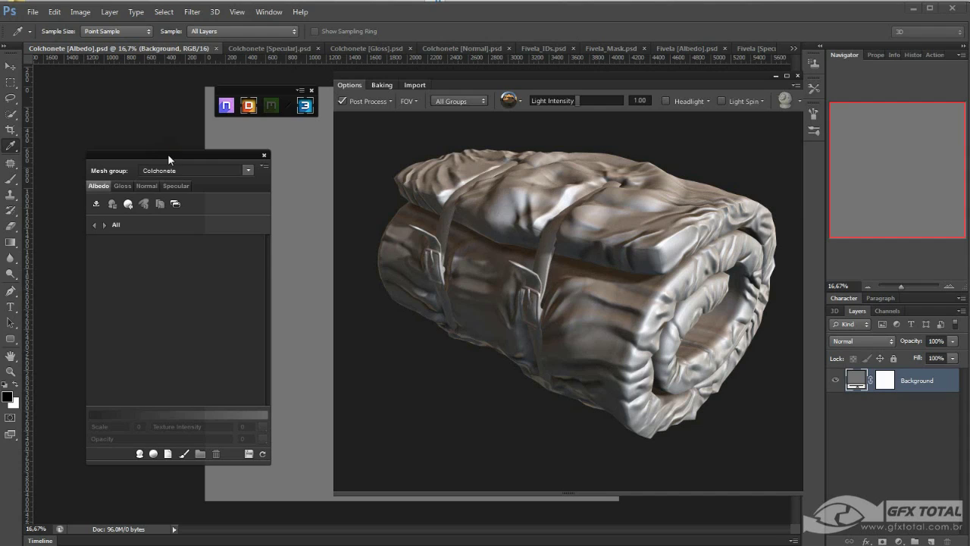
mouse_move(167, 154)
left_mouse_down()
mouse_move(113, 118)
mouse_move(150, 117)
left_mouse_up()
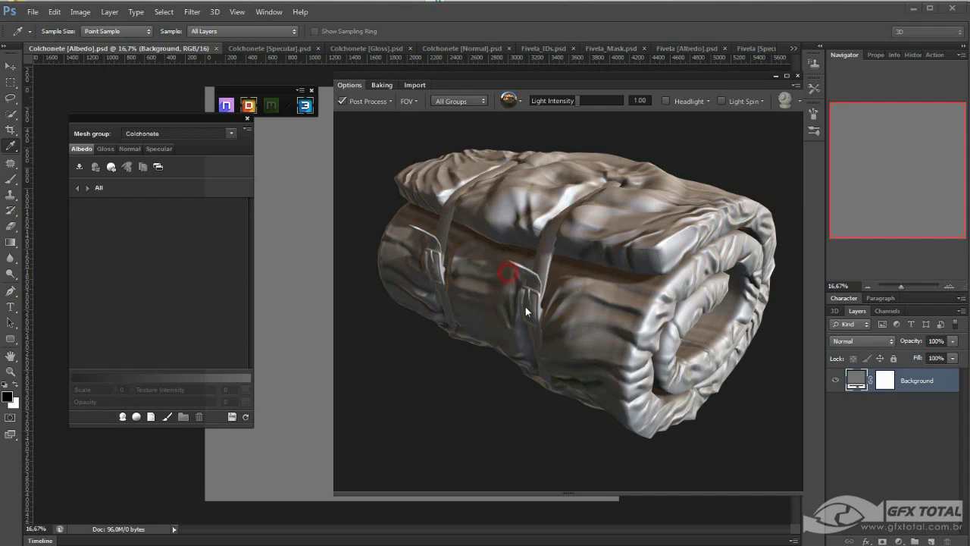
mouse_move(529, 312)
left_mouse_down()
mouse_move(546, 371)
mouse_move(559, 269)
left_mouse_up()
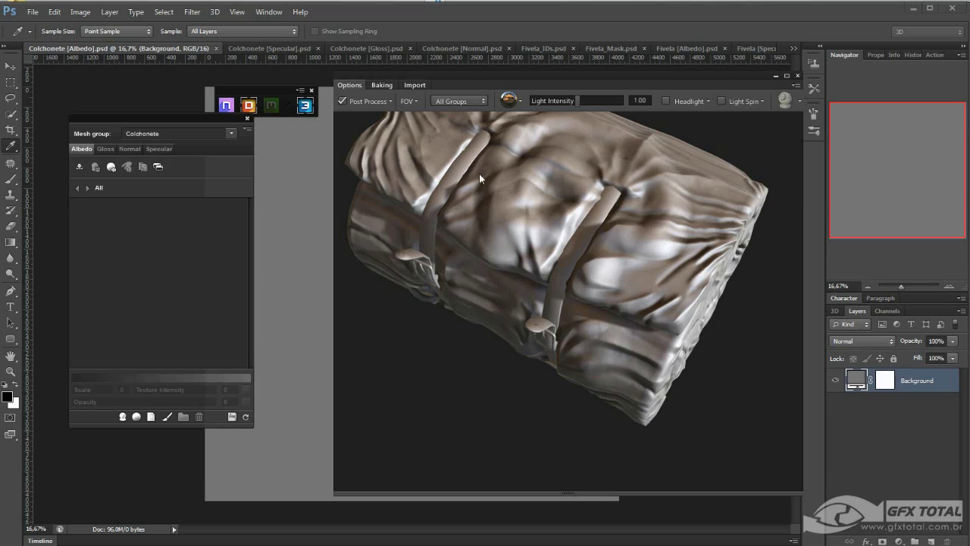
mouse_move(452, 379)
left_mouse_down()
mouse_move(457, 396)
mouse_move(480, 358)
mouse_move(473, 361)
left_mouse_up()
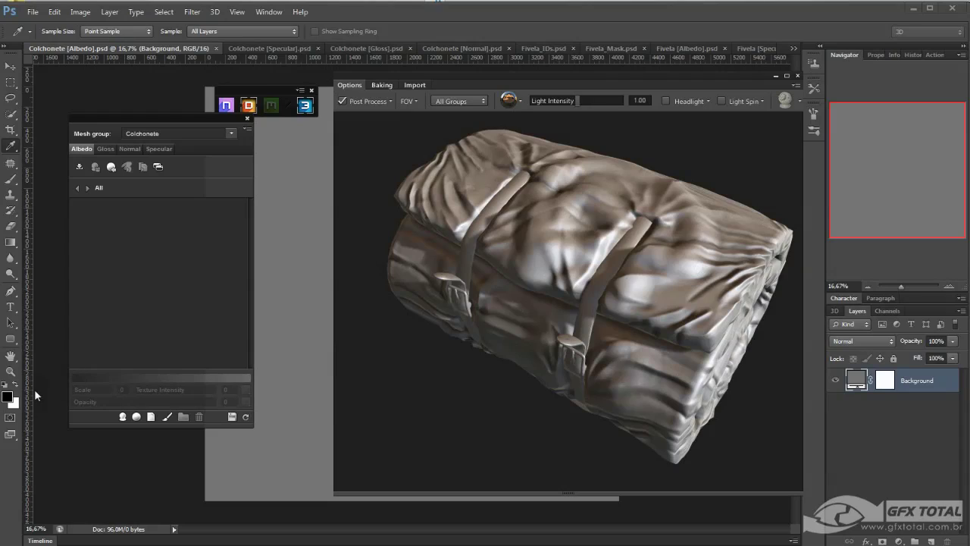
- Browse the DDO smart materials, opening 02 - Metal and previewing Tarnished Chrome
left_click(122, 416)
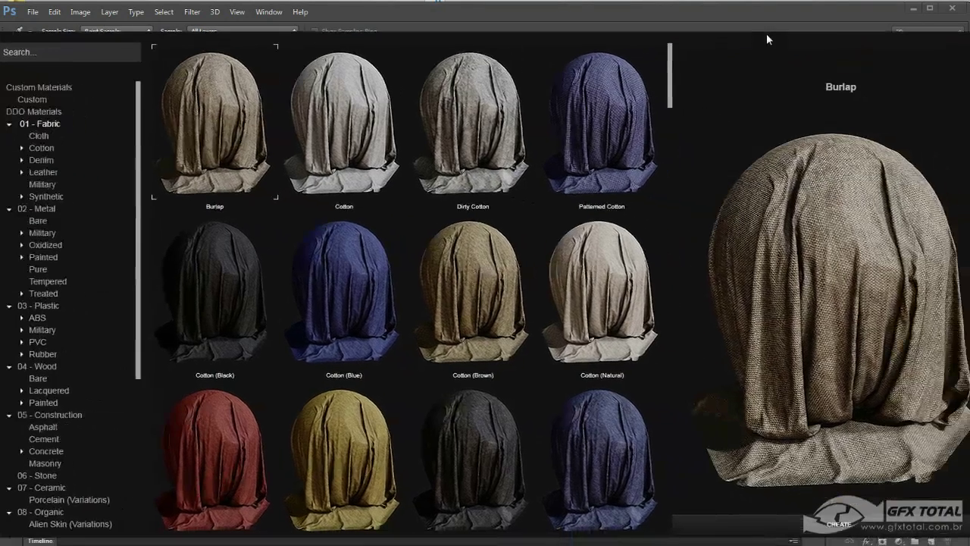
left_click_drag(766, 33, 801, 33)
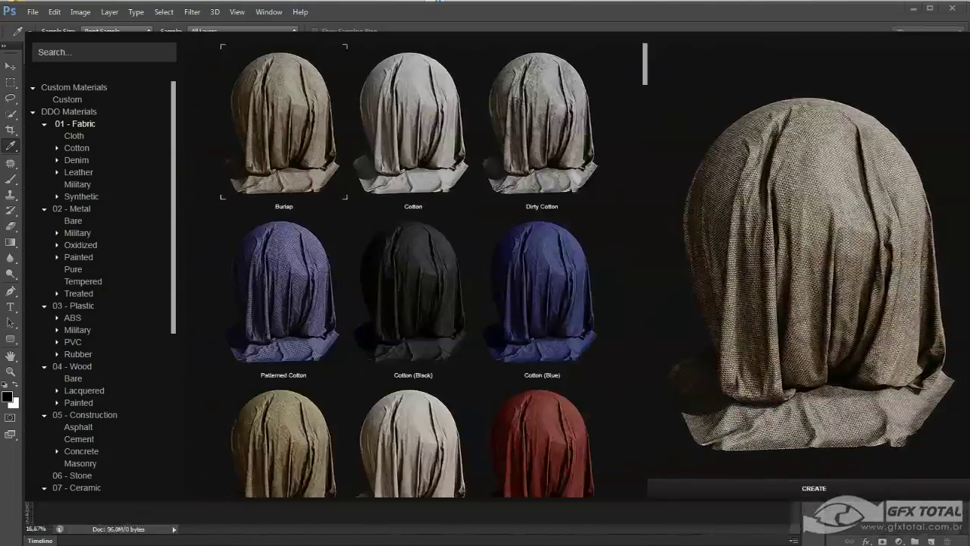
left_click_drag(664, 64, 647, 209)
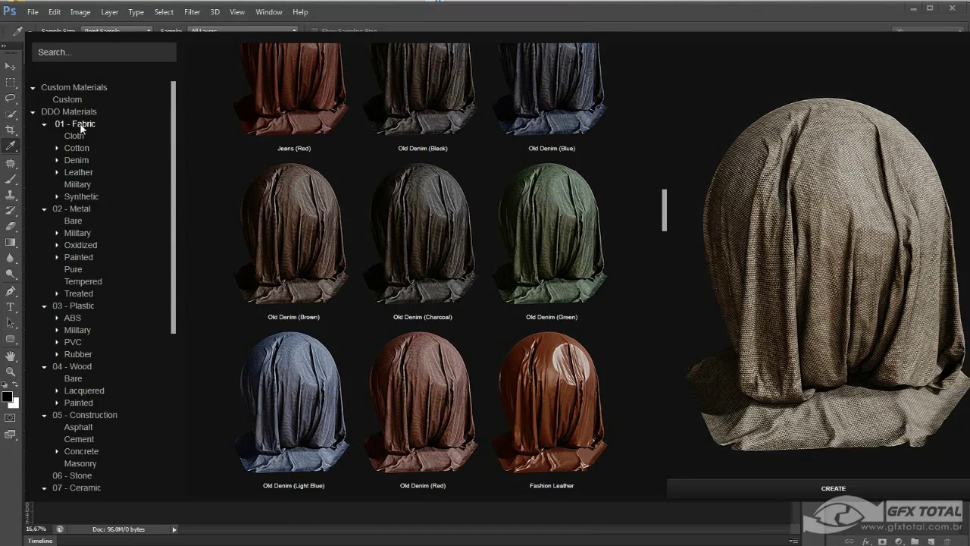
left_click(77, 212)
left_click(79, 213)
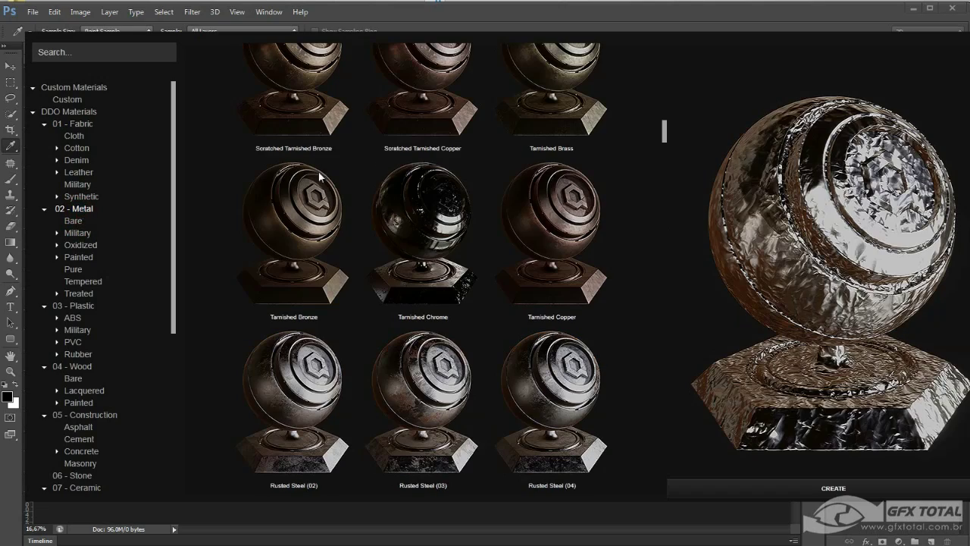
left_click_drag(664, 137, 659, 325)
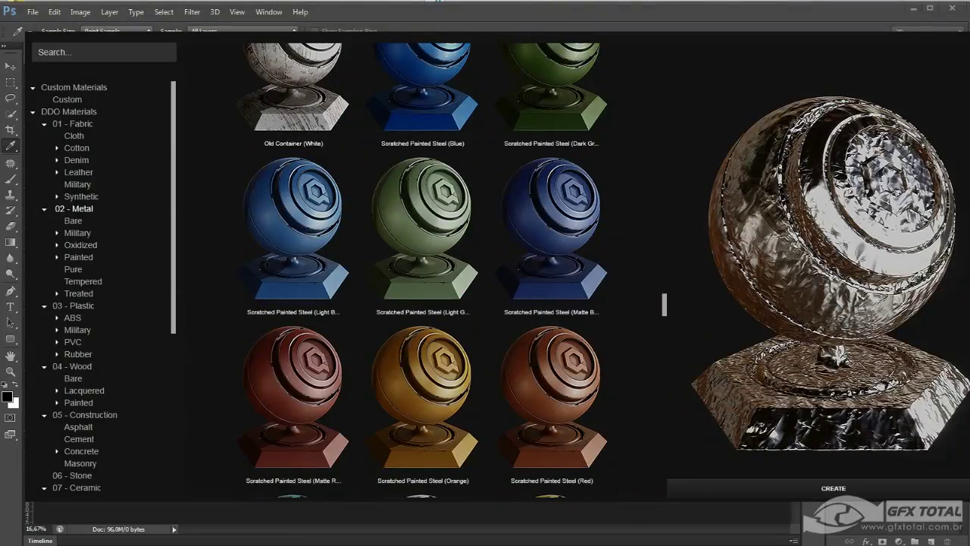
left_click_drag(969, 500, 768, 479)
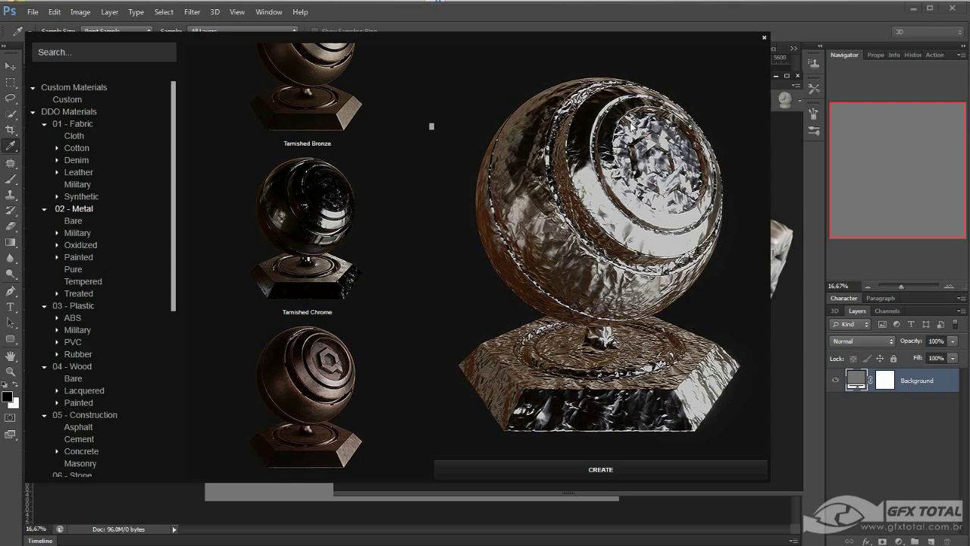
left_click(299, 210)
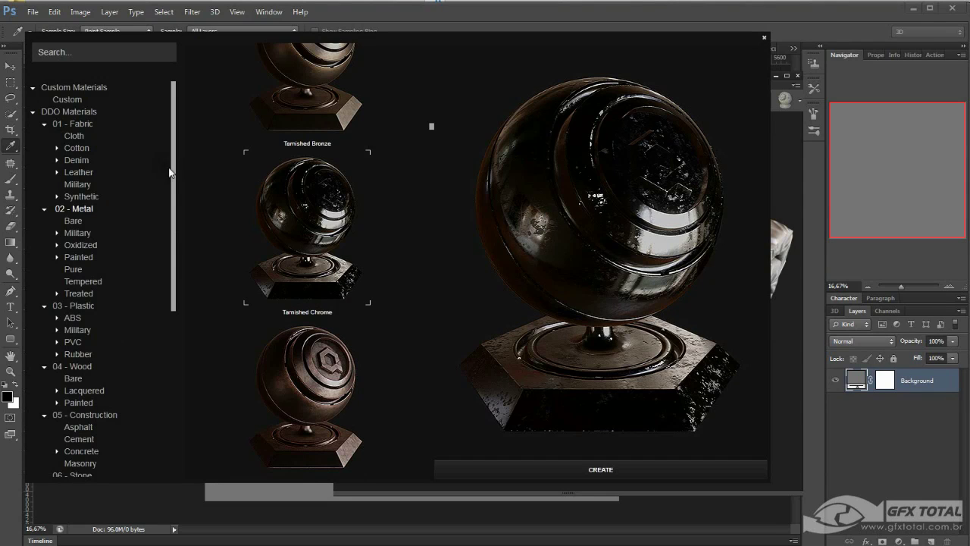
- Return to 01 - Fabric, preview Cotton, and select the Burlap material
left_click(76, 125)
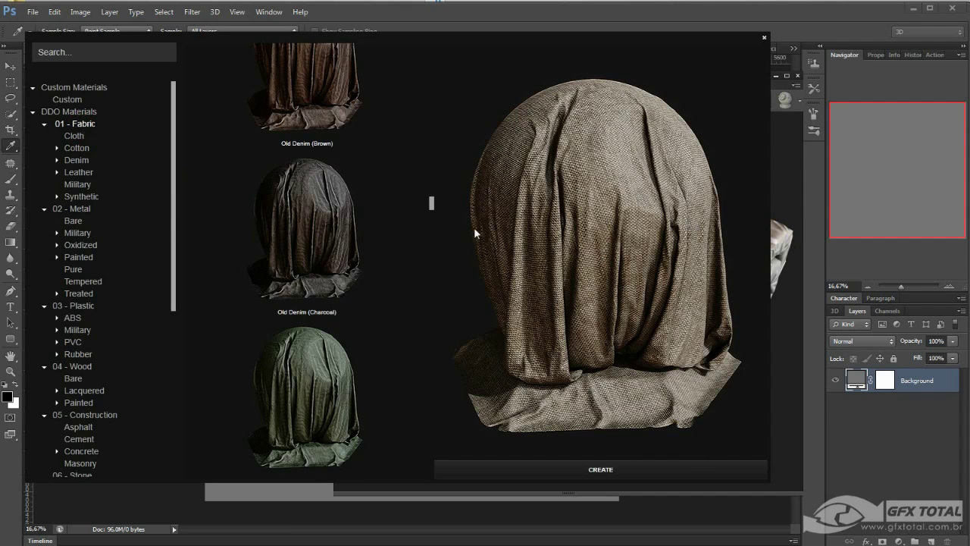
left_click(172, 206)
left_click_drag(431, 205, 432, 49)
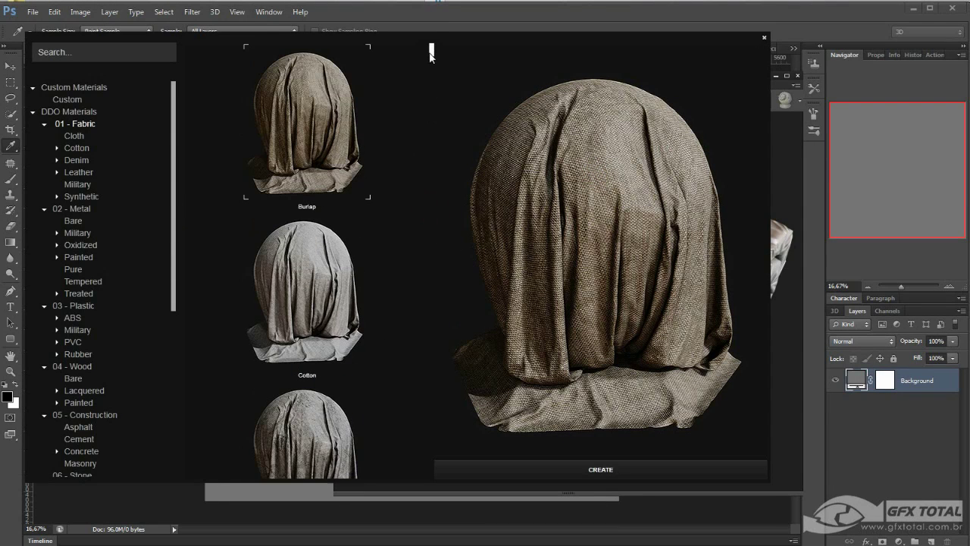
left_click(307, 279)
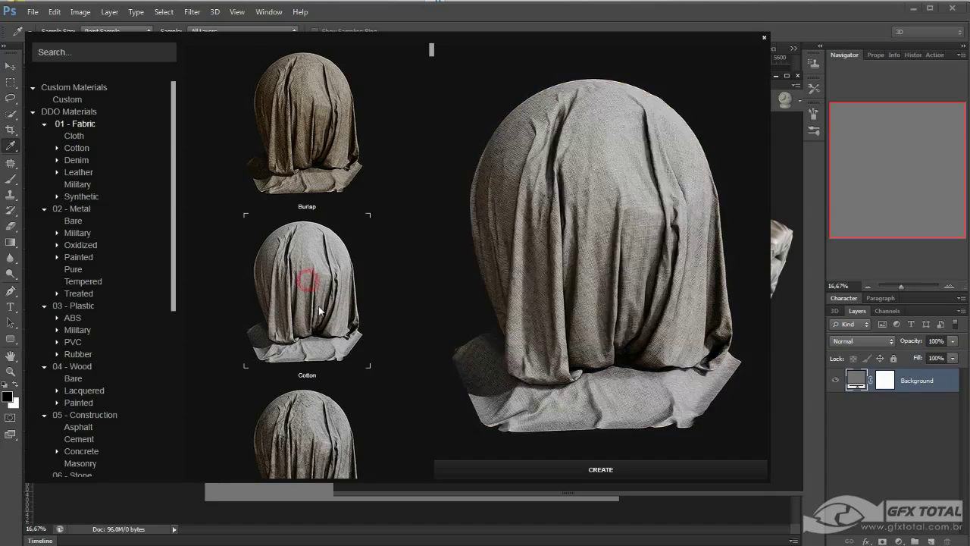
left_click(309, 414)
left_click(300, 215)
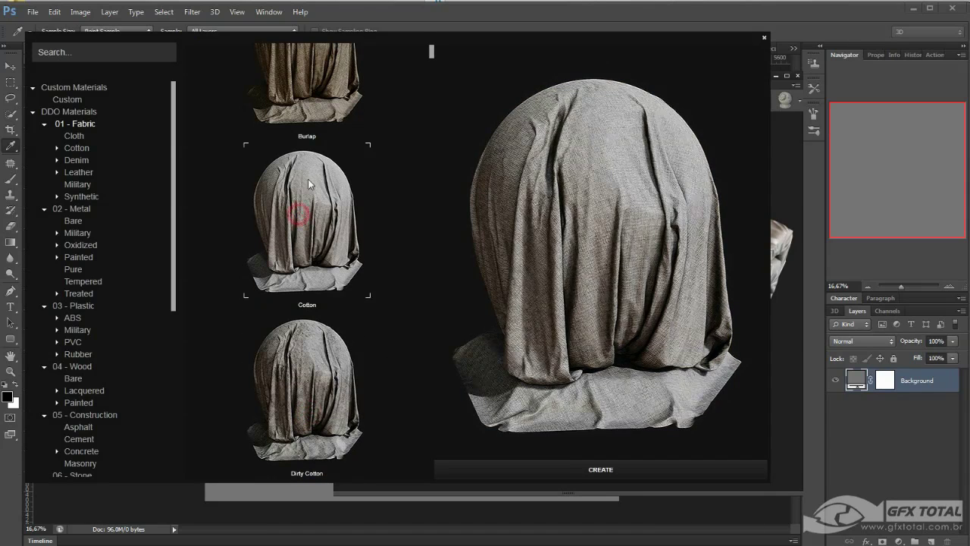
left_click(318, 86)
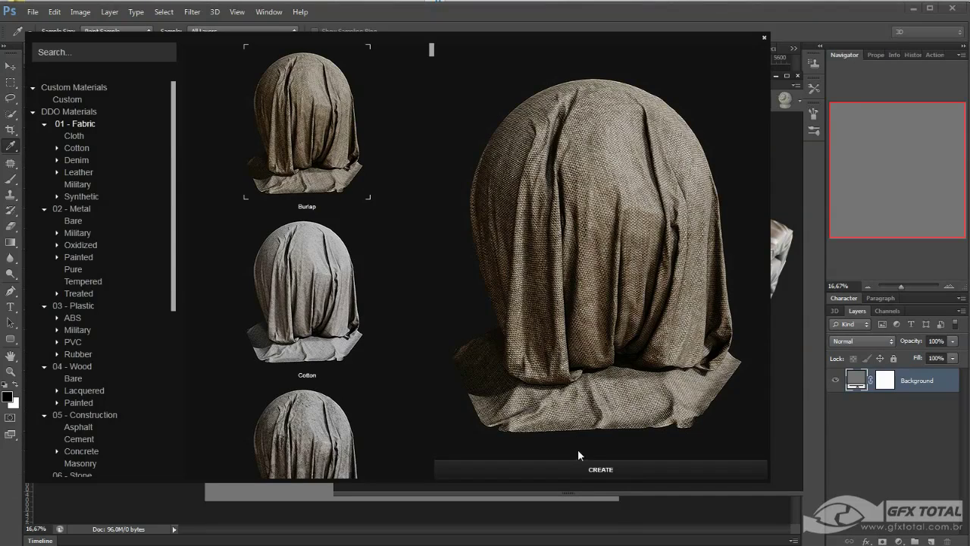
- Create Burlap on Colchonete and orbit the 3DO preview to inspect the woven texture
left_click(571, 468)
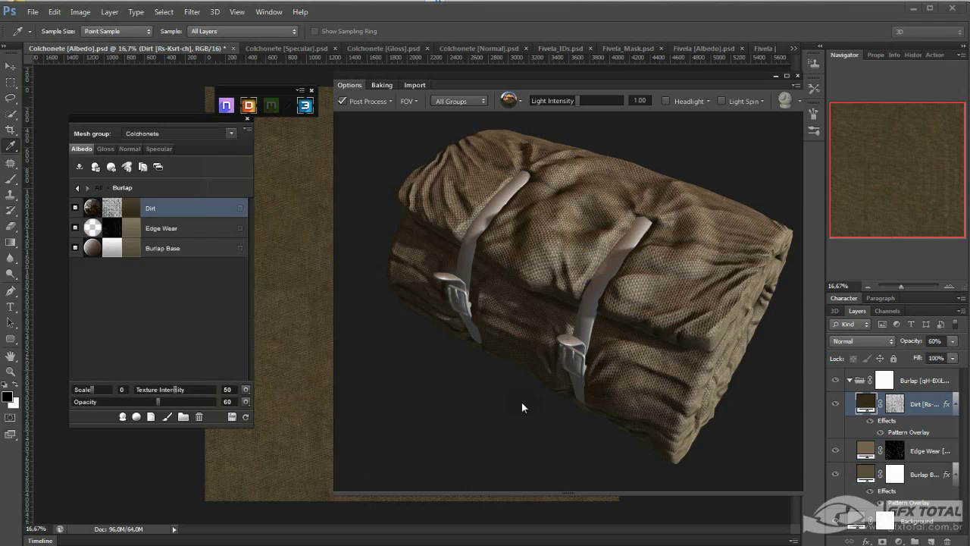
mouse_move(519, 418)
left_mouse_down()
mouse_move(610, 396)
mouse_move(569, 479)
mouse_move(533, 400)
mouse_move(553, 400)
mouse_move(655, 283)
mouse_move(696, 274)
left_mouse_up()
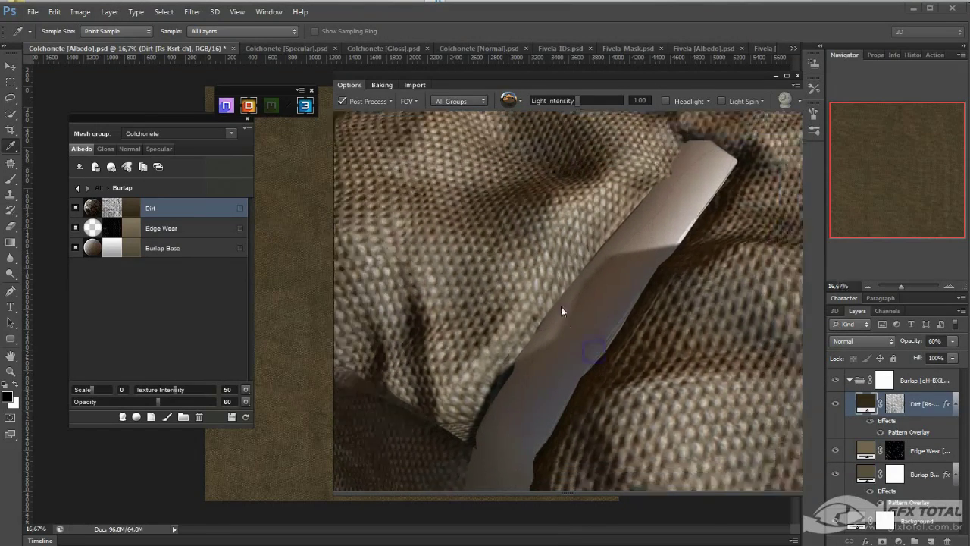
left_click_drag(588, 354, 550, 149)
mouse_move(619, 322)
left_mouse_down()
mouse_move(585, 244)
mouse_move(598, 255)
mouse_move(622, 350)
mouse_move(662, 306)
left_mouse_up()
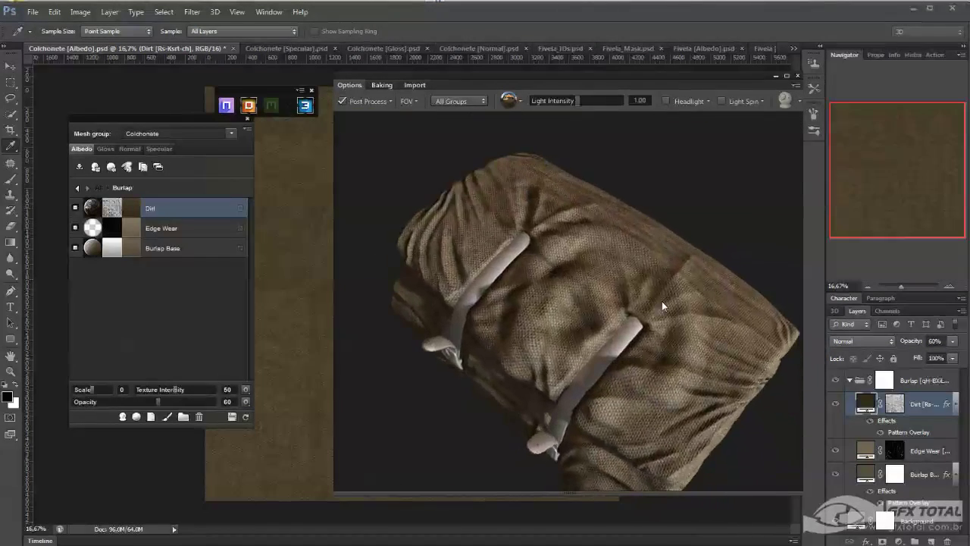
mouse_move(612, 344)
left_mouse_down()
mouse_move(609, 268)
mouse_move(366, 352)
left_mouse_up()
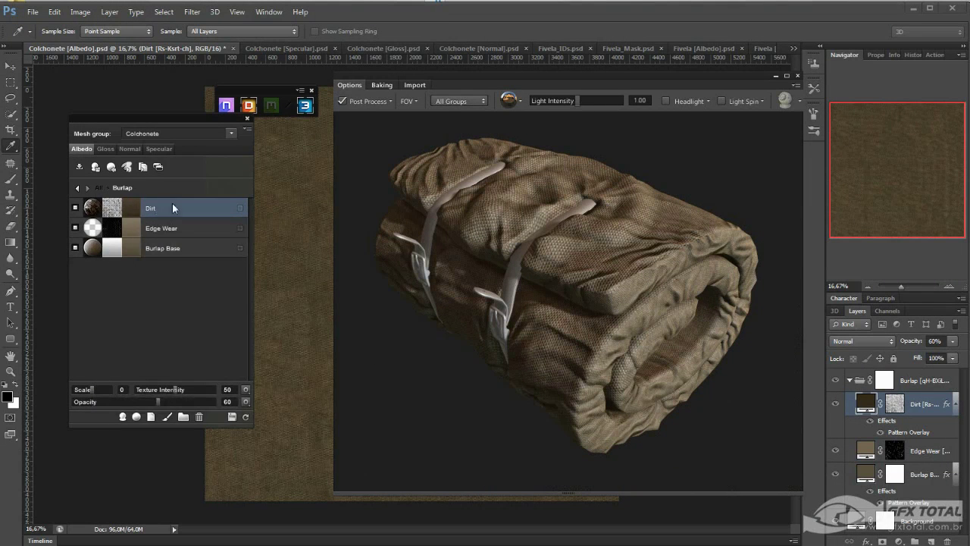
- Select the Burlap Base layer and lower its texture scale to -2
left_click(174, 226)
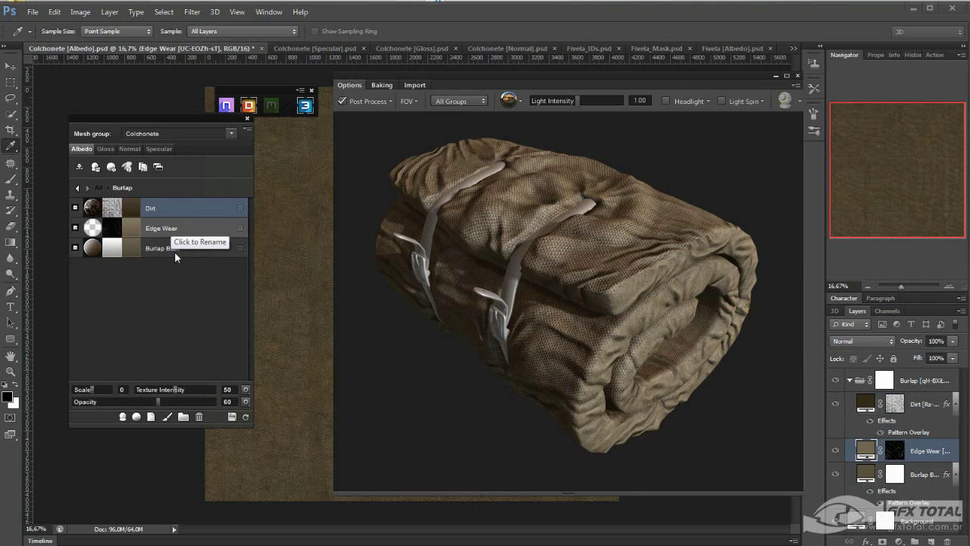
left_click(158, 248)
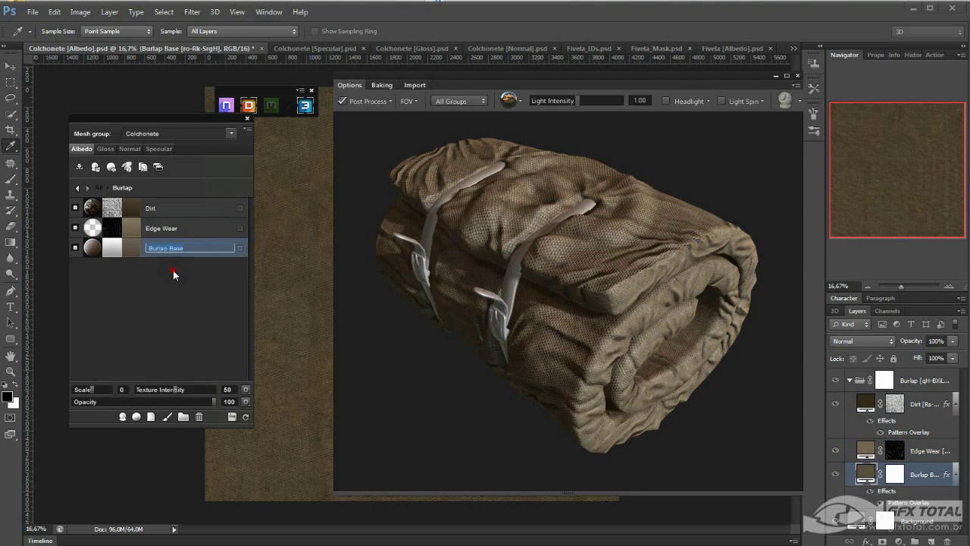
left_click(92, 250)
left_click(91, 391)
left_click_drag(87, 391, 84, 390)
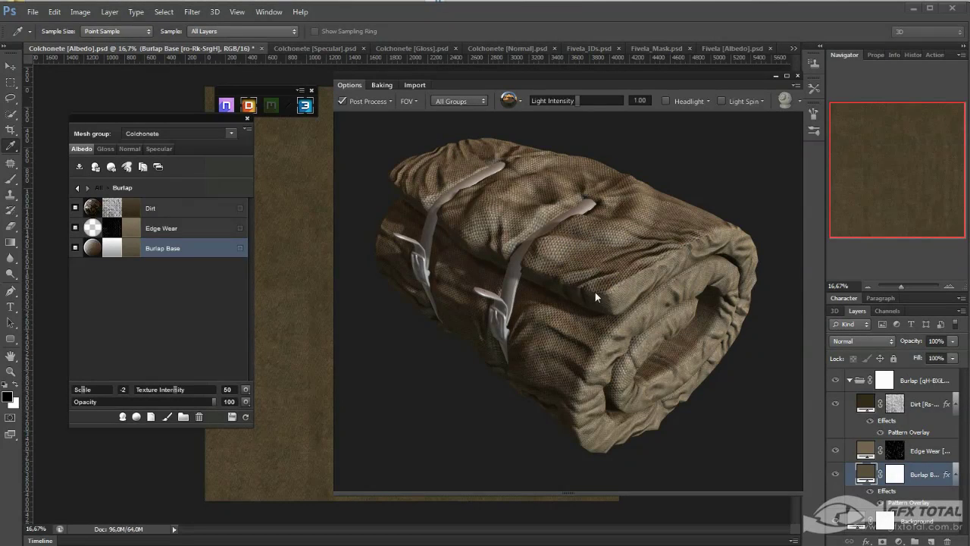
- Raise the Burlap Base scale to -1 and orbit the bedroll to check the weave
left_click_drag(473, 394, 642, 259)
scroll(654, 262, "up", 5)
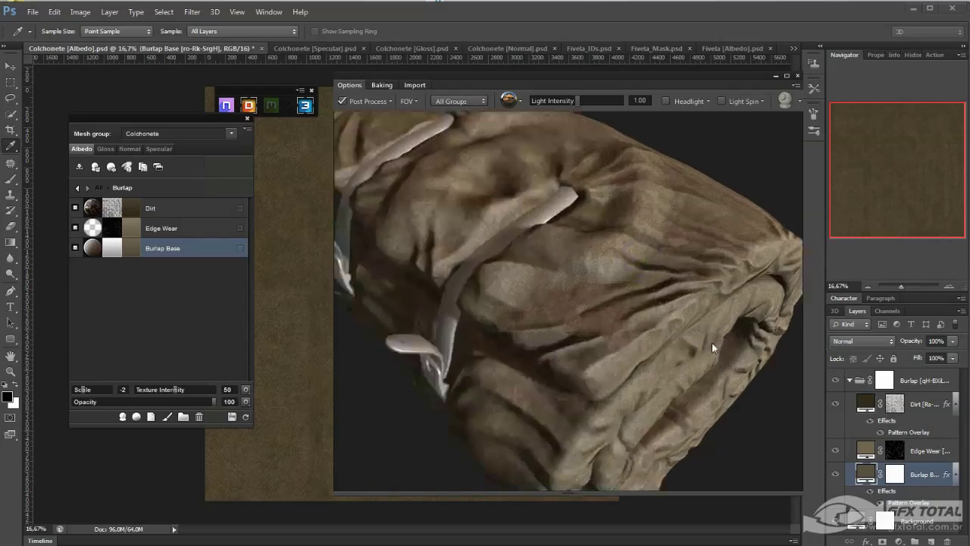
scroll(711, 342, "up", 5)
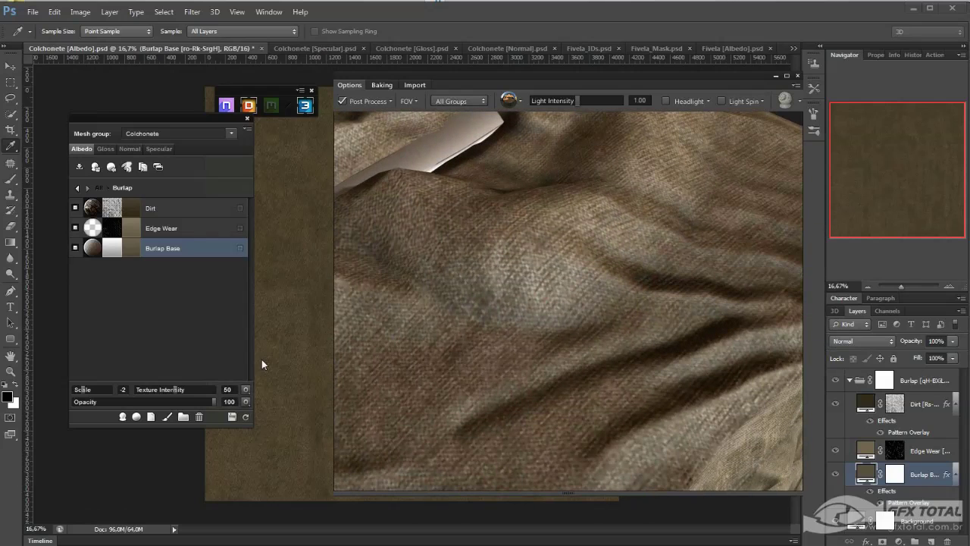
left_click_drag(84, 389, 88, 387)
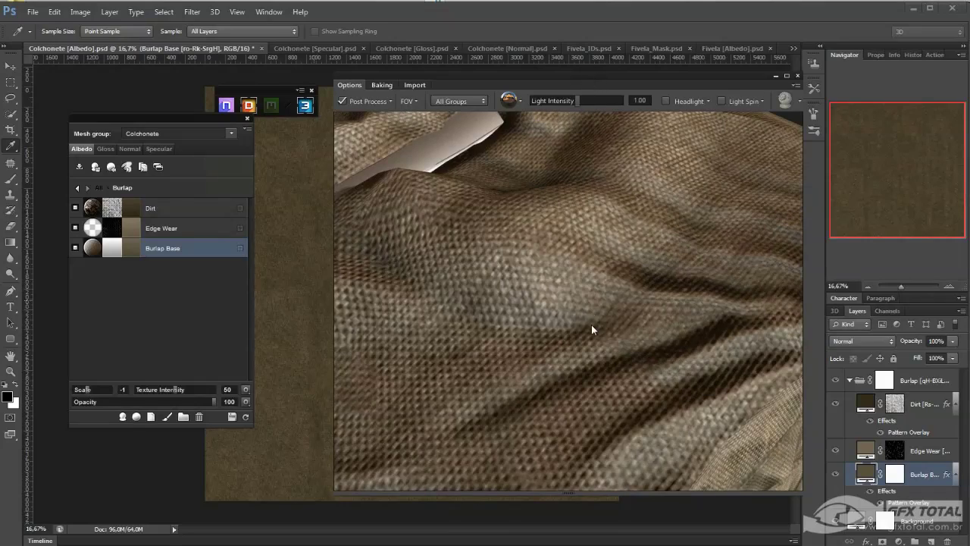
scroll(565, 321, "down", 5)
mouse_move(561, 210)
left_mouse_down()
mouse_move(528, 314)
mouse_move(562, 342)
left_mouse_up()
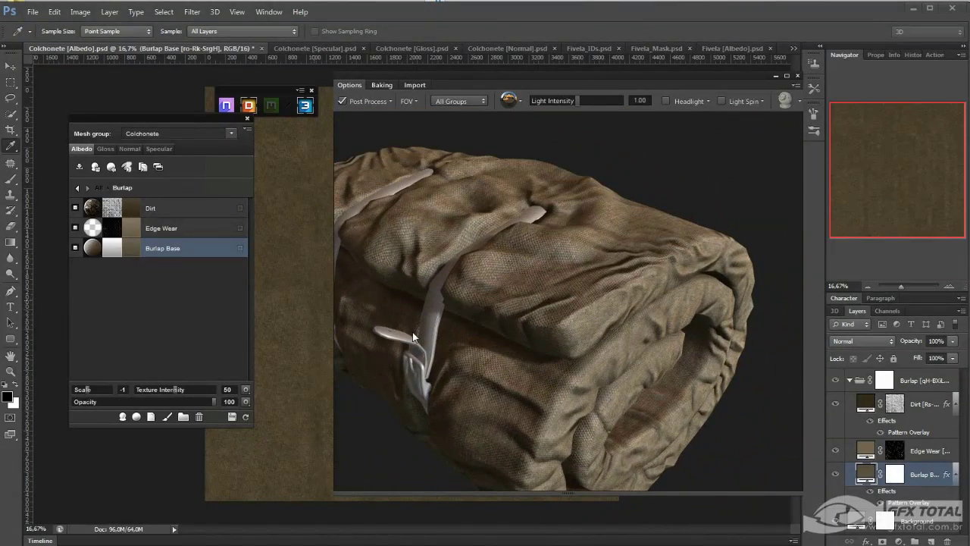
mouse_move(413, 337)
left_mouse_down()
mouse_move(423, 331)
mouse_move(428, 343)
mouse_move(407, 349)
mouse_move(504, 338)
mouse_move(491, 347)
left_mouse_up()
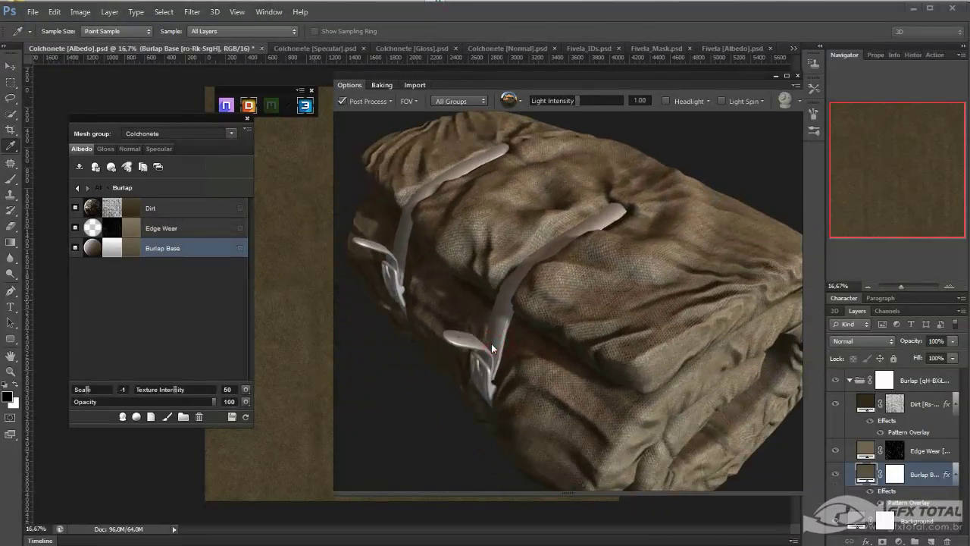
- Select the whole Burlap material group and delete it, confirming with Sim
left_click(77, 187)
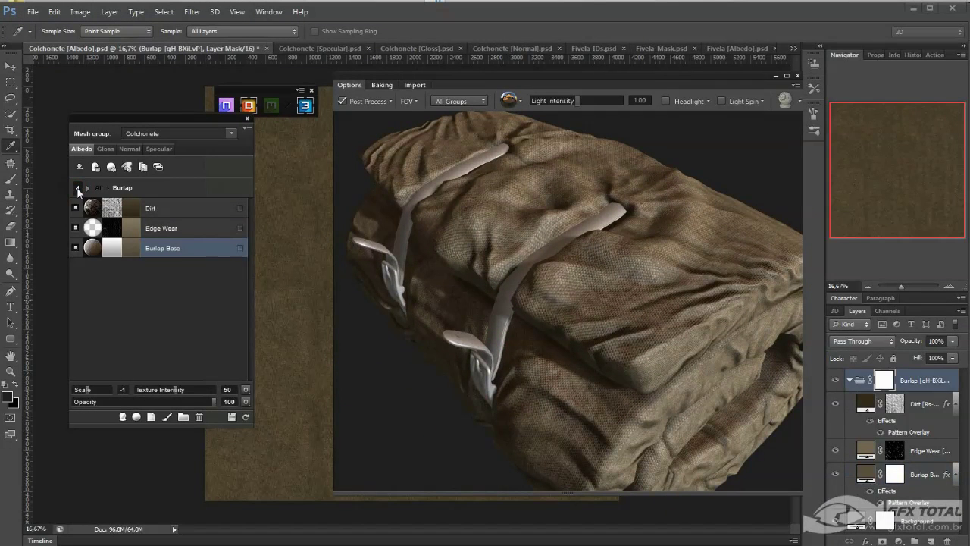
left_click(154, 295)
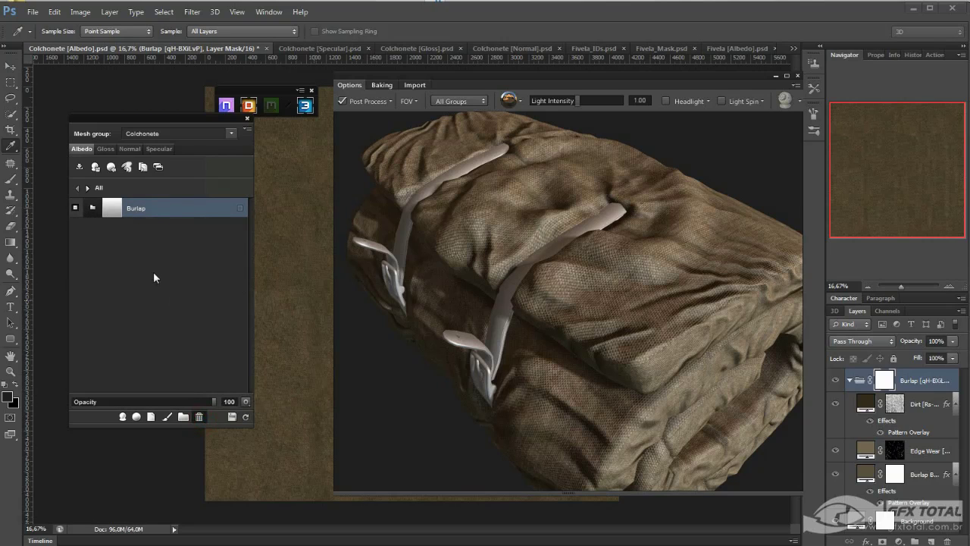
left_click(199, 416)
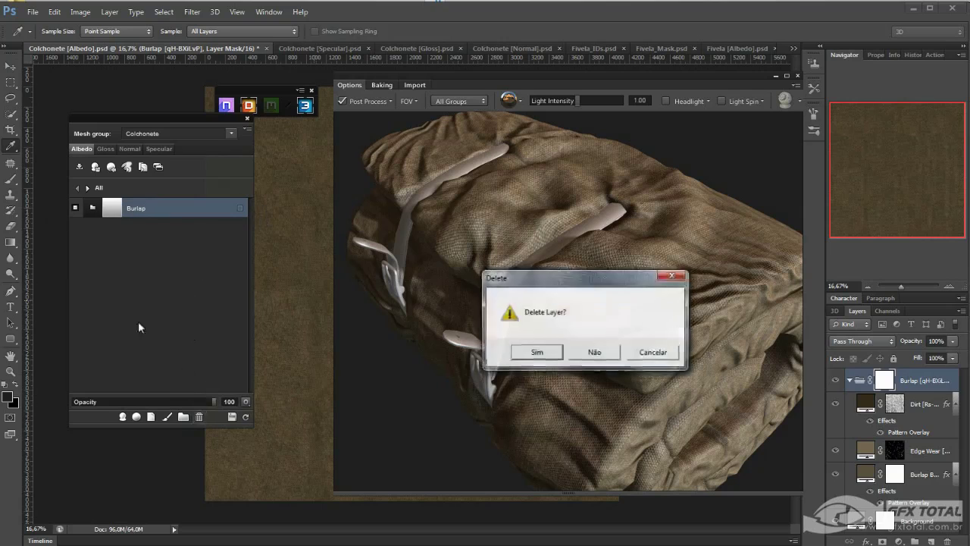
left_click_drag(565, 276, 493, 208)
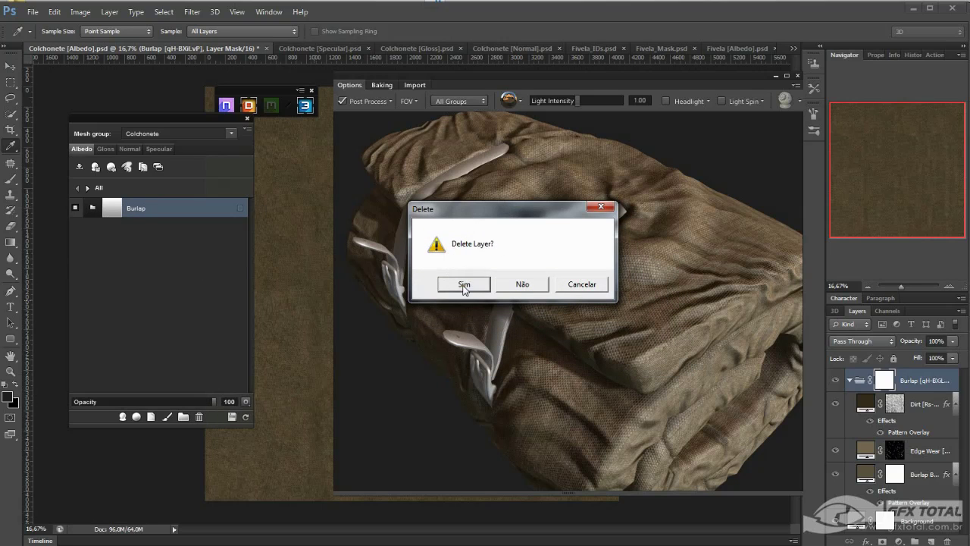
left_click(463, 286)
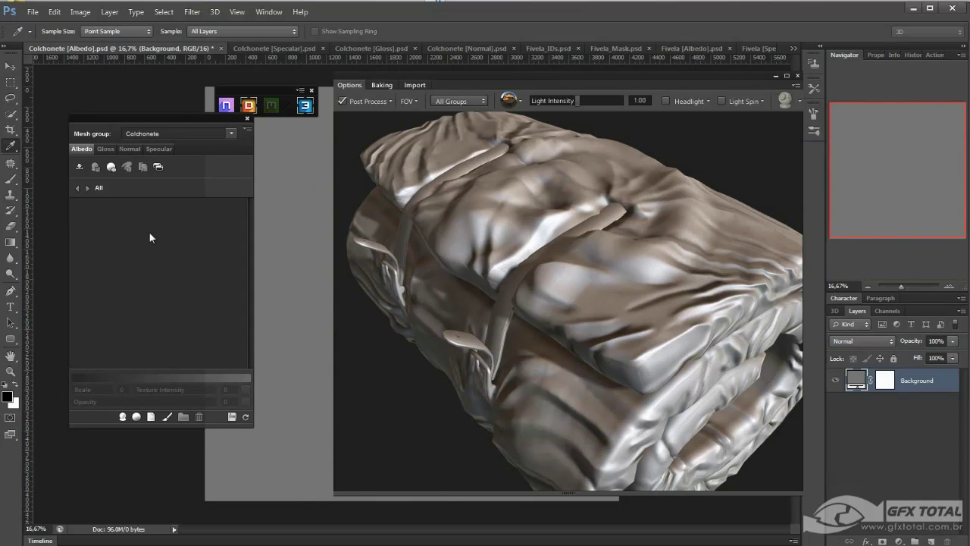
- Pick Leather from the Fabric materials and create it on the Colchonete bedroll
left_click(137, 417)
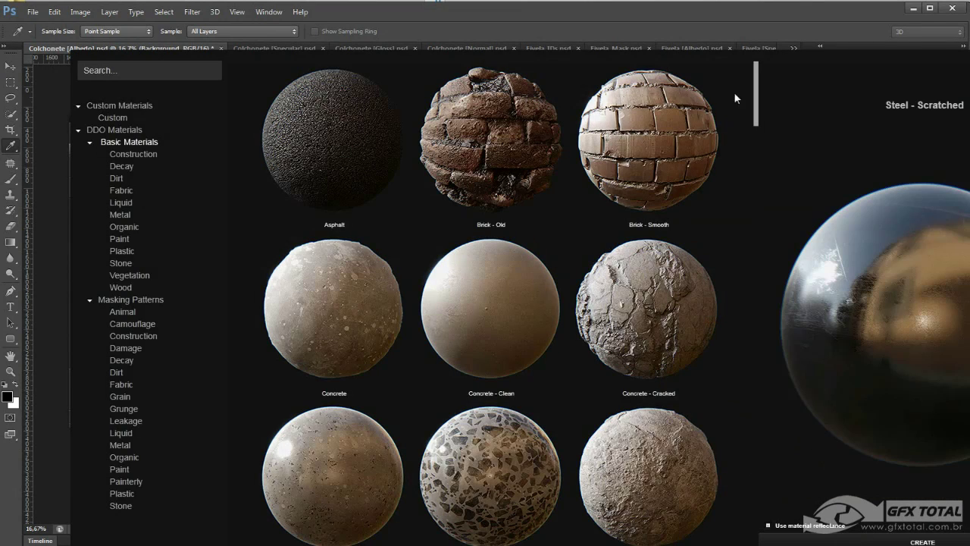
mouse_move(758, 97)
left_mouse_down()
mouse_move(760, 110)
mouse_move(270, 174)
left_mouse_up()
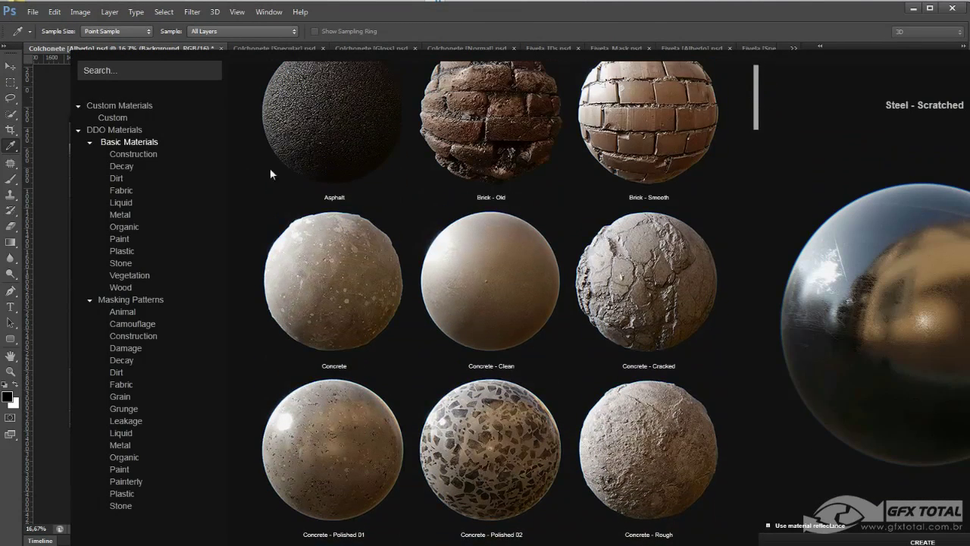
left_click(121, 190)
left_click_drag(756, 212, 759, 183)
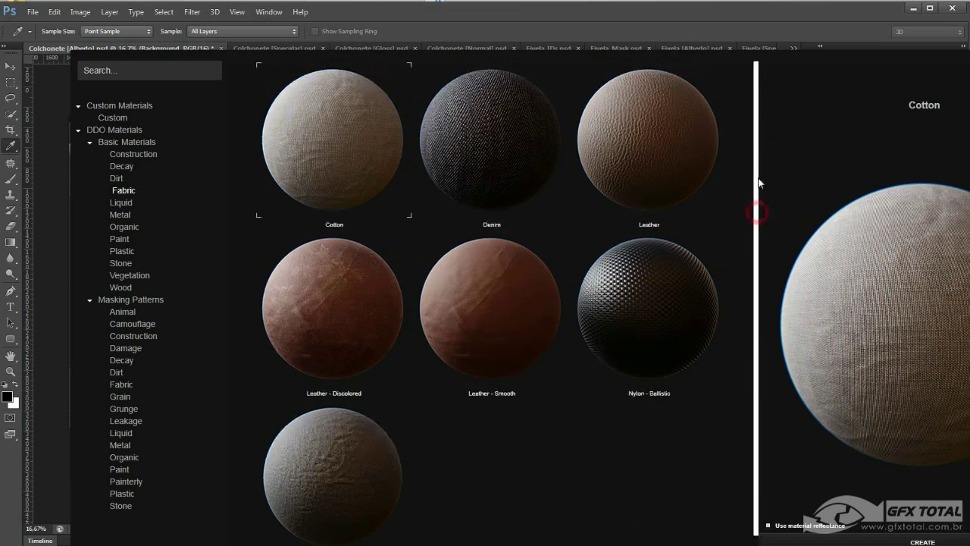
left_click(642, 131)
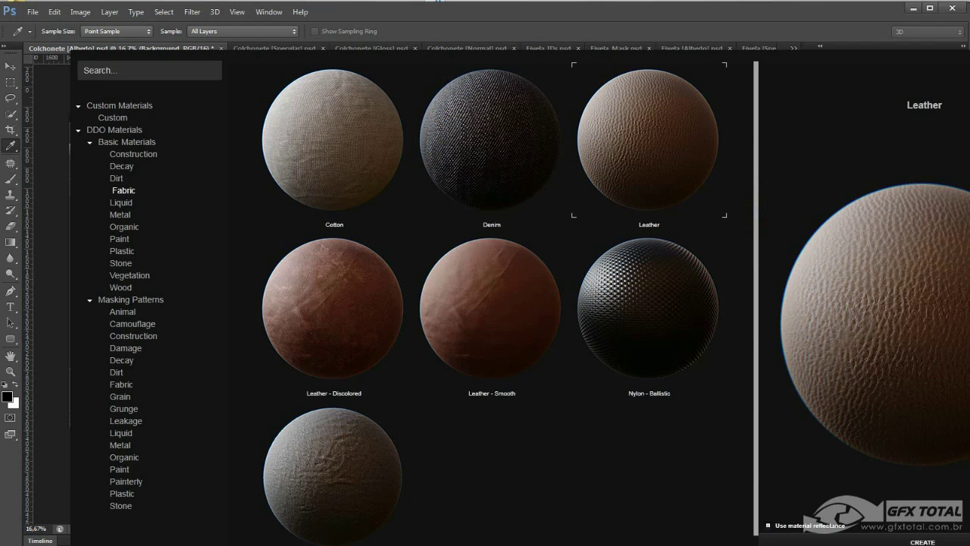
left_click_drag(915, 488, 734, 506)
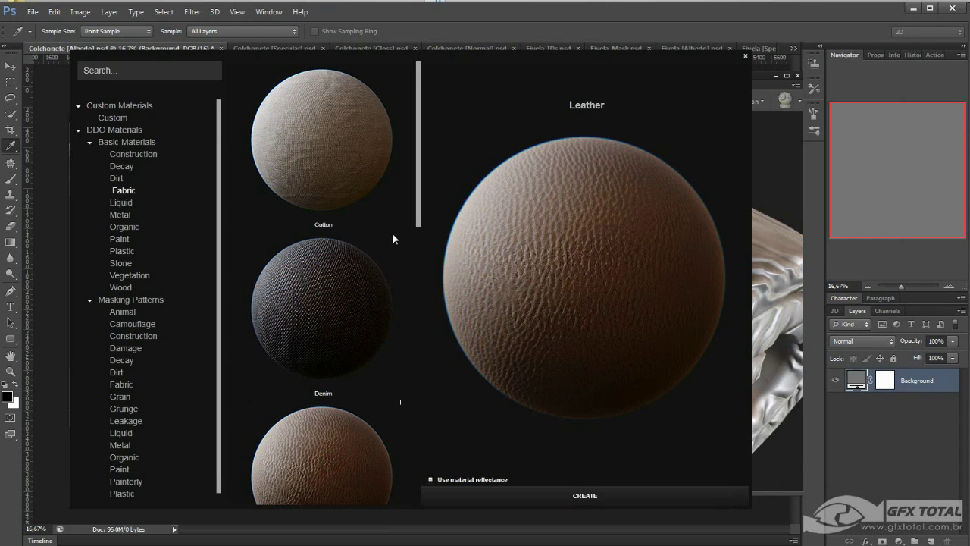
left_click_drag(419, 204, 419, 261)
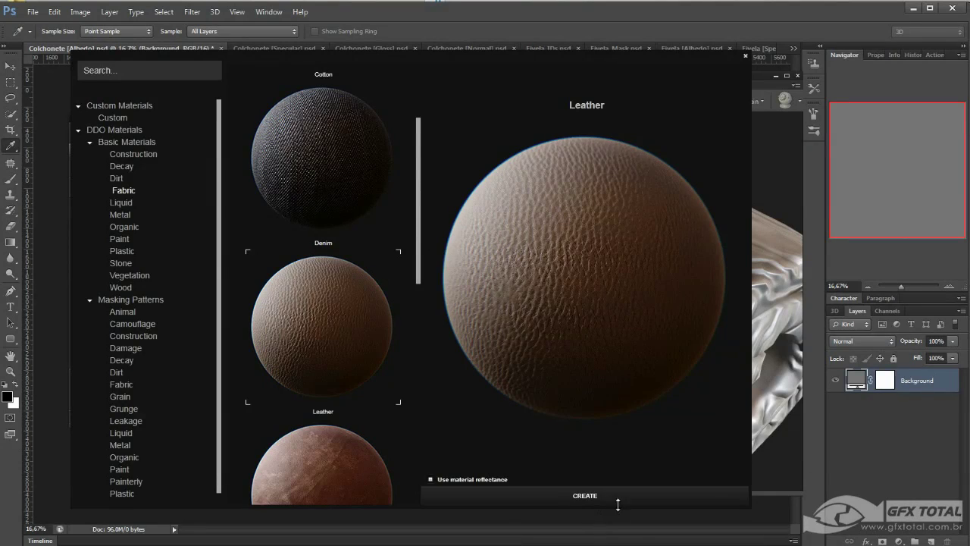
left_click(578, 496)
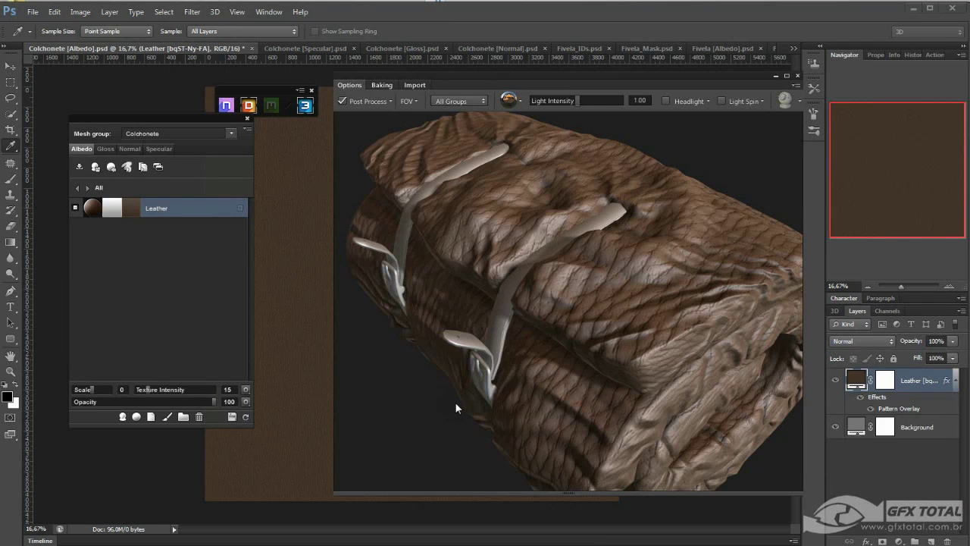
- Reduce the Leather texture scale to -2
scroll(455, 408, "down", 3)
left_click_drag(461, 386, 495, 342)
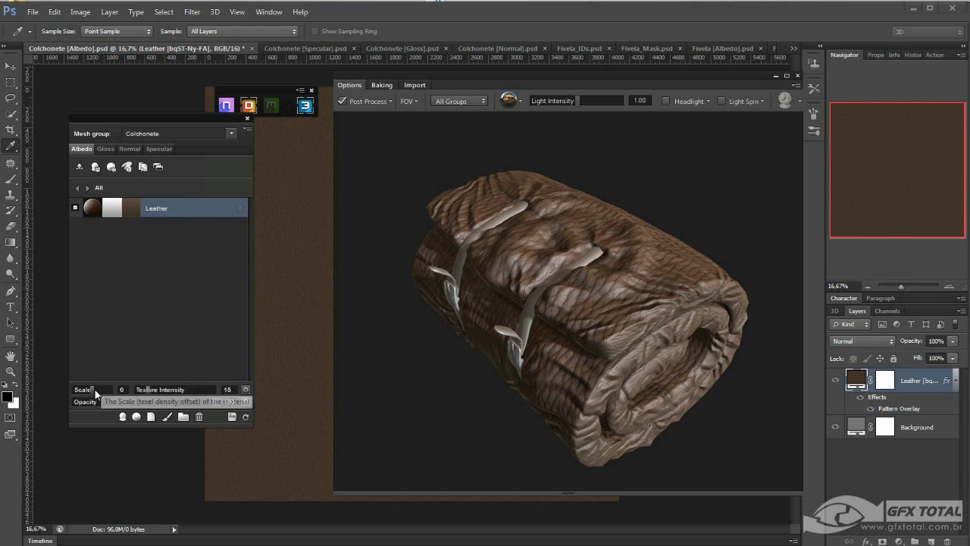
left_click_drag(92, 390, 87, 392)
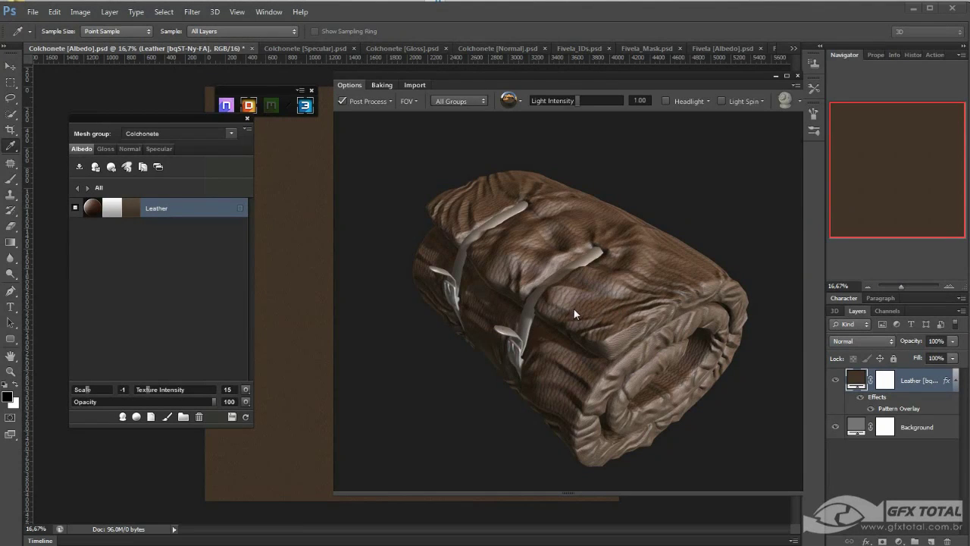
left_click_drag(88, 390, 82, 387)
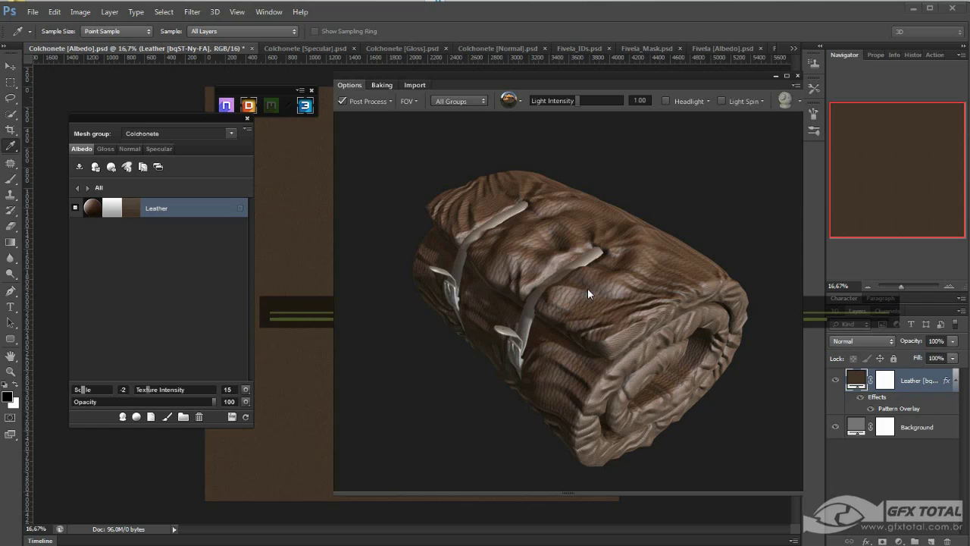
- Lower the Leather layer opacity to about 54, after trying 45
left_click(584, 300)
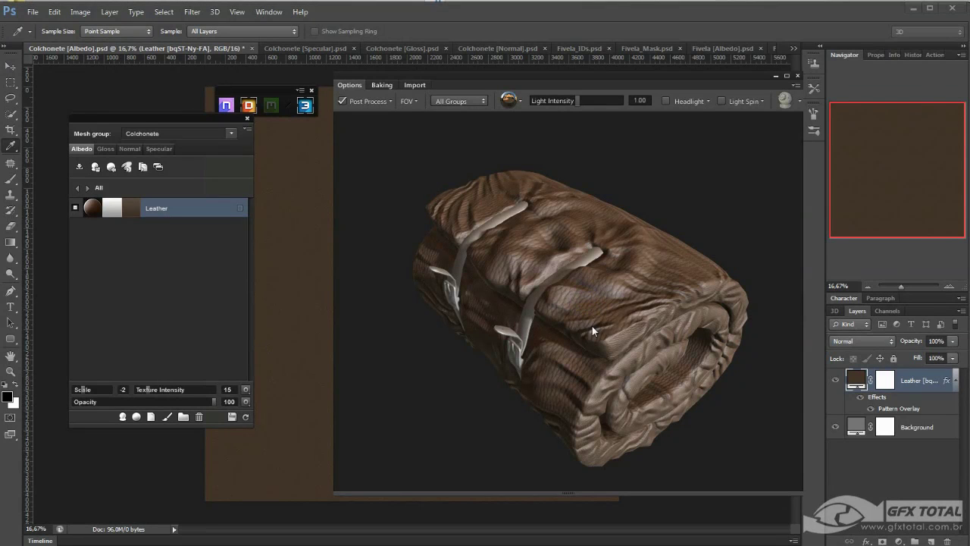
mouse_move(588, 298)
left_mouse_down()
mouse_move(607, 461)
mouse_move(580, 325)
left_mouse_up()
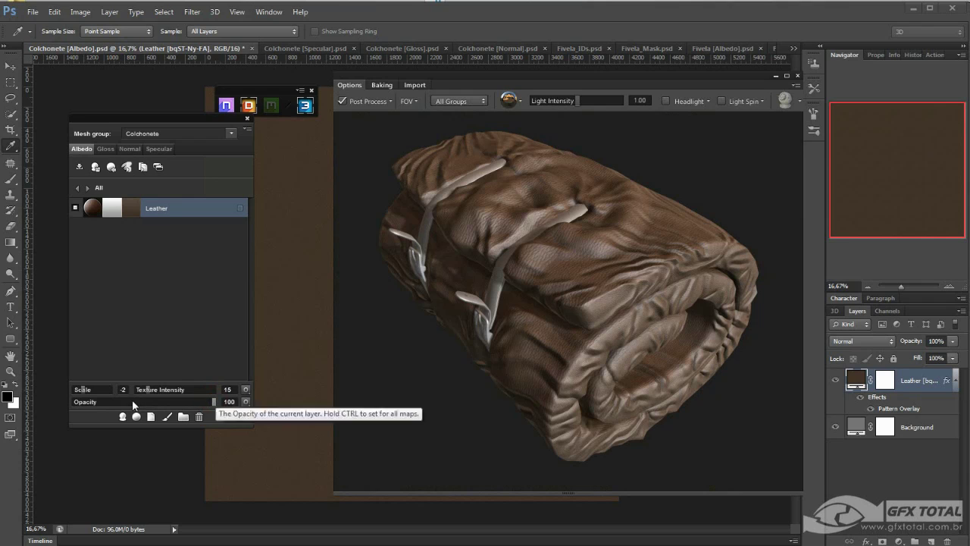
left_click_drag(215, 401, 138, 401)
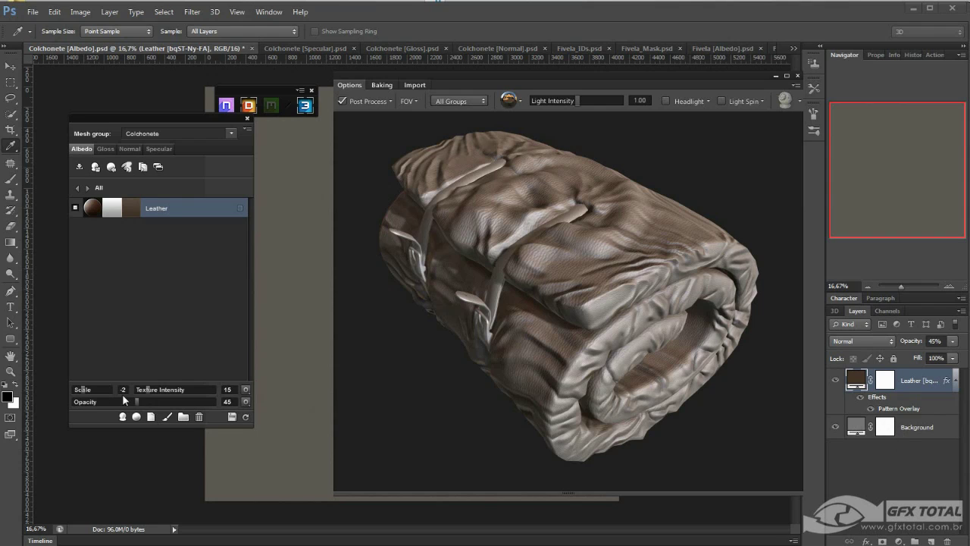
left_click_drag(134, 402, 162, 407)
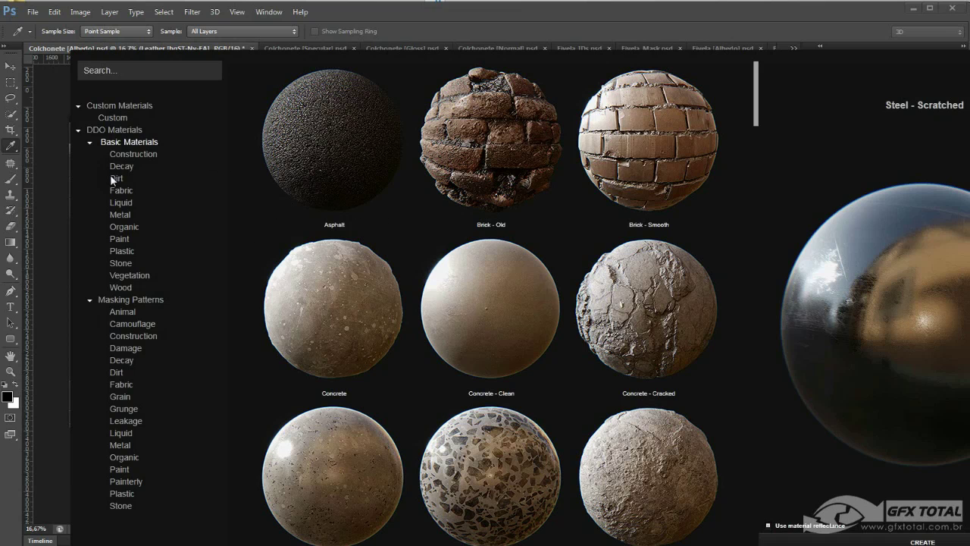
- Choose Fabric > Nylon - Ballistic and create it above the Leather layer
left_click(121, 191)
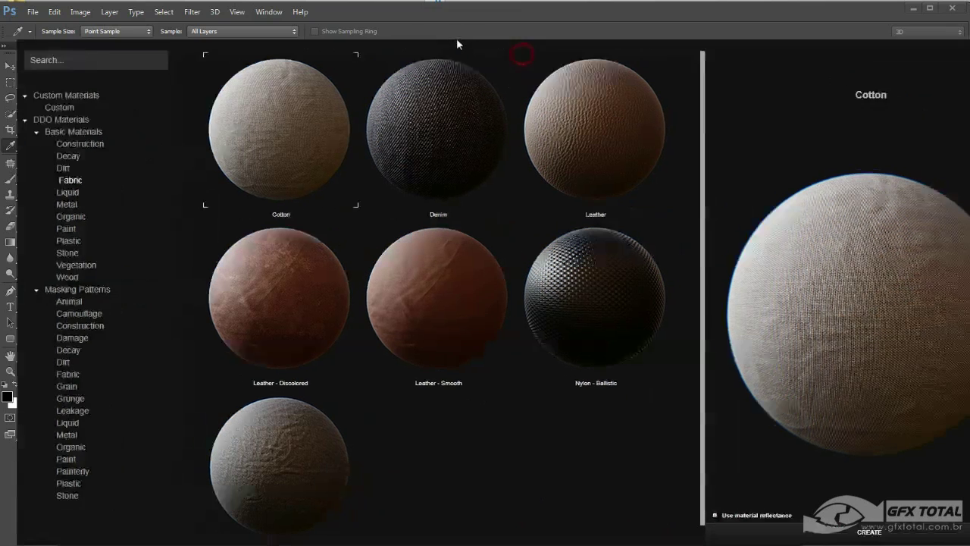
left_click_drag(521, 55, 458, 24)
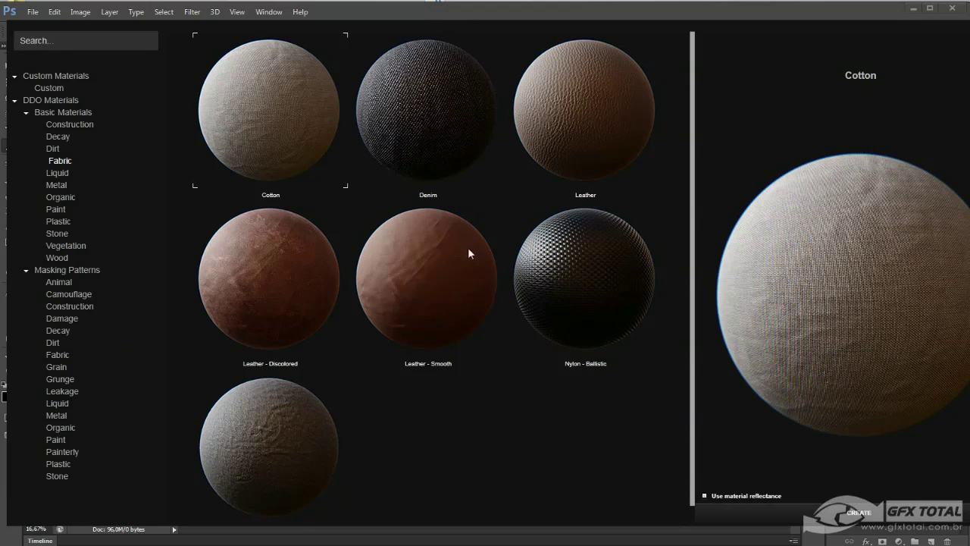
left_click(582, 278)
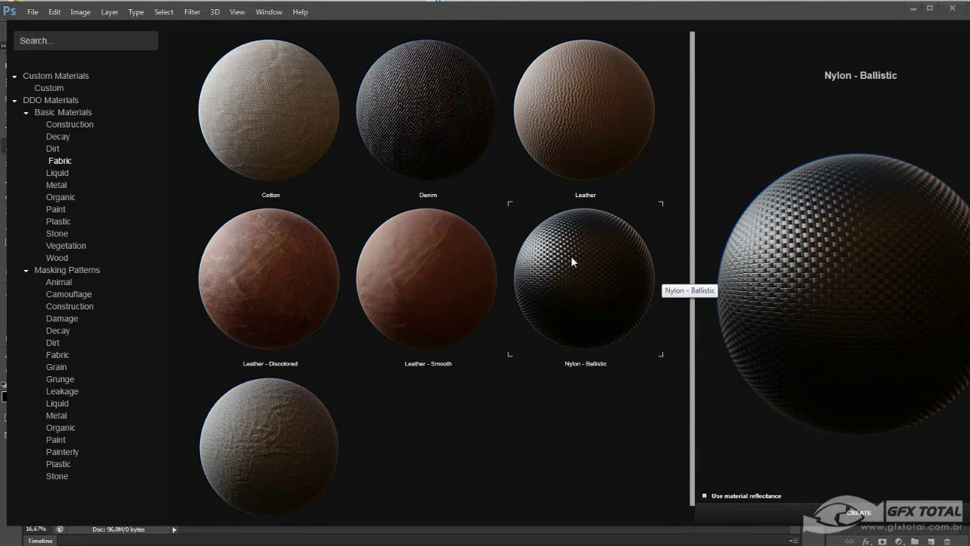
left_click(845, 517)
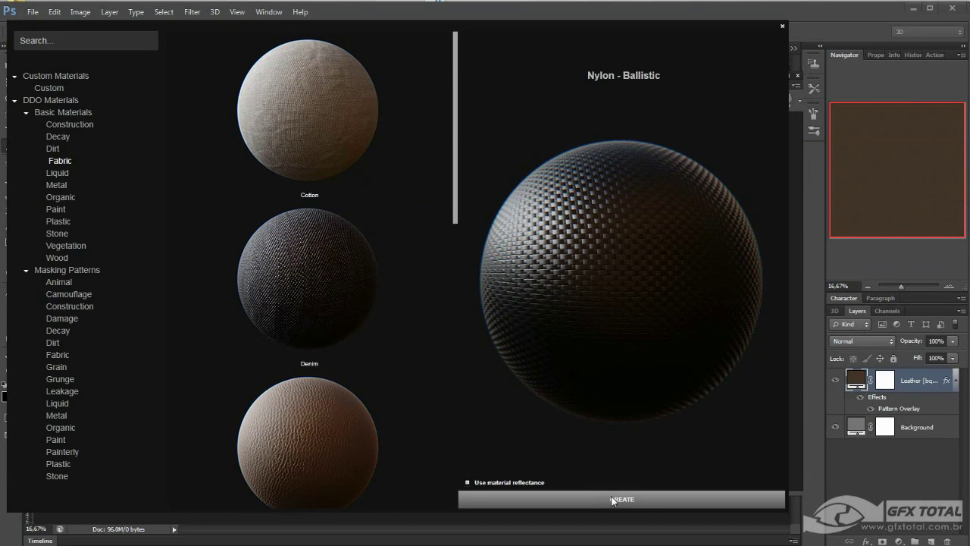
left_click(595, 499)
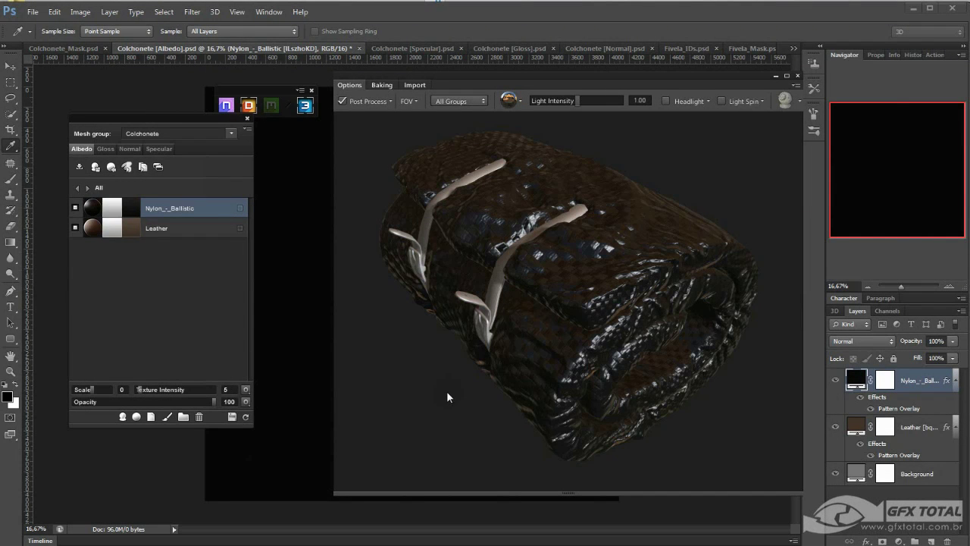
- Reduce the Nylon - Ballistic texture scale to -1 and reopen the DDO material browser
mouse_move(446, 397)
left_mouse_down()
mouse_move(404, 340)
mouse_move(391, 341)
mouse_move(385, 349)
mouse_move(453, 384)
mouse_move(454, 395)
left_mouse_up()
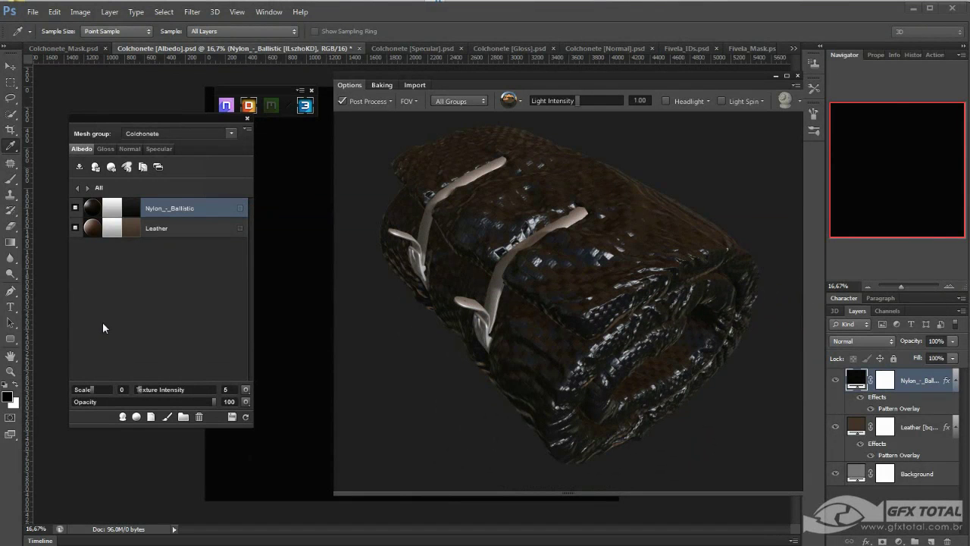
left_click_drag(91, 389, 85, 390)
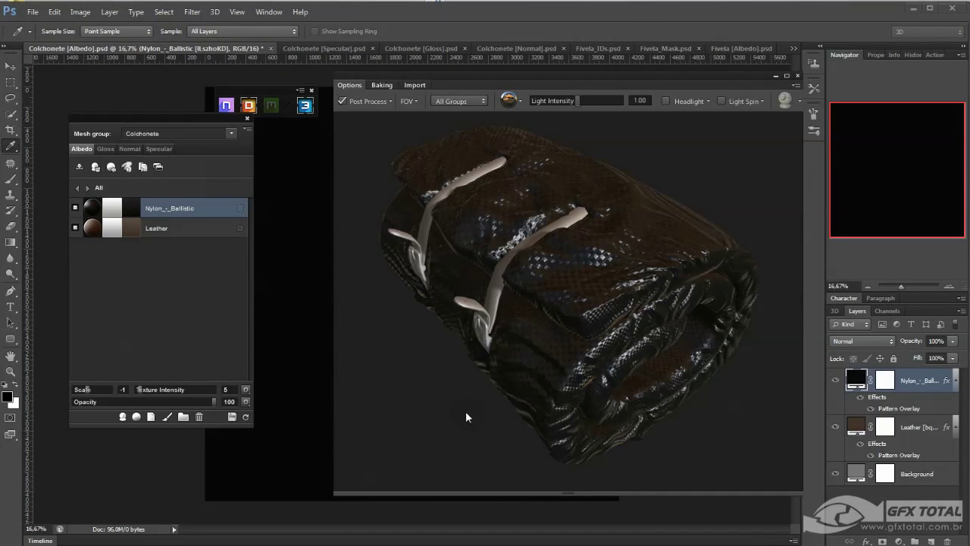
mouse_move(456, 427)
left_mouse_down()
mouse_move(474, 383)
mouse_move(580, 345)
mouse_move(617, 362)
mouse_move(574, 354)
mouse_move(622, 367)
left_mouse_up()
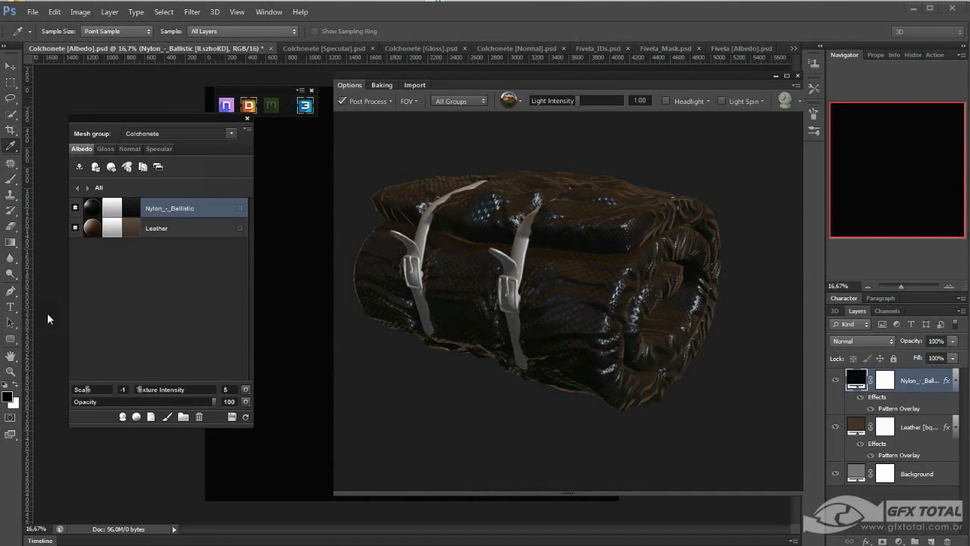
left_click(137, 418)
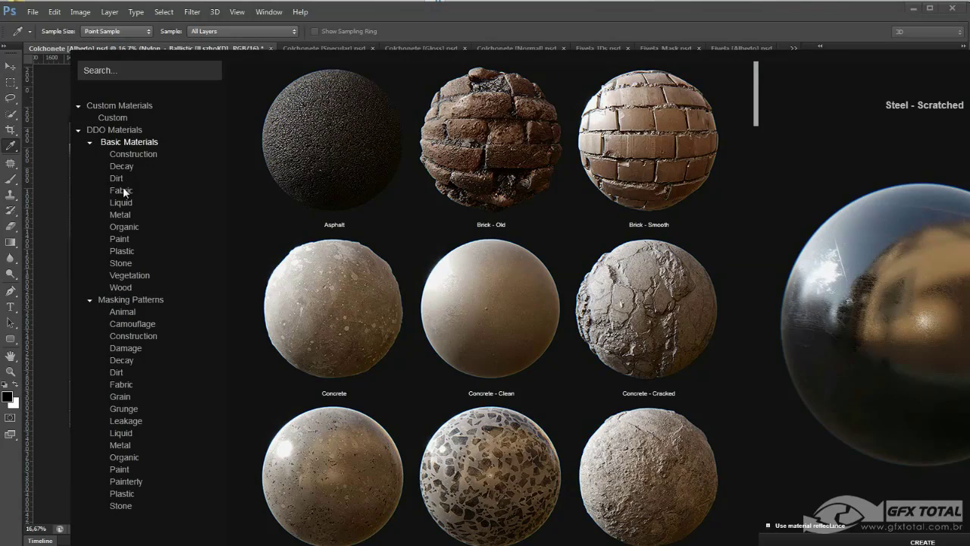
- Select Denim in the Fabric category and create it above Nylon - Ballistic
left_click(121, 190)
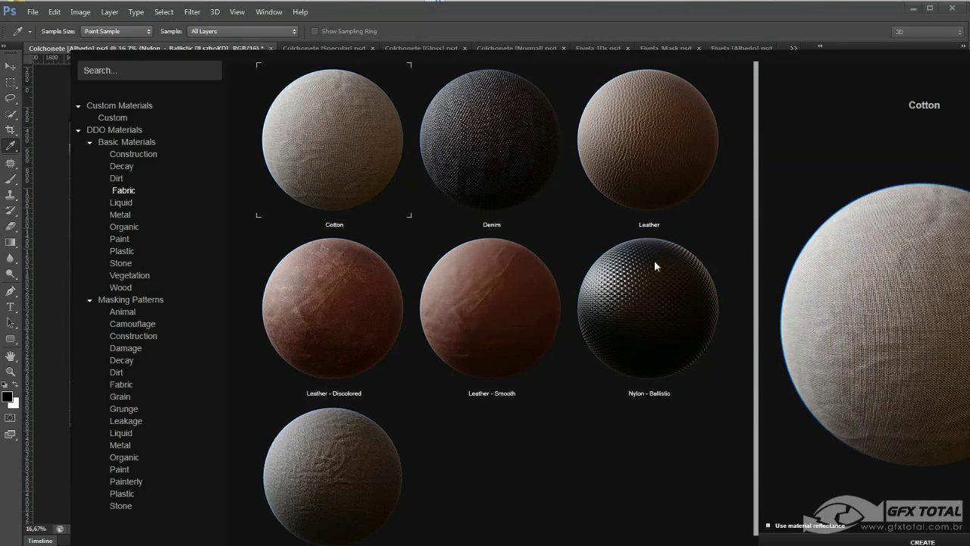
key("Right")
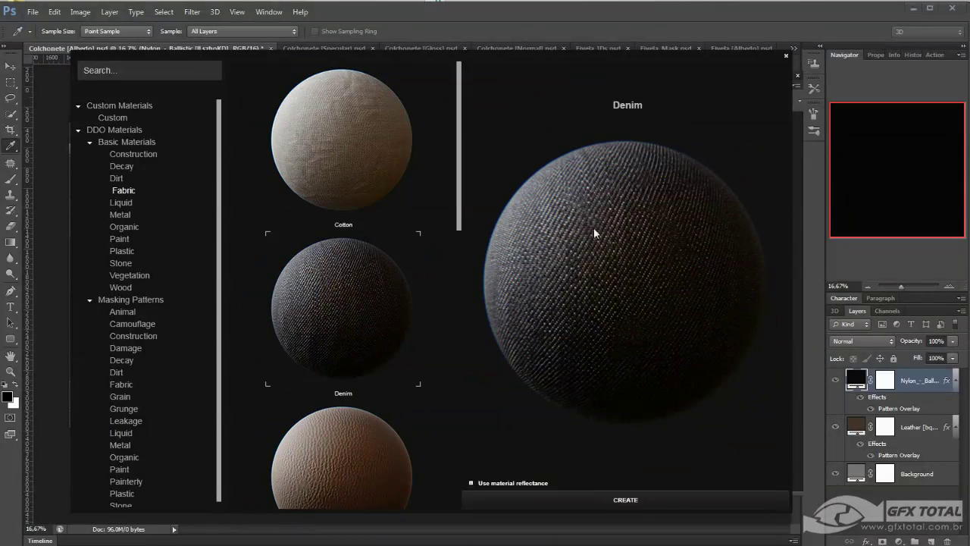
left_click(609, 498)
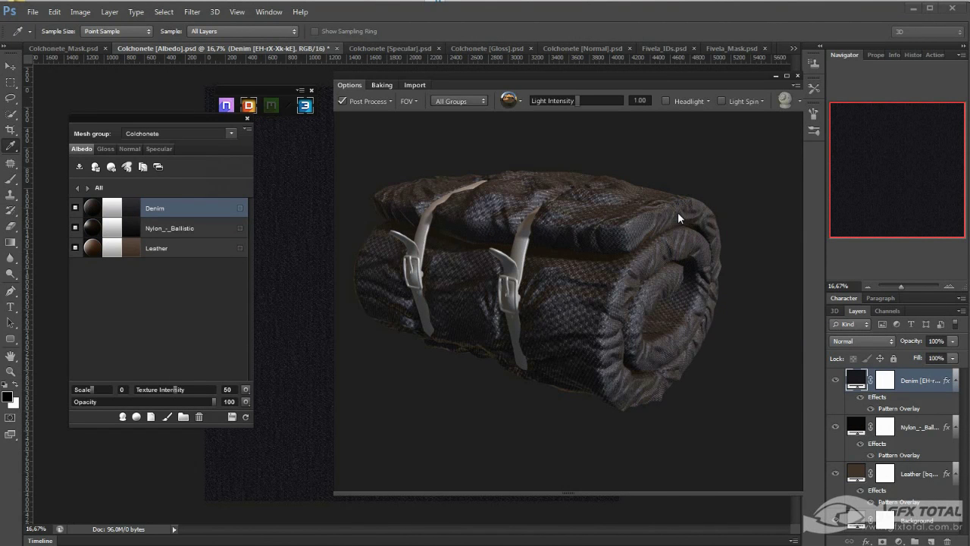
mouse_move(651, 257)
left_mouse_down()
mouse_move(633, 286)
mouse_move(610, 284)
mouse_move(640, 296)
mouse_move(623, 317)
mouse_move(592, 203)
mouse_move(639, 202)
mouse_move(645, 262)
mouse_move(629, 286)
mouse_move(646, 268)
mouse_move(643, 206)
mouse_move(645, 325)
mouse_move(596, 272)
mouse_move(632, 249)
mouse_move(601, 237)
mouse_move(537, 255)
mouse_move(537, 281)
mouse_move(613, 281)
mouse_move(649, 312)
mouse_move(654, 280)
mouse_move(655, 295)
mouse_move(589, 257)
mouse_move(599, 257)
mouse_move(585, 266)
left_mouse_up()
scroll(644, 338, "up", 3)
scroll(668, 446, "up", 5)
scroll(668, 441, "up", 2)
left_click(75, 206)
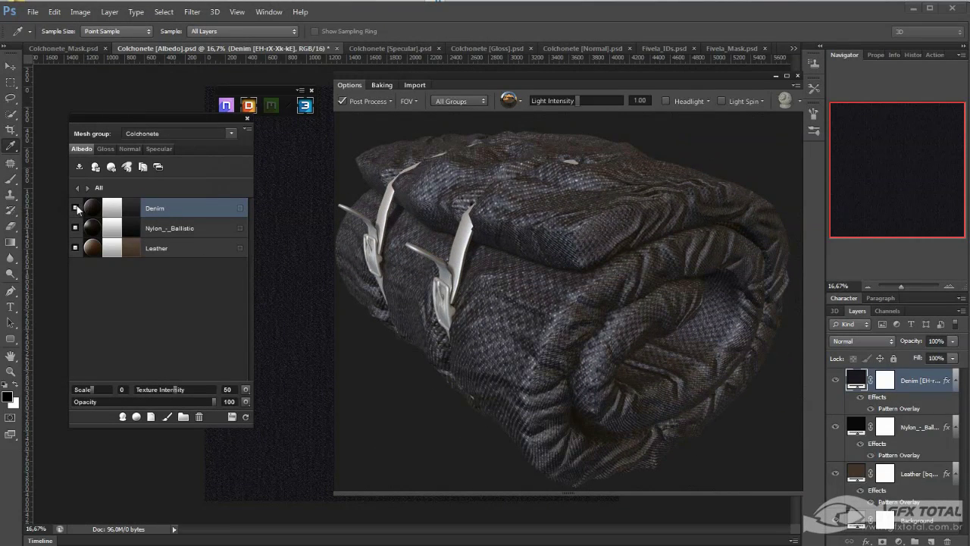
left_click(76, 205)
key("c")
- Mask the Denim layer to the blue 0A3DD7 ID colour and reposition the 3D preview
left_click(240, 208)
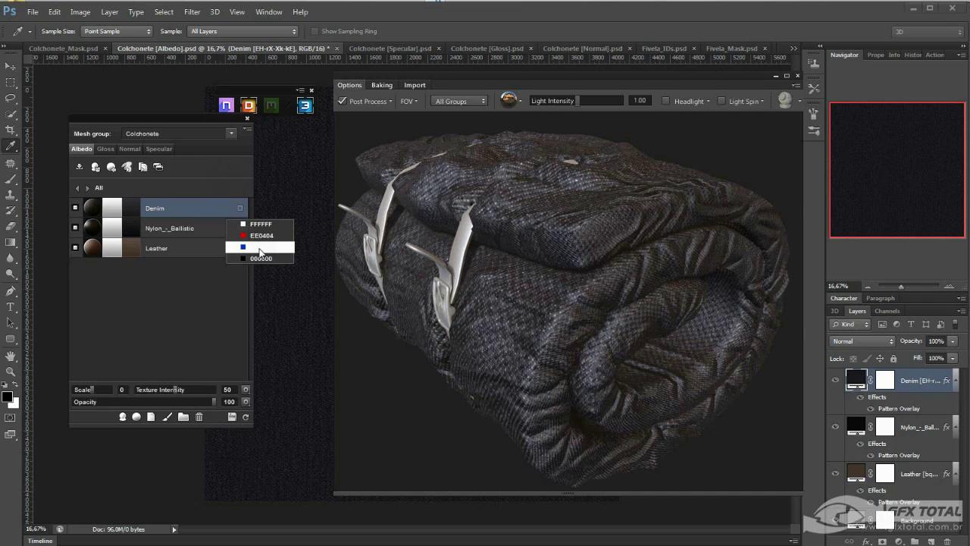
left_click(259, 249)
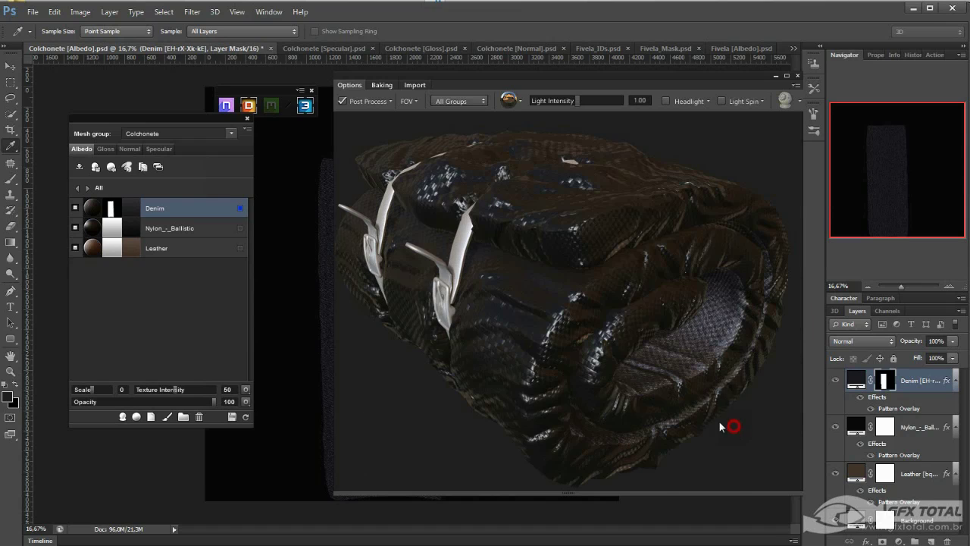
mouse_move(719, 421)
left_mouse_down()
mouse_move(665, 365)
mouse_move(671, 306)
mouse_move(670, 363)
left_mouse_up()
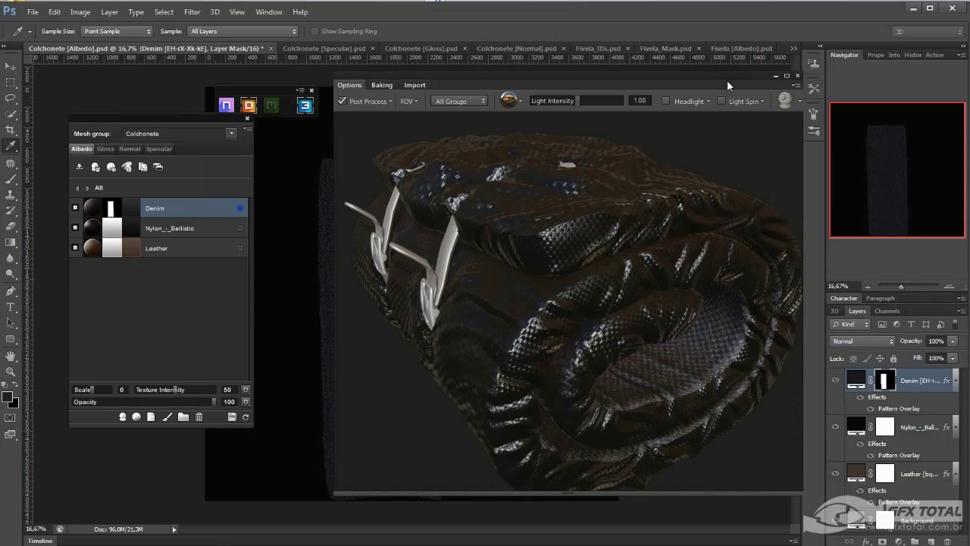
mouse_move(692, 79)
left_mouse_down()
mouse_move(561, 459)
mouse_move(580, 517)
left_mouse_up()
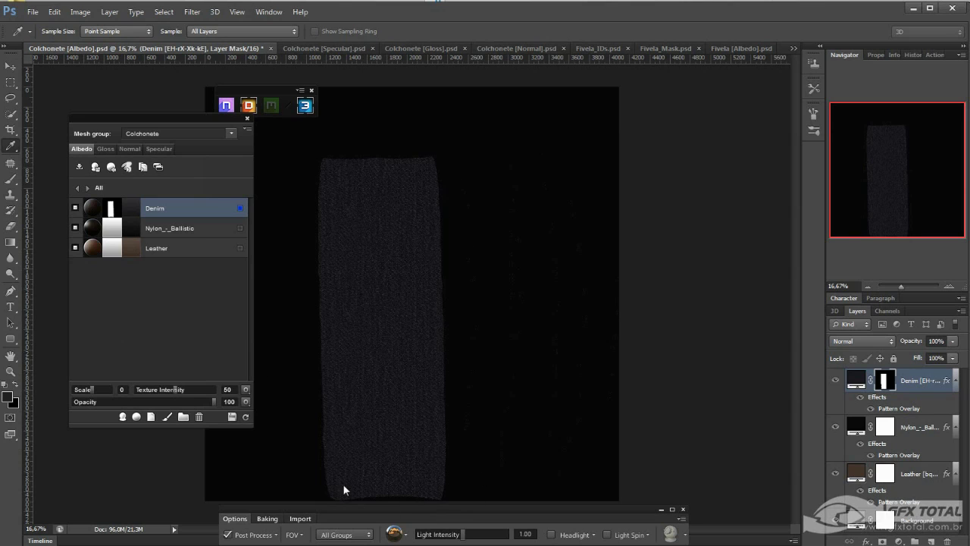
left_click_drag(422, 511, 445, 97)
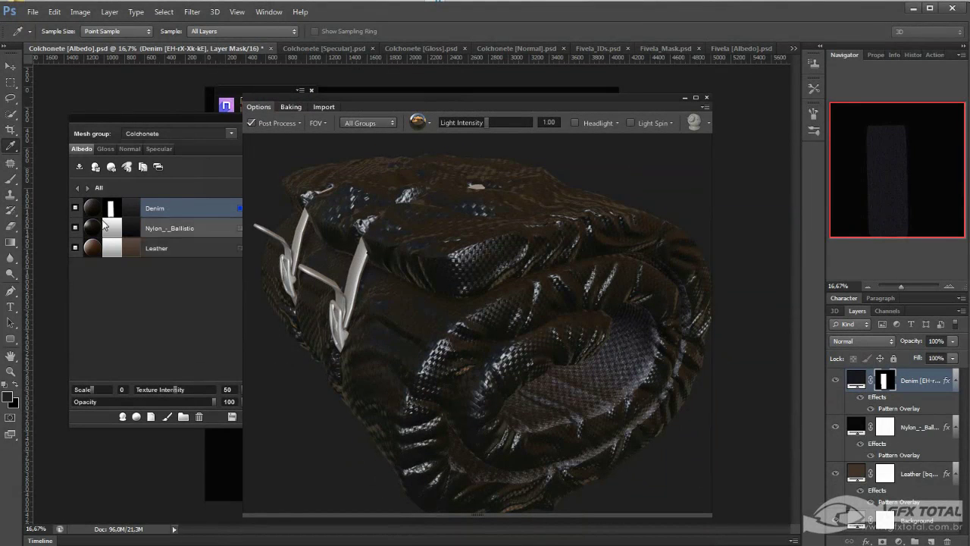
left_click(186, 265)
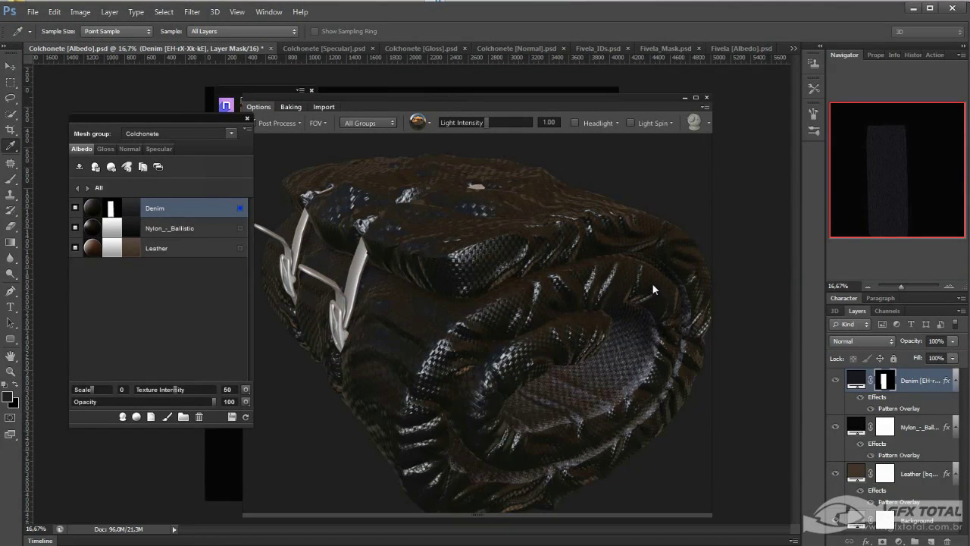